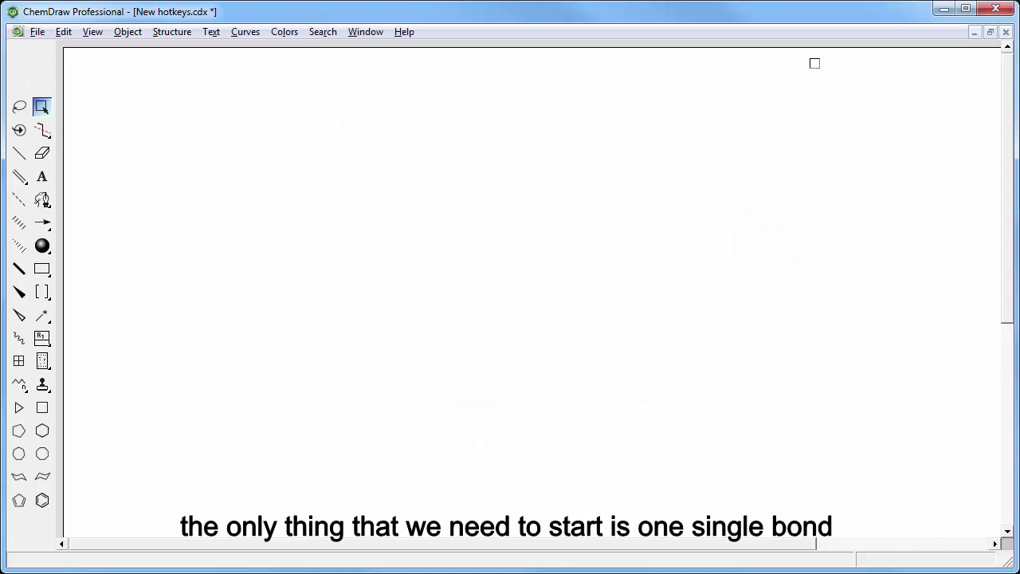
Draw one vertical single bond near the middle of the page and move the hotspot along its atoms
key(b)
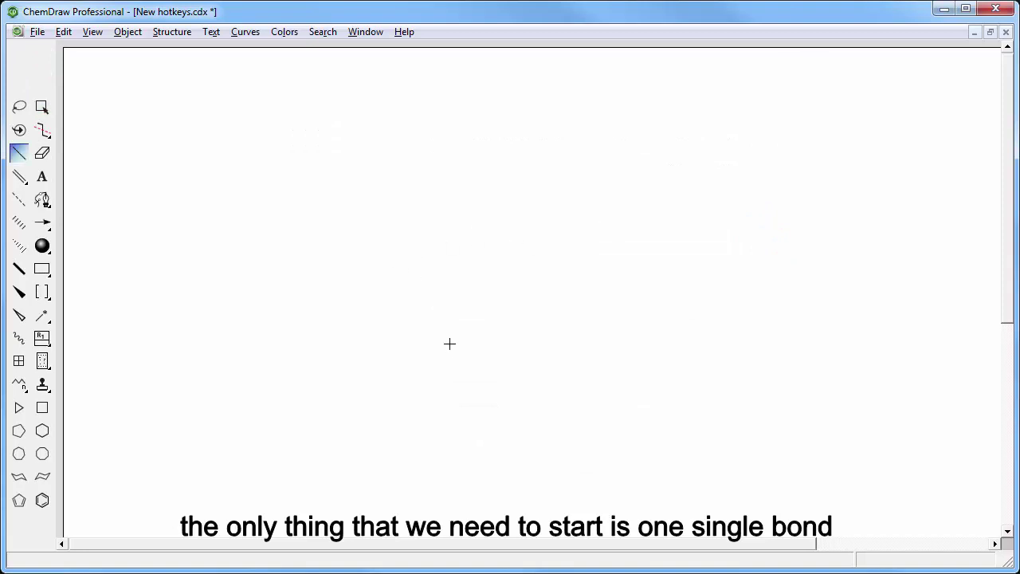
click(439, 327)
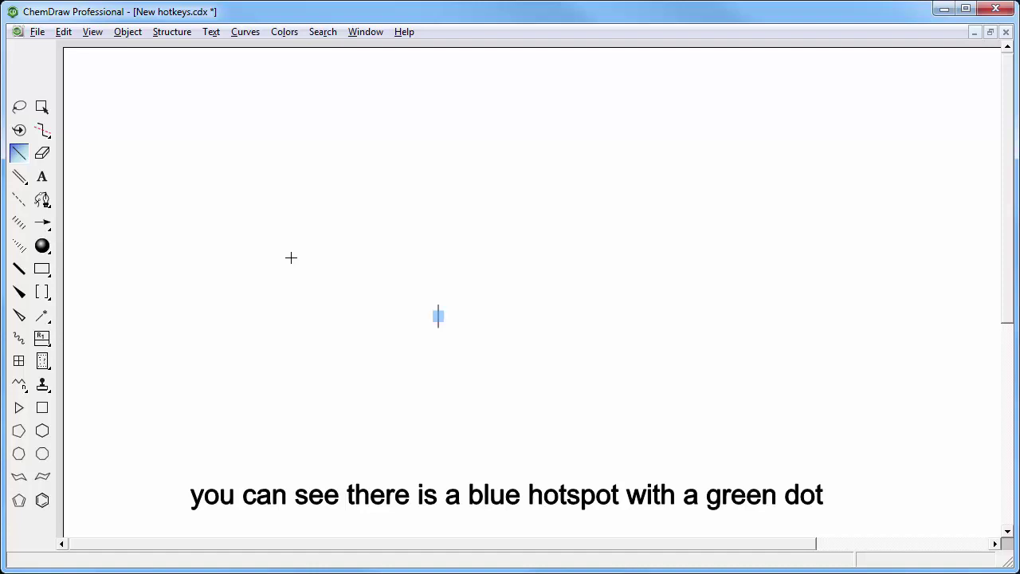
key(Up)
key(Up)
key(Down)
key(Down)
key(Up)
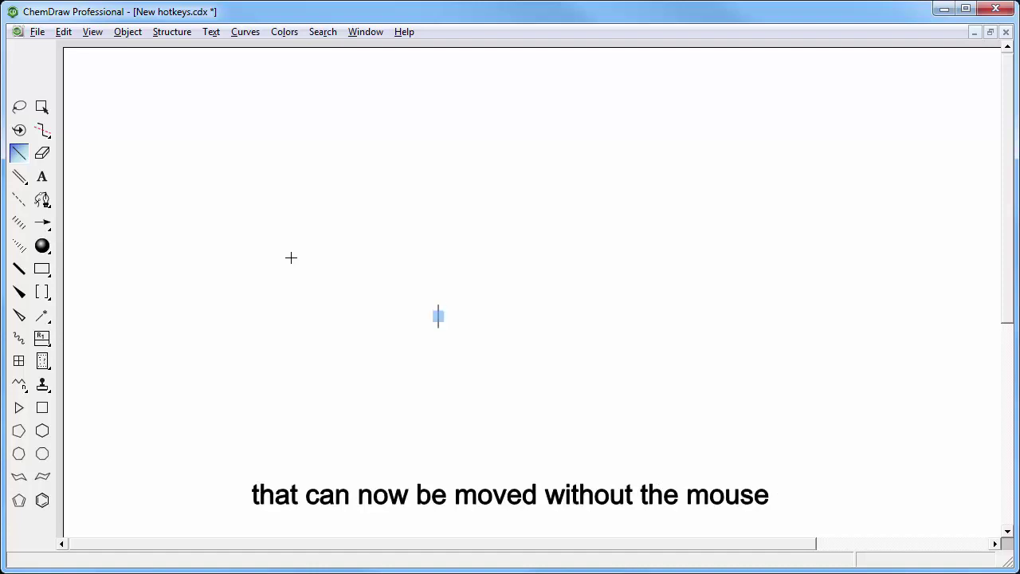
key(Up)
key(Up)
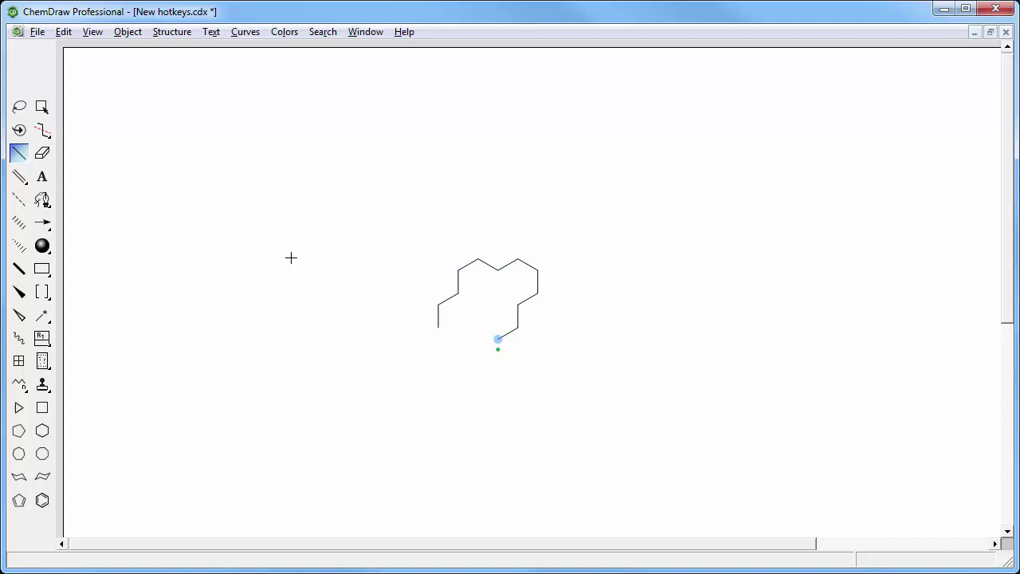
Complete the 14-membered carbon macrocycle and fuse a five-membered ring with an outer carbonyl onto its first bond
key(1)
key(1)
key(1)
key(5)
key(8)
key(Down)
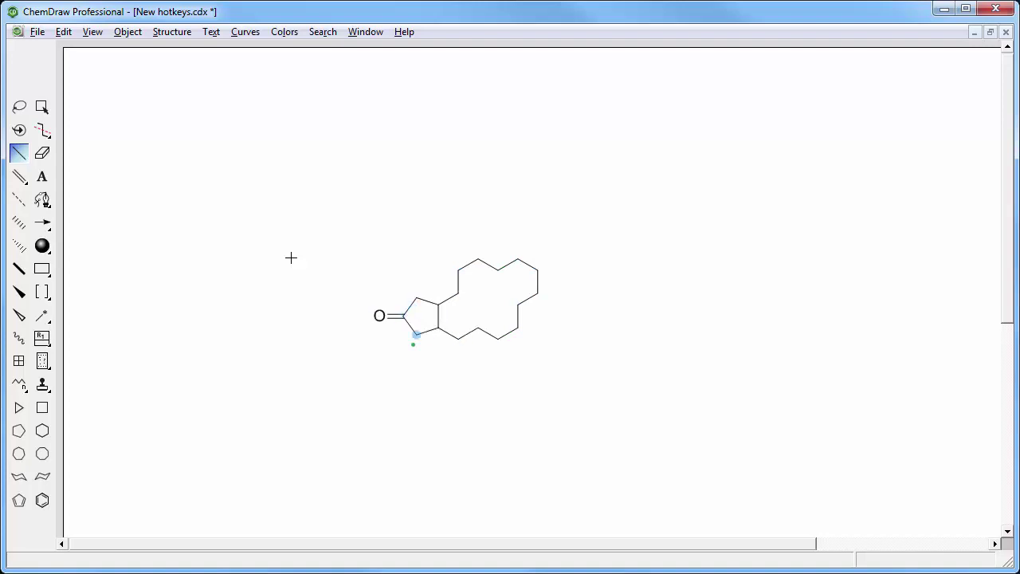
Replace the five-membered ring's lower carbon with oxygen and add a hashed methyl to the adjacent fusion carbon
key(o)
key(Right)
key(h)
Add a hashed ethyl group to the next macrocycle carbon and replace the ring atom after it with oxygen
key(Right)
key(h)
key(Down)
key(1)
key(Up)
key(Up)
key(Right)
key(o)
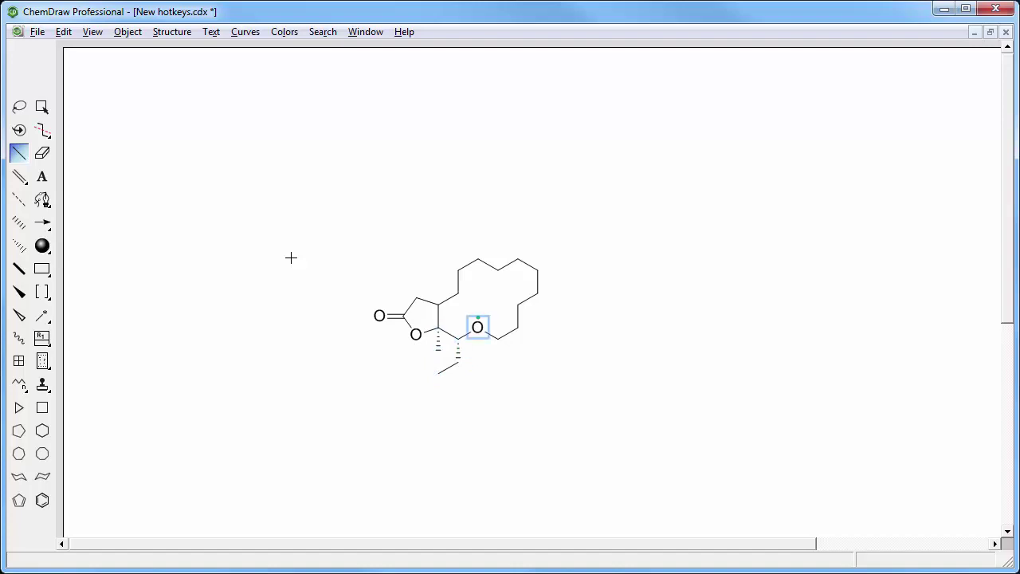
Add carbonyls to two macrocycle carbons after the ring oxygen, with a wedged methyl on the carbon between them
key(Right)
key(8)
key(Right)
key(w)
key(Up)
key(2)
key(o)
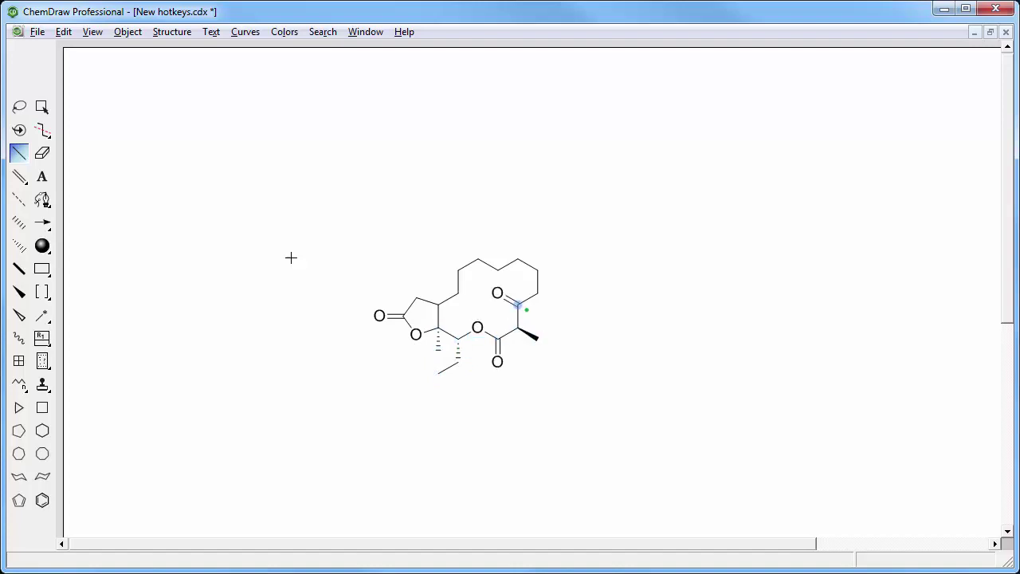
Add a wedged methyl to the carbon after the ketone and a hashed hydroxyl to the following macrocycle carbon
key(Right)
key(w)
key(Up)
key(Right)
key(h)
key(o)
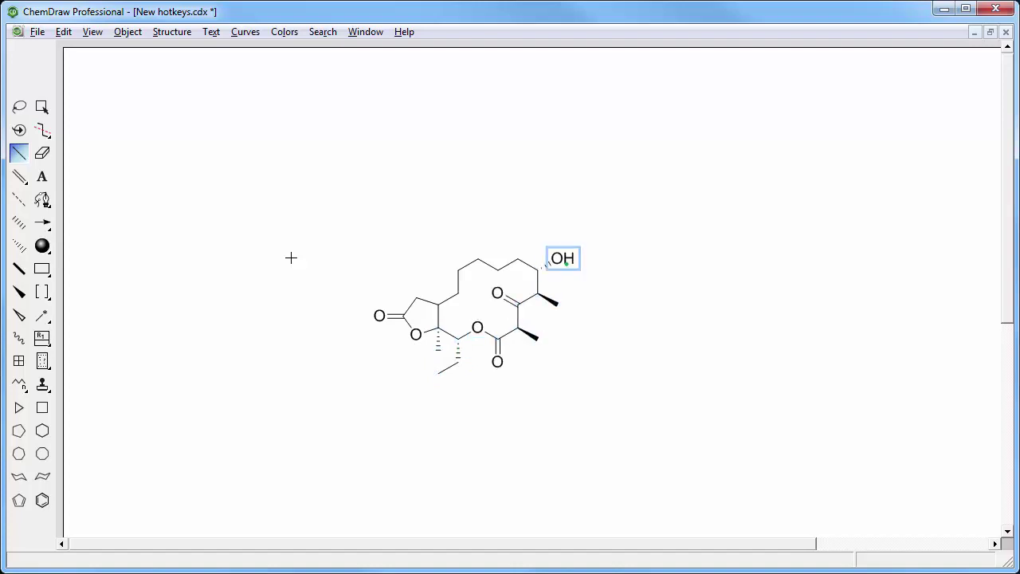
Extend the hydroxyl oxygen with a wedged bond to a new six-membered ring
key(1)
key(e)
key(w)
key(e)
key(6)
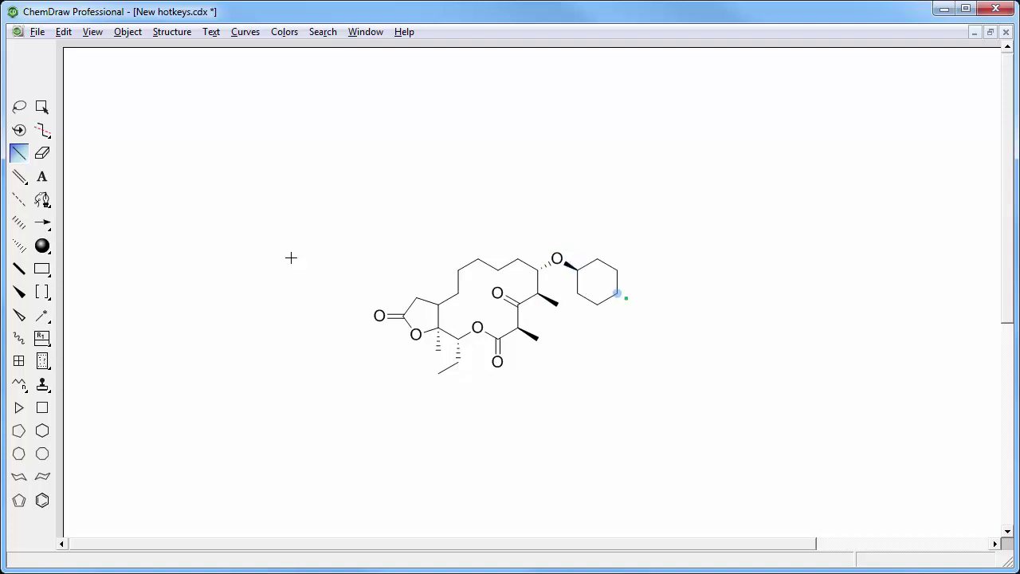
Replace the six-membered ring's lower atom nearest the ether link with oxygen and add a wedged methyl to the next carbon
key(Left)
key(Left)
key(o)
key(Right)
key(w)
Attach a wedged dimethylamino group to the six-membered ring's upper-right carbon
key(Up)
key(Right)
key(Up)
key(w)
key(n)
key(2)
Add a hashed hydroxyl to the six-membered ring's top carbon, between the ether link and the amine
key(Left)
key(Left)
key(Left)
key(h)
key(o)
Add two methyl groups to the macrocycle carbon next to the one bearing the sugar's oxygen
key(Down)
key(Left)
key(Left)
key(Left)
key(Left)
key(2)
key(Right)
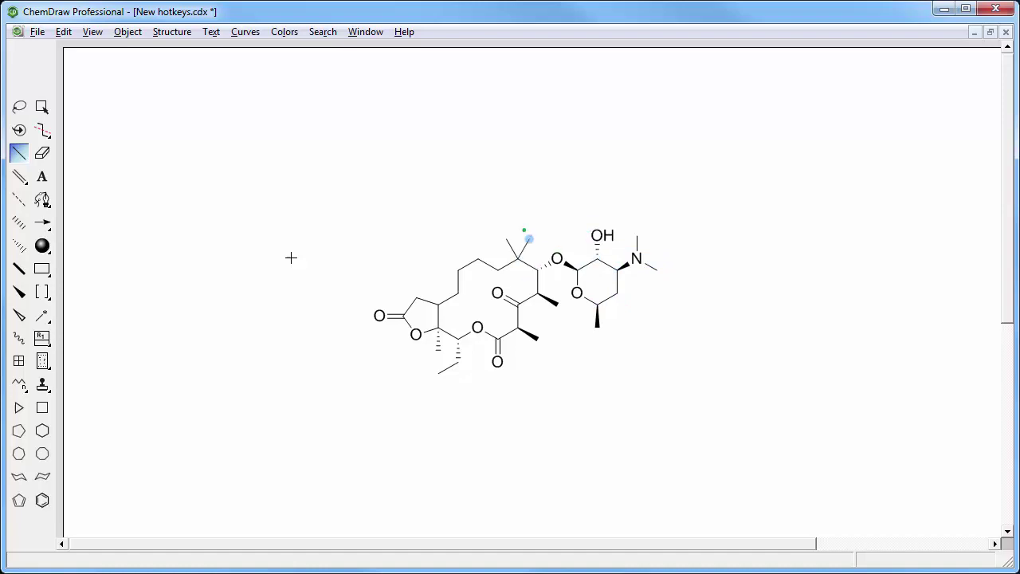
Make one of the two methyl bonds hashed and turn the other methyl into a wedged methoxy group
key(e)
key(h)
key(Left)
key(w)
key(o)
key(1)
Add a ketone at the macrocycle's upper-left carbon, flanked by a hashed methyl on each neighbouring carbon
key(Down)
key(Left)
key(Left)
key(Left)
key(9)
key(Down)
key(1)
key(h)
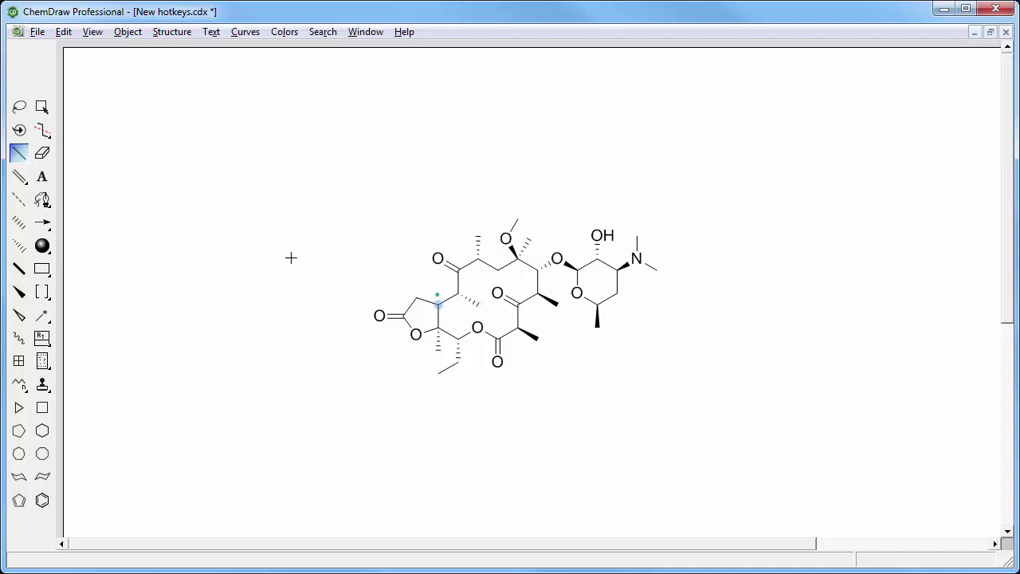
Add a wedged hydrogen to the upper fusion carbon and replace the adjacent five-membered ring atom with nitrogen
key(w)
key(shift+h)
key(Left)
key(n)
Attach a four-carbon chain to the nitrogen of the fused five-membered ring
key(1)
key(1)
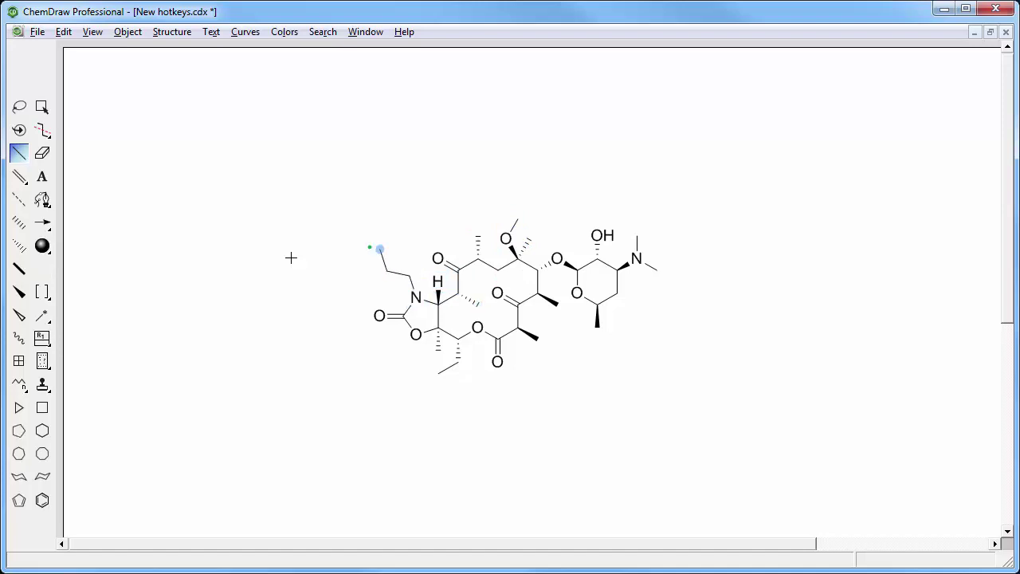
key(1)
key(1)
Build an imidazole ring at the chain's end with two nitrogens and two double bonds
key(n)
key(5)
key(n)
key(e)
key(2)
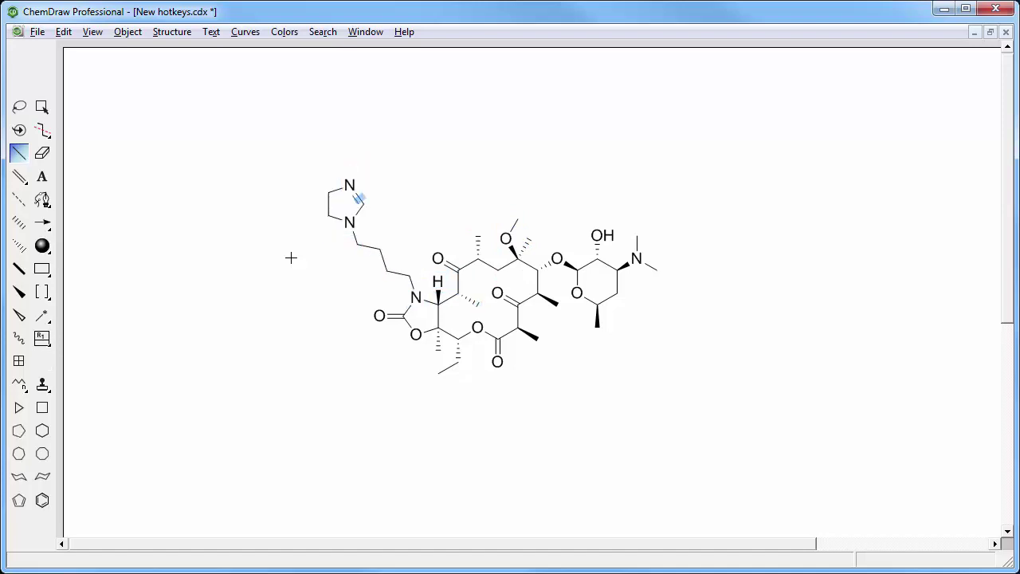
key(Left)
key(2)
Attach an aromatic six-membered ring to the imidazole and replace one of its atoms with nitrogen to form pyridine
key(e)
key(3)
key(Right)
key(n)
Select the whole molecule and move it towards the upper left of the page
key(ctrl+a)
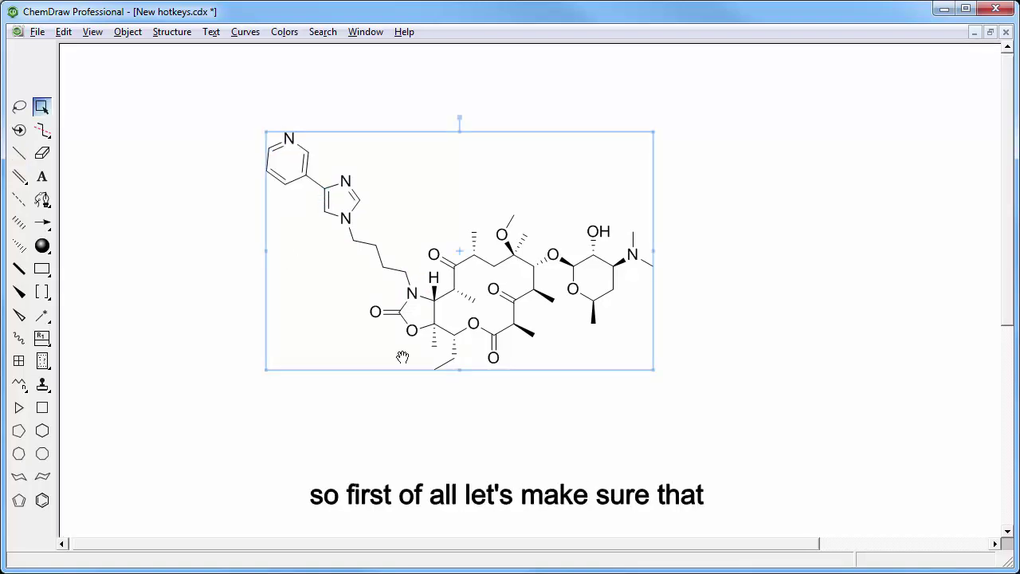
click(482, 416)
double_click(500, 344)
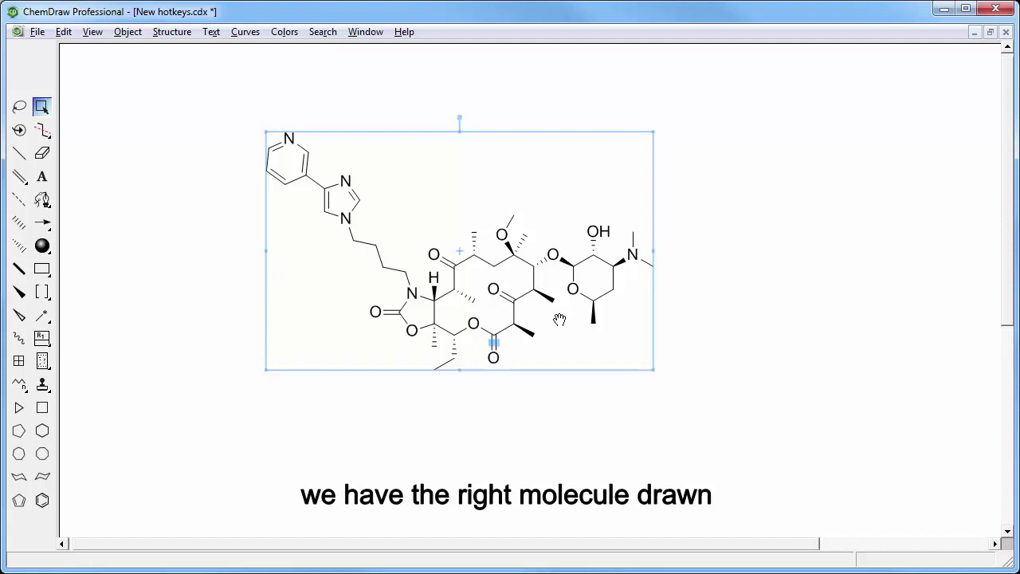
drag(559, 319, 422, 294)
click(678, 310)
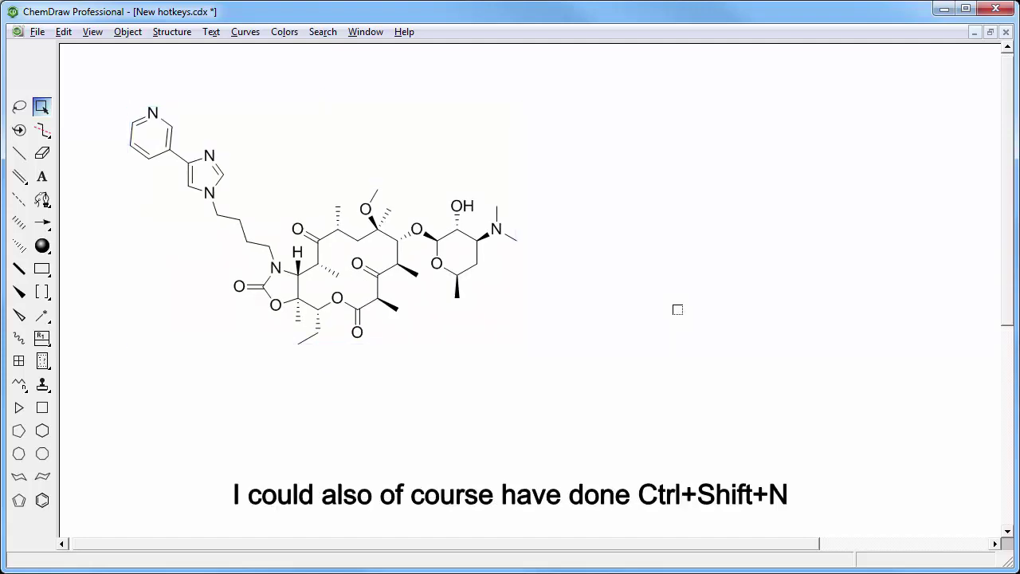
Insert the structure named telithromycin with its name, compare it beside the drawn molecule, and delete the inserted copy
key(ctrl+shift+n)
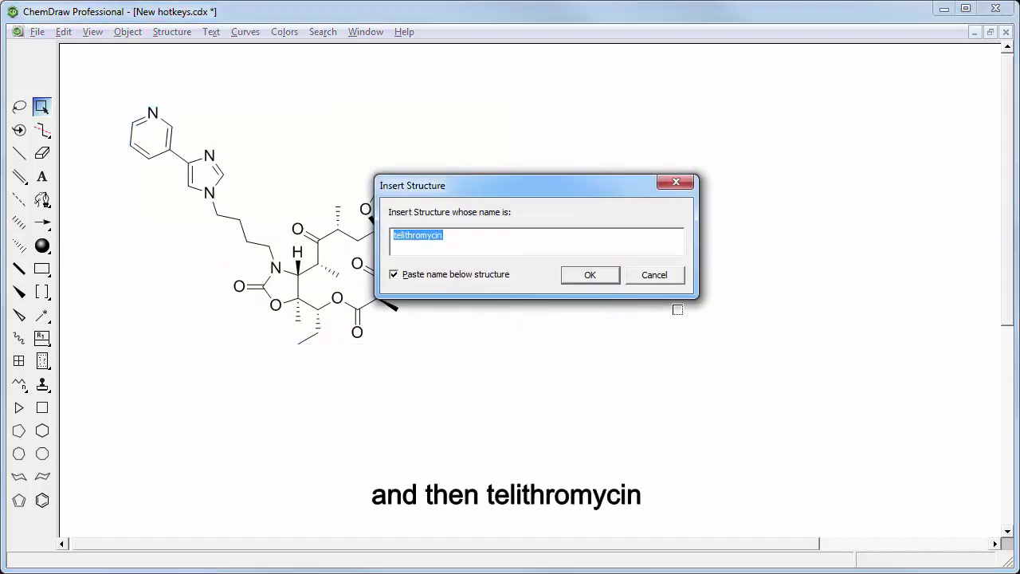
key(Return)
drag(682, 297, 836, 273)
key(Delete)
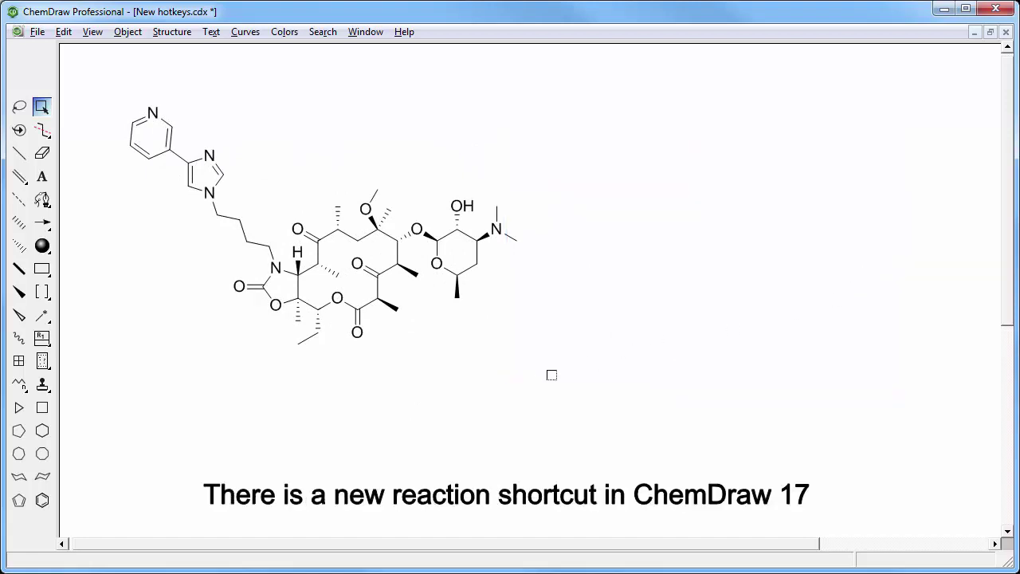
Move the drawn molecule into the page's upper-left corner and zoom out to show more of the page
mouse_move(551, 374)
mouse_down()
mouse_move(291, 190)
mouse_move(105, 91)
mouse_up()
drag(268, 222, 219, 167)
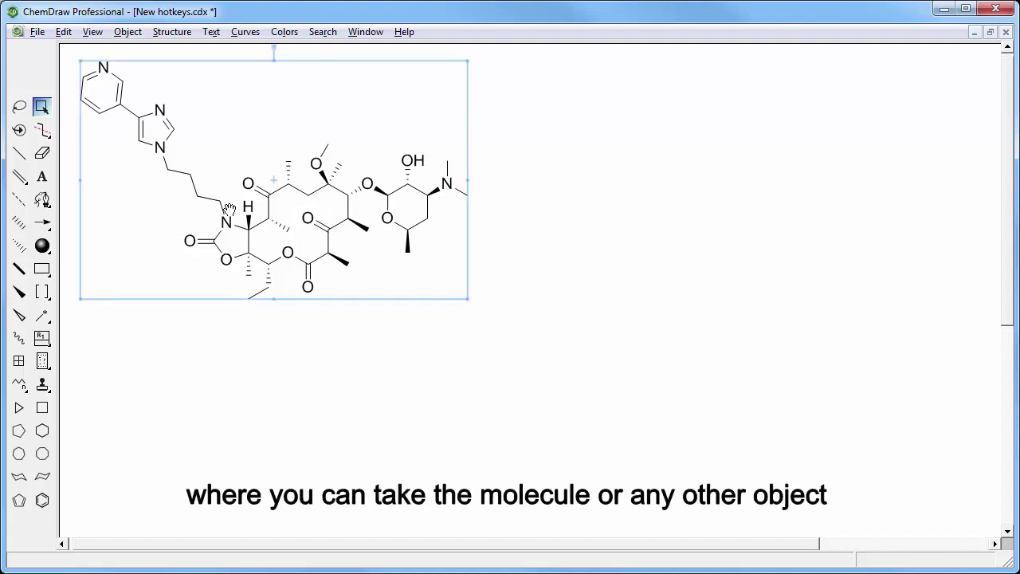
key(F8)
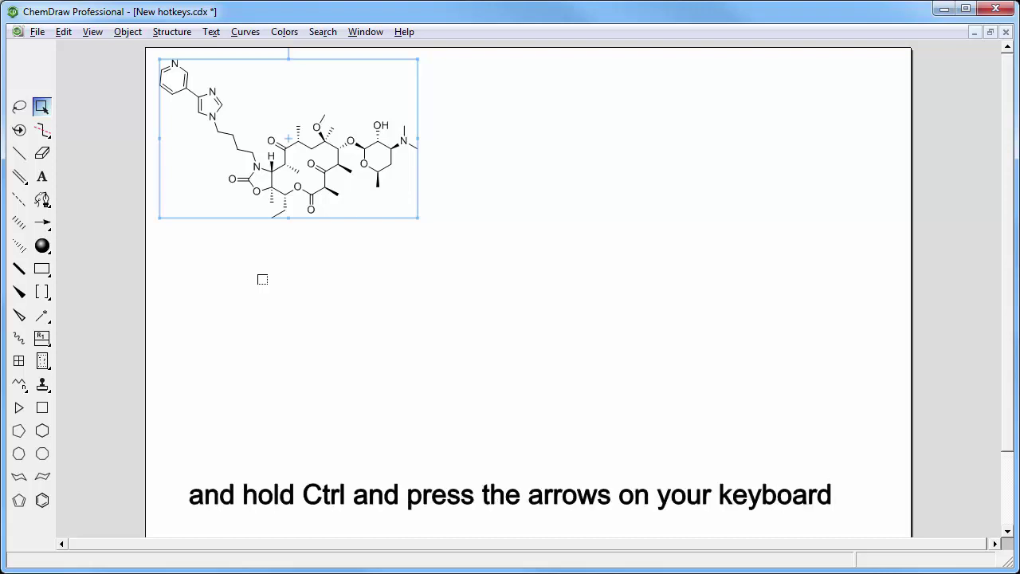
Create reaction steps from the molecule to the right, down and left, plus one rightward from the lower-right copy
key(ctrl+Right)
key(ctrl+Down)
key(ctrl+Left)
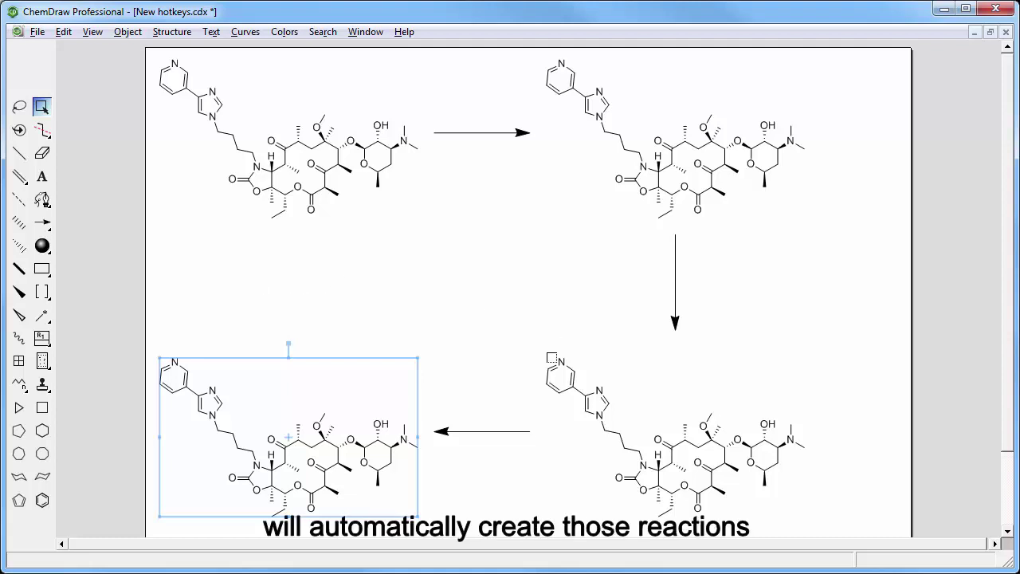
drag(543, 351, 857, 528)
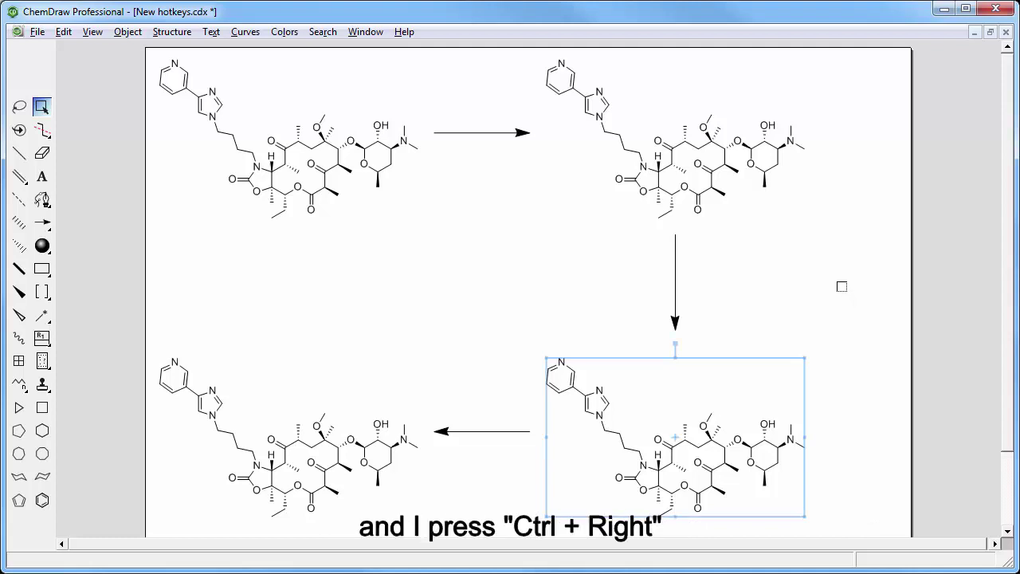
key(ctrl+Right)
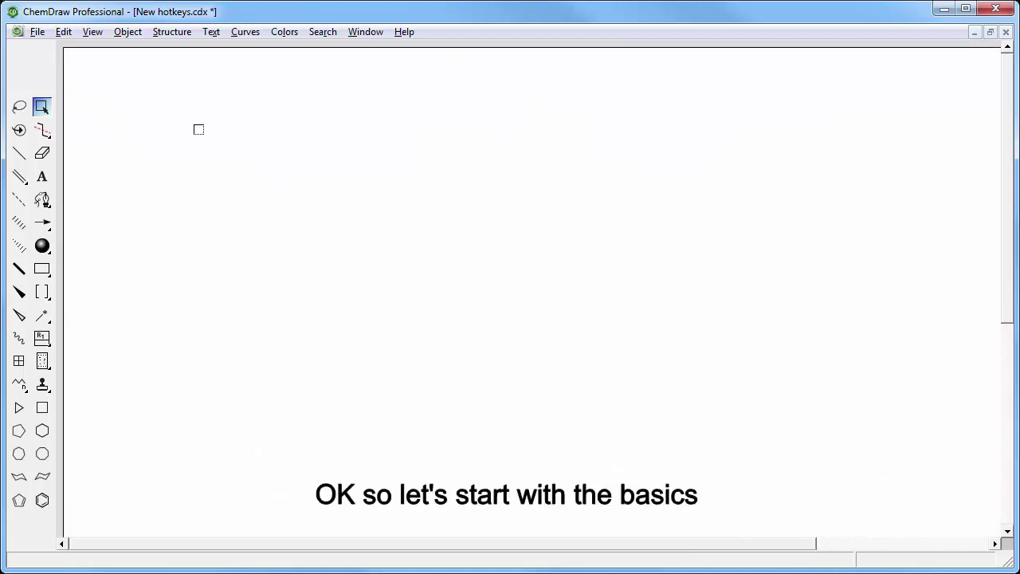
Draw a single bond on the empty page and extend it rightward into a zigzag carbon chain of about 20 bonds
key(b)
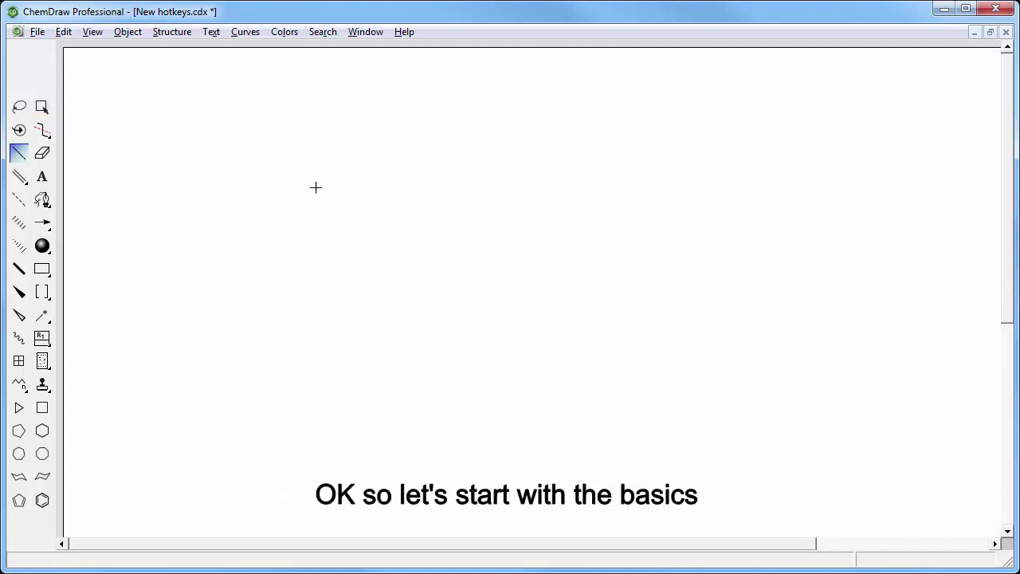
click(276, 188)
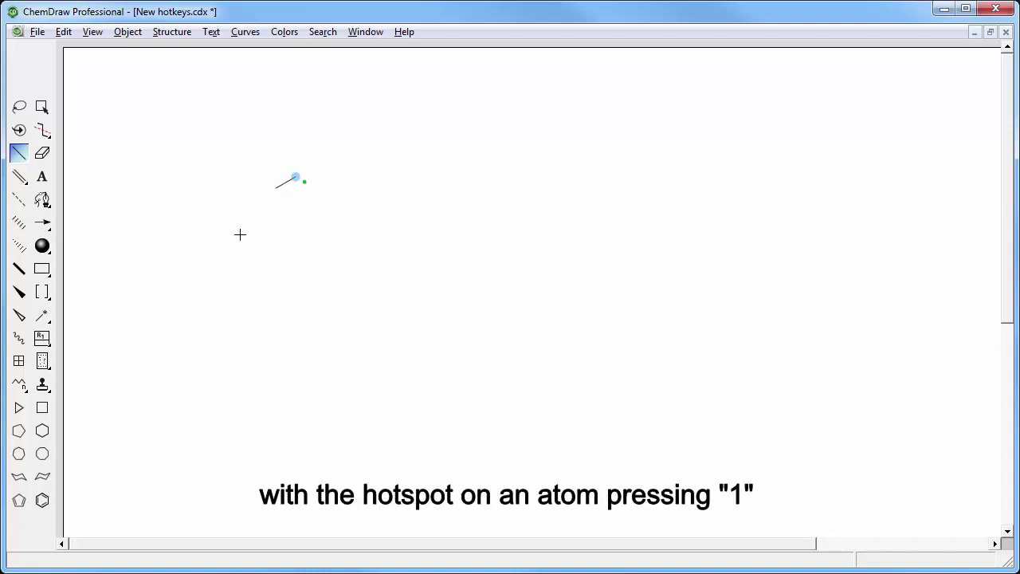
key(1)
key(1)
key(1)
key(1)
key(1)
key(1)
key(1)
key(1)
key(1)
key(1)
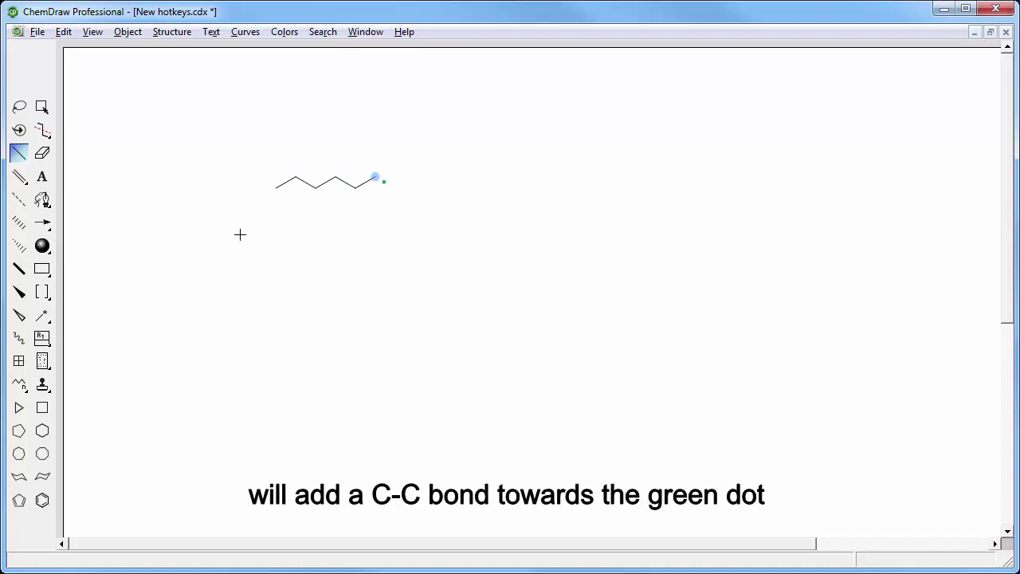
key(1)
key(1)
key(1)
key(1)
key(1)
key(1)
key(1)
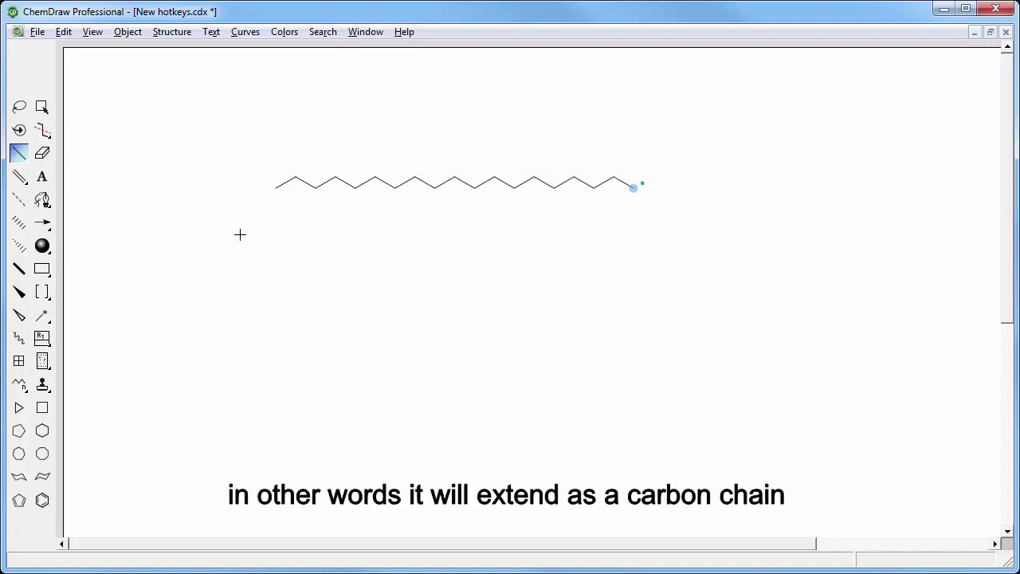
key(1)
key(1)
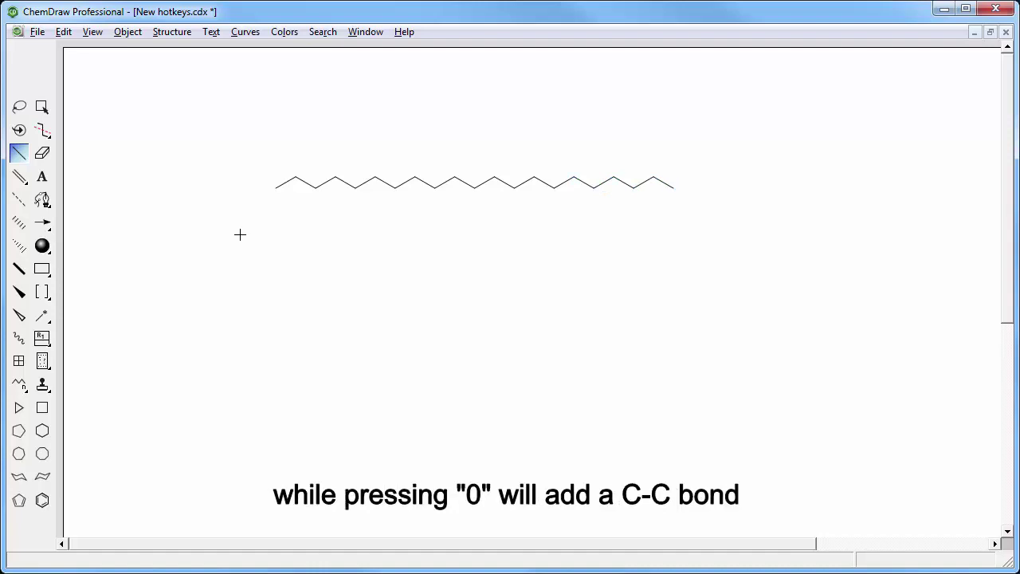
Curl the chain's end towards a six-membered ring with three more bonds, and clear the whole structure from the page
key(0)
key(0)
key(0)
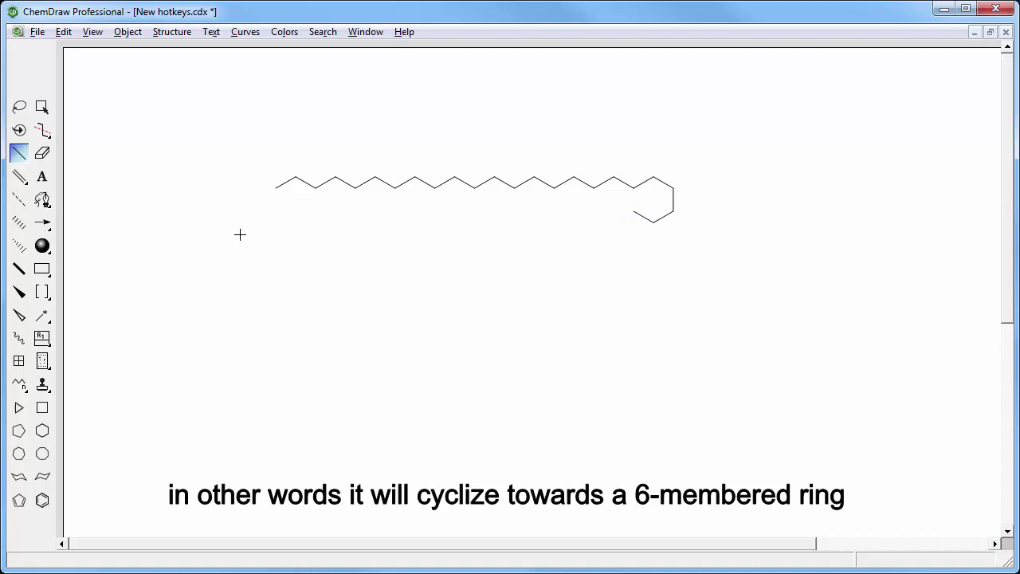
key(ctrl+a)
key(Delete)
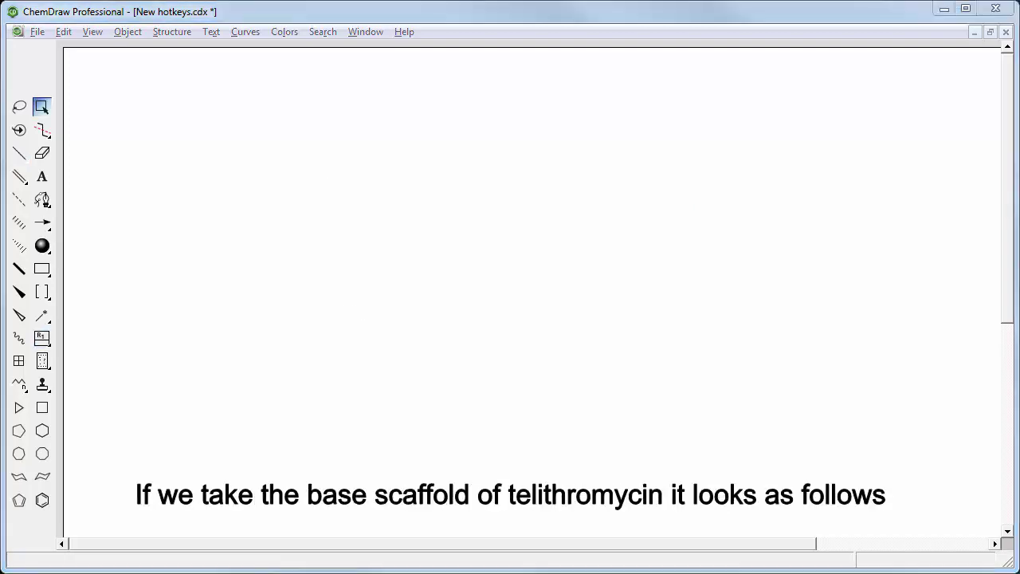
Draw an upward single bond on the empty page to start the telithromycin scaffold
click(323, 273)
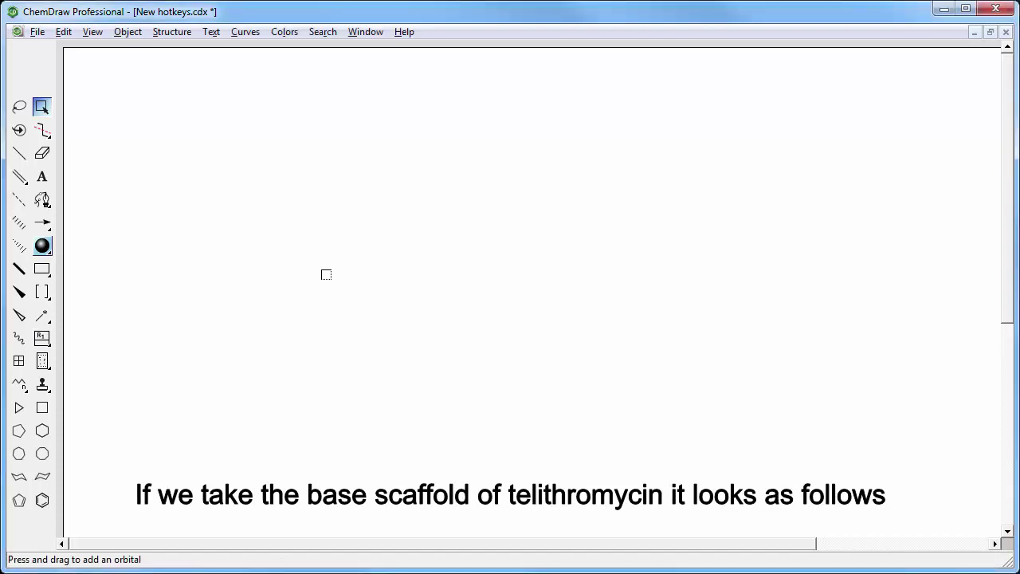
key(x)
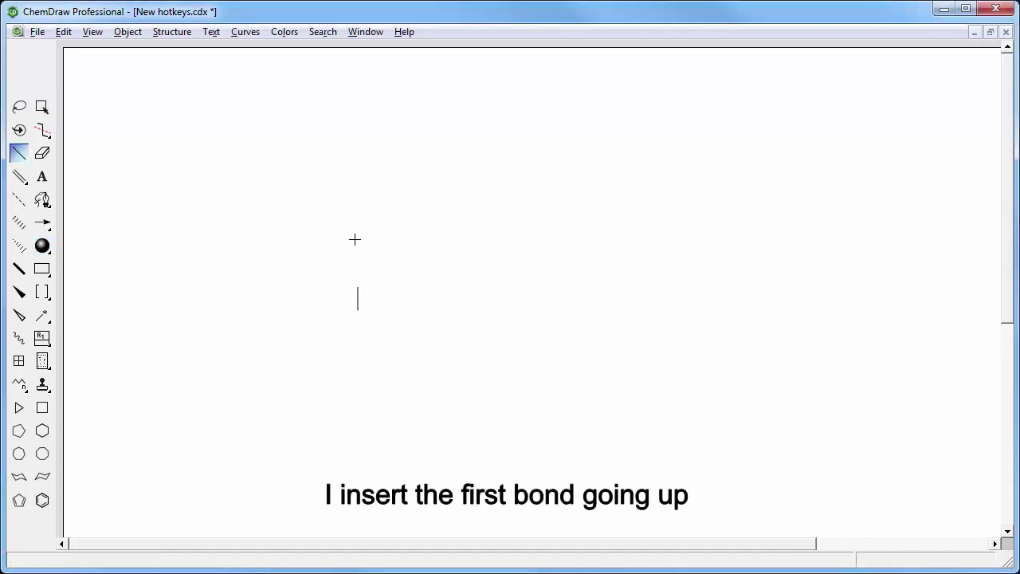
drag(358, 310, 355, 239)
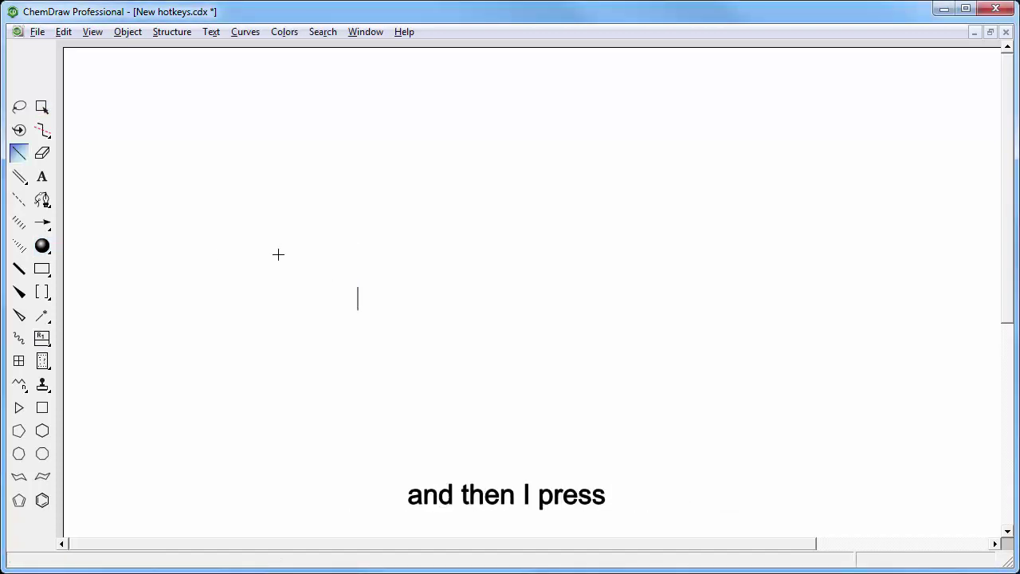
Extend the starting bond into the closed 14-membered macrocycle using the bond sequence 0,1,1,0,1,1,0,0,1,1,0,1,1
key(0)
key(1)
key(1)
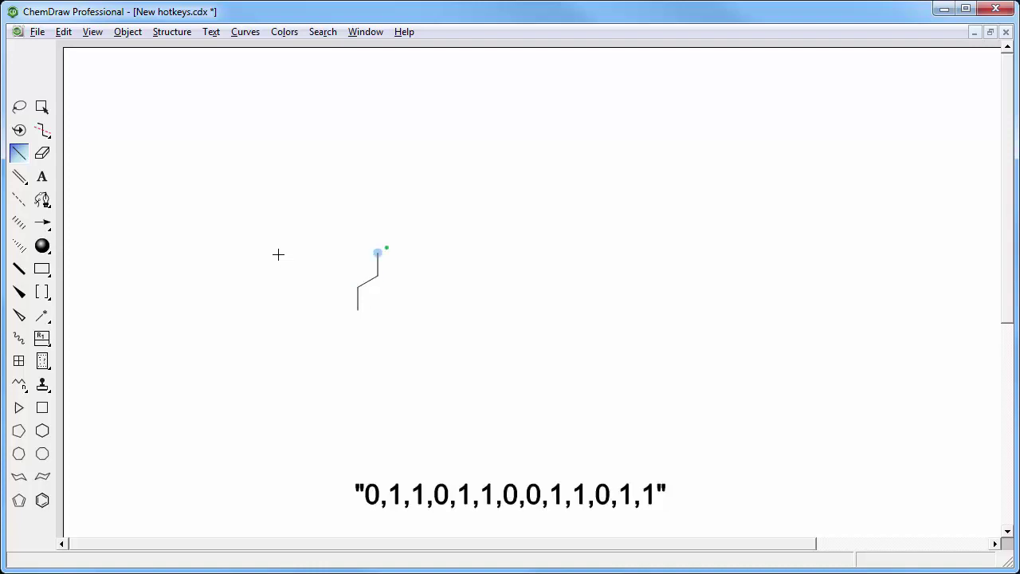
key(0)
key(1)
key(1)
key(0)
key(0)
key(1)
key(1)
key(0)
key(1)
key(1)
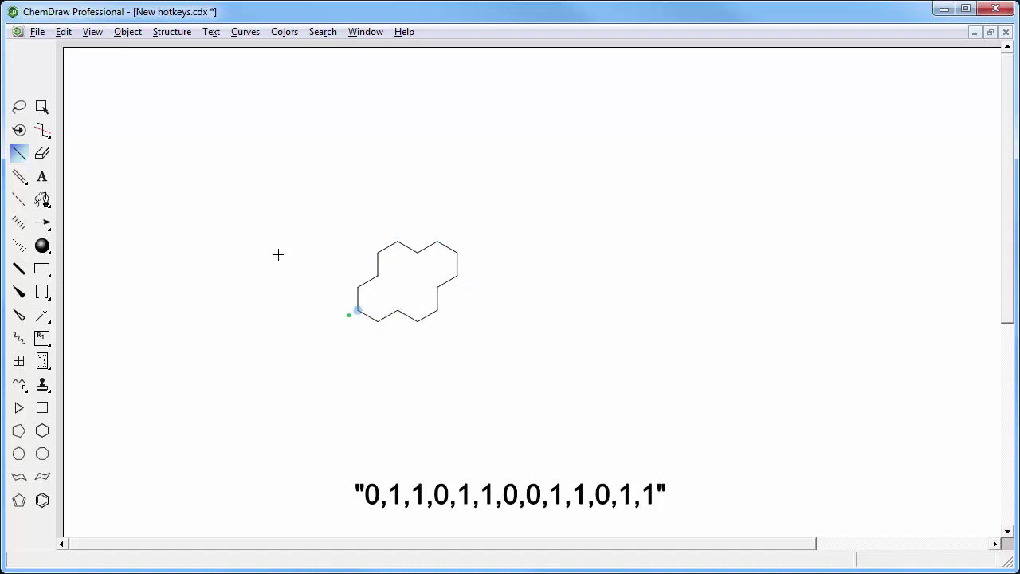
Move the active hotspot around the macrocycle's atoms and bonds, up from the lower-left atom, across the upper edge and back down
key(Escape)
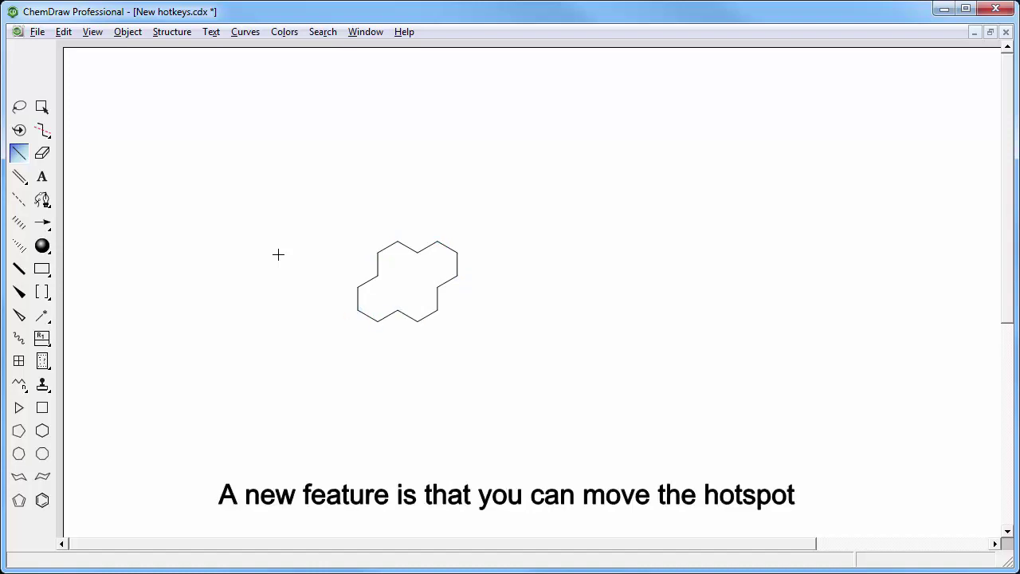
key(Up)
key(Up)
key(Right)
key(Right)
key(Up)
key(Up)
key(Right)
key(Right)
key(Right)
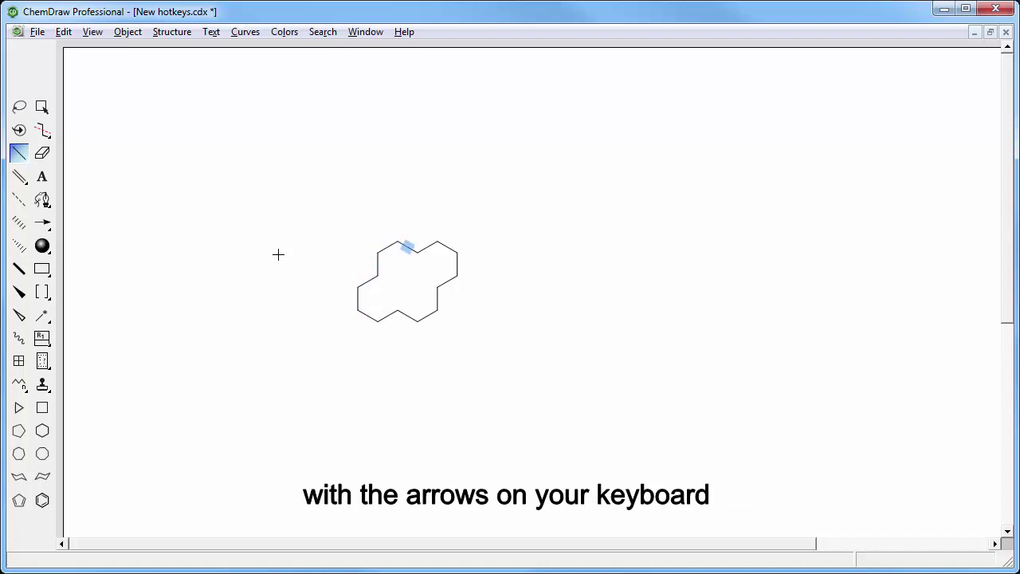
key(Right)
key(Right)
key(Left)
key(Left)
key(Left)
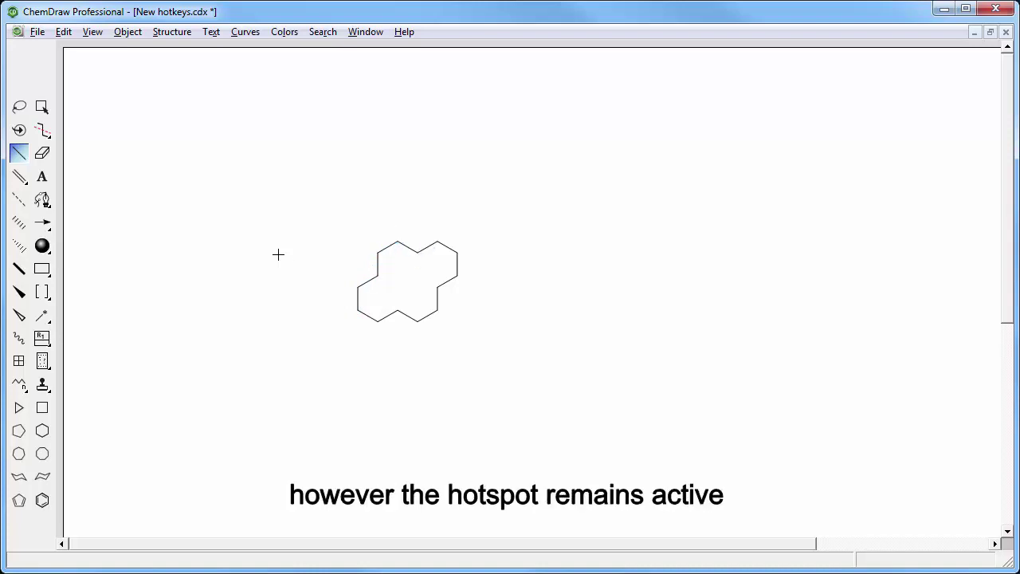
key(Down)
key(Down)
key(Down)
key(Down)
key(Down)
key(Down)
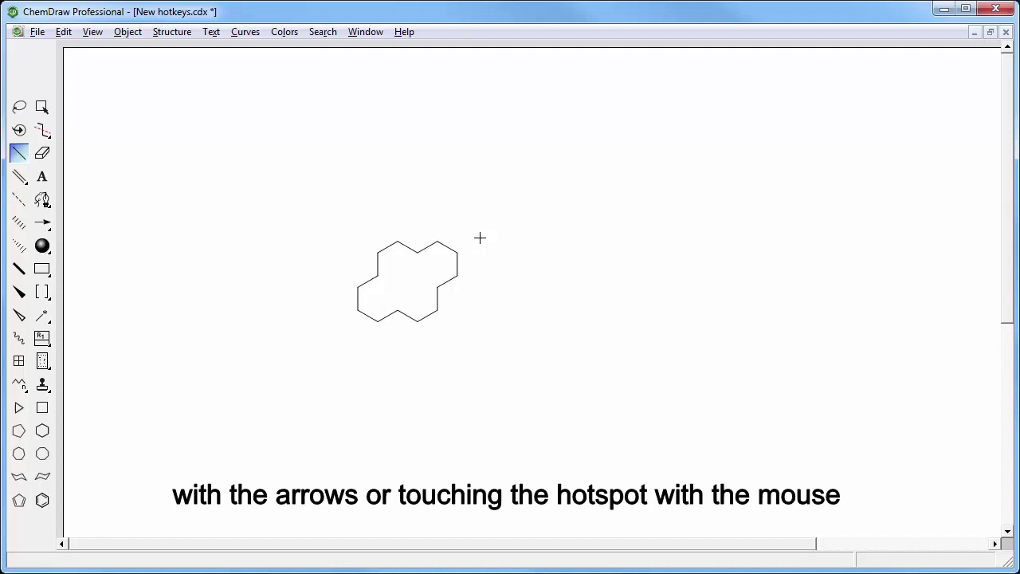
key(Up)
Add eight single bonds onto the macrocycle's lower-left atom
key(1)
key(1)
key(1)
key(1)
key(1)
key(1)
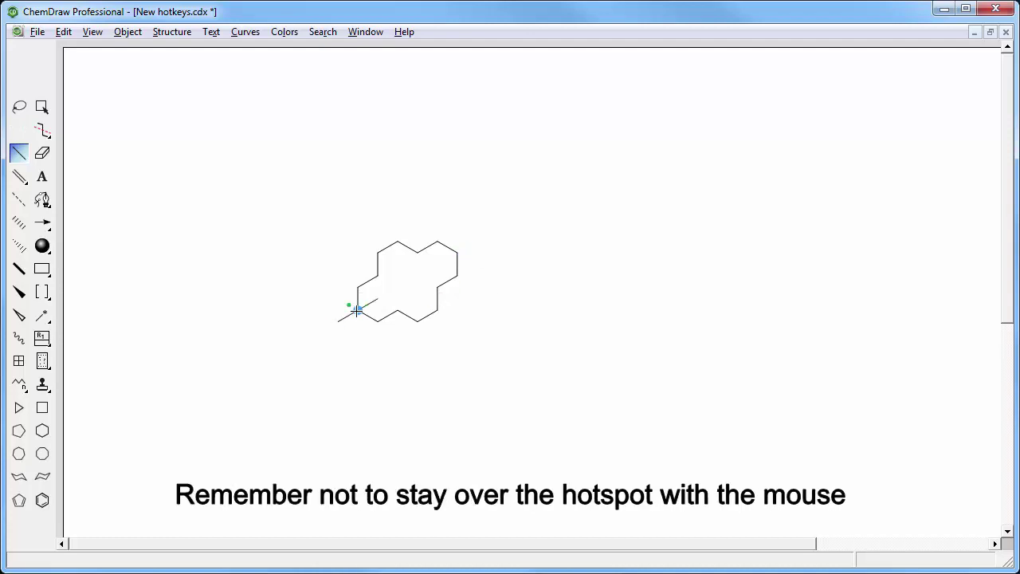
key(1)
key(1)
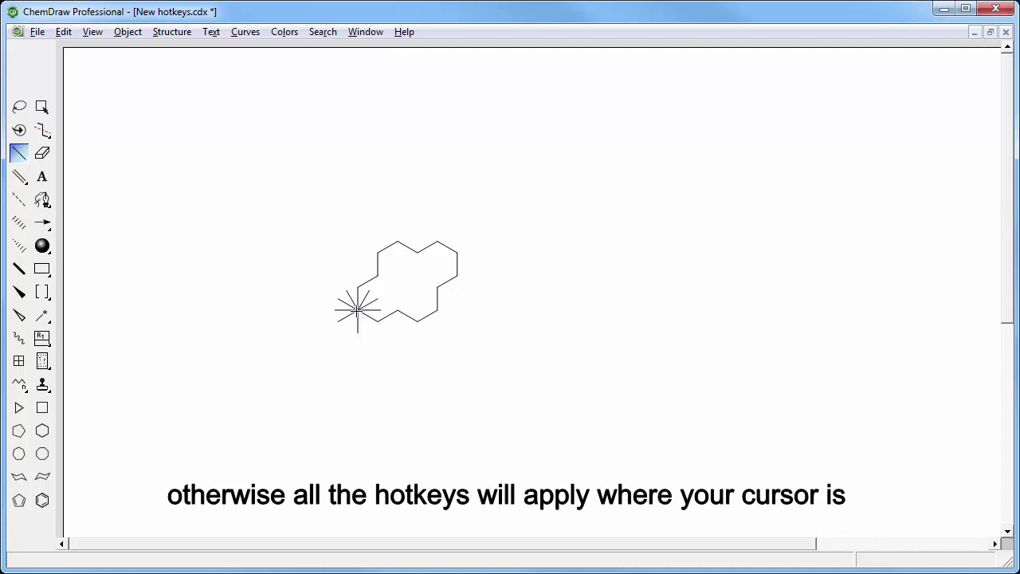
Undo all the extra single bonds on the macrocycle's lower-left atom
key(ctrl+z)
key(ctrl+z)
key(ctrl+z)
key(ctrl+z)
key(ctrl+z)
key(ctrl+z)
key(ctrl+z)
key(ctrl+z)
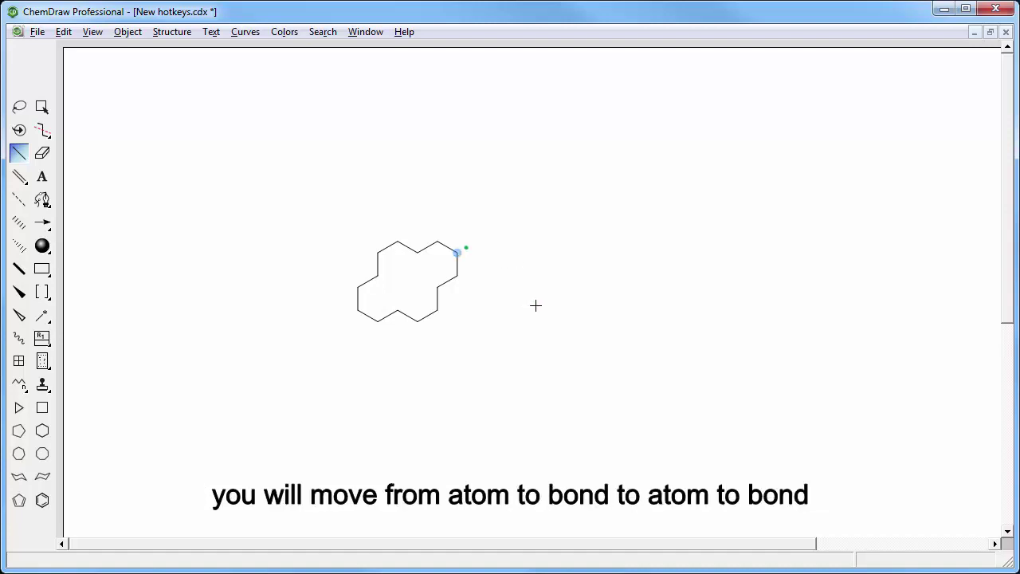
Move the hotspot from the macrocycle's upper-right atom along the upper edge and down the left side, alternating between atoms and bonds
key(Left)
key(Left)
key(Left)
key(Left)
key(Left)
key(Left)
key(Left)
key(Down)
key(Down)
key(Left)
key(Left)
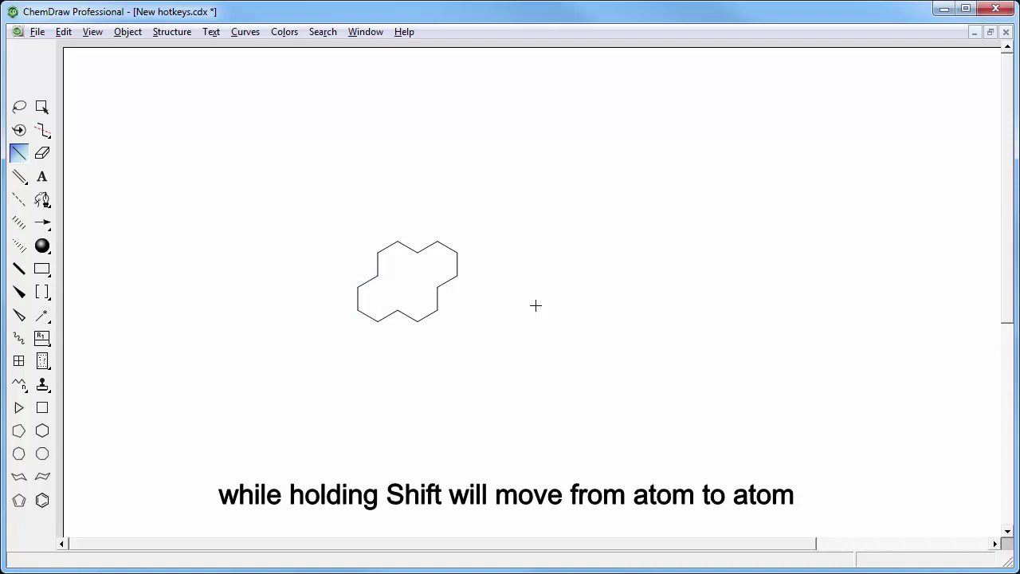
Move the hotspot around the macrocycle by jumping directly from atom to atom
key(shift+Right)
key(Left)
key(shift+Left)
key(shift+Left)
key(shift+Left)
key(shift+Up)
key(shift+Up)
key(Up)
key(Up)
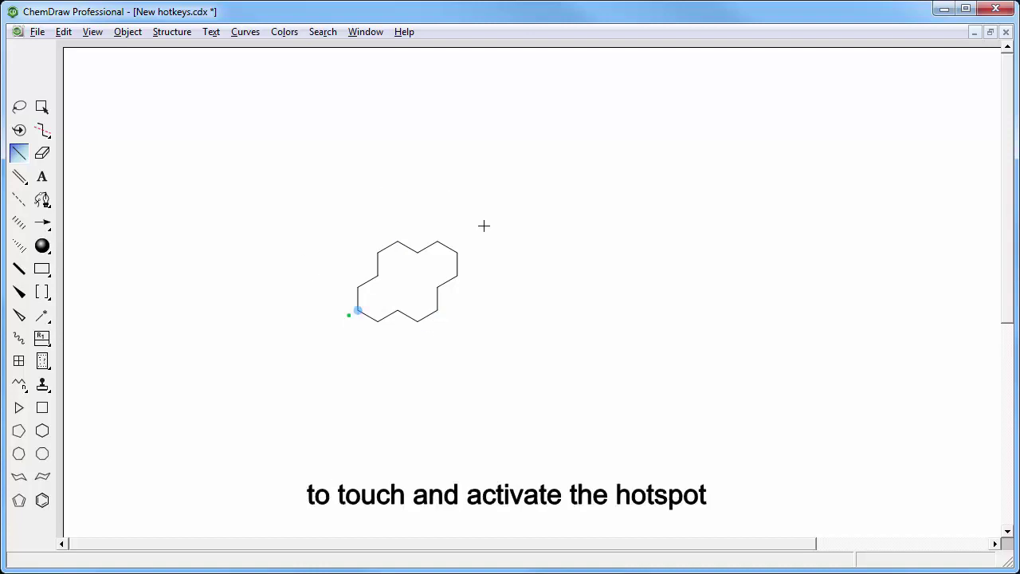
Add three single bonds from the macrocycle's lower-left atom
key(1)
key(1)
key(1)
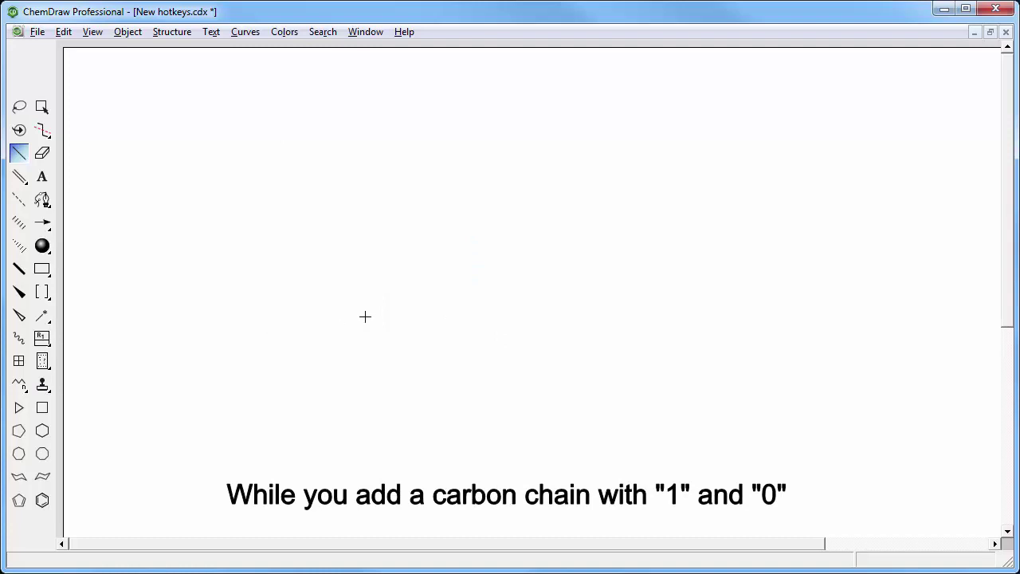
Draw a single bond on the empty page and extend it rightward into a seven-bond zigzag carbon chain
click(365, 316)
key(1)
key(1)
key(1)
key(1)
key(1)
key(1)
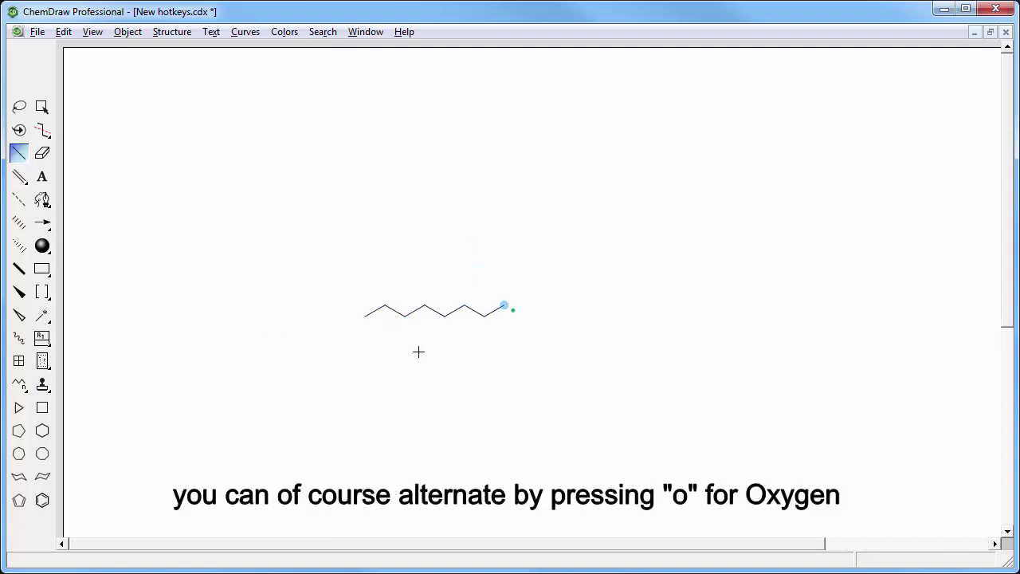
Change the seven-bond chain's end atom to oxygen and continue the chain with four single bonds
key(o)
key(1)
key(1)
key(1)
key(1)
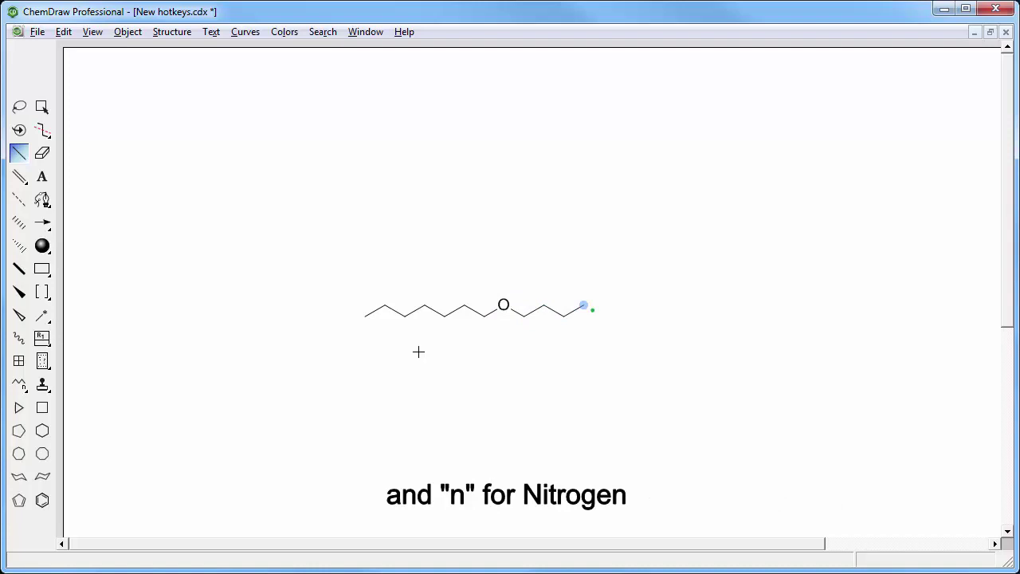
Change the chain's new end atom to nitrogen and continue with four more single bonds
key(n)
key(1)
key(1)
key(1)
key(1)
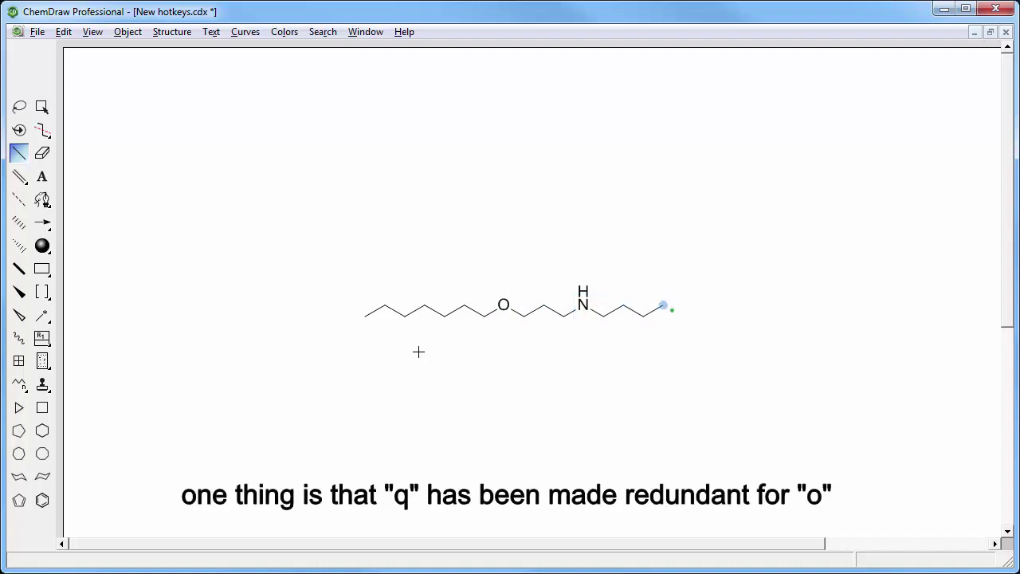
Insert a second oxygen at the chain's end, extend it by four single bonds, and make the final atom nitrogen
key(q)
key(1)
key(1)
key(1)
key(1)
key(n)
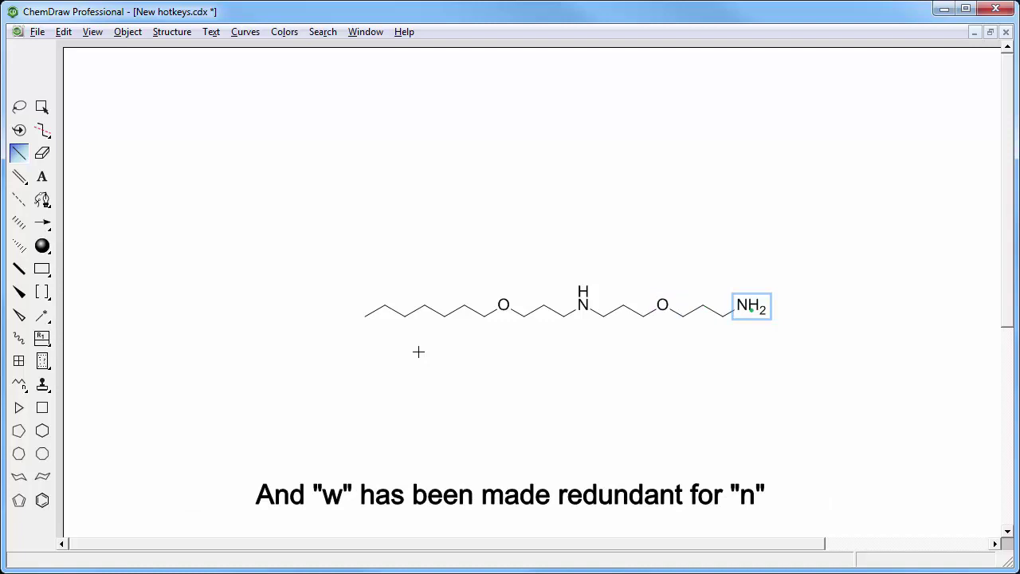
Grow a three-bond branch from the chain's third carbon labelled OTBDMS at its end, and move the hotspot back up the branch
key(1)
key(1)
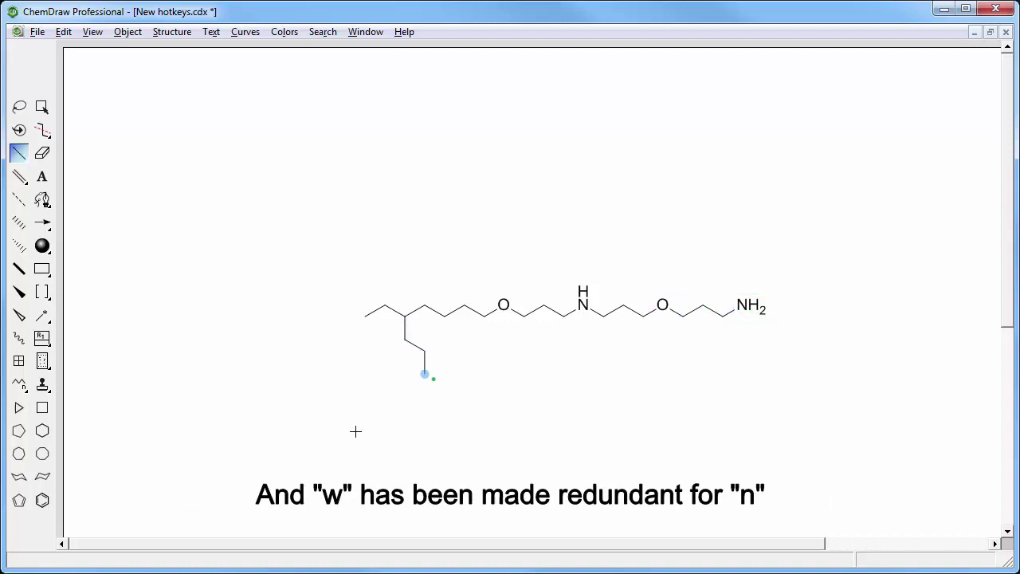
key(Return)
text(OTBDMS)
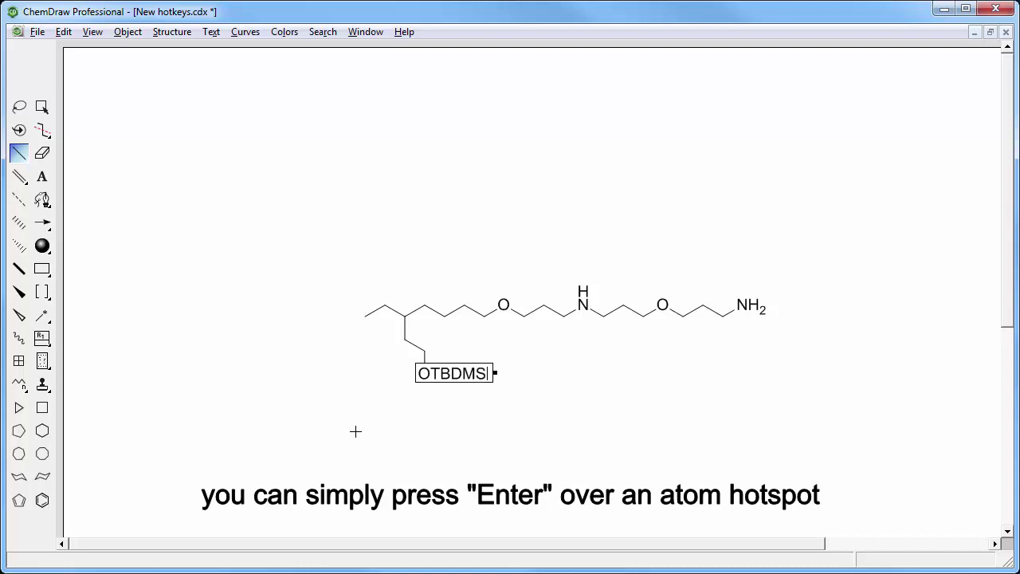
key(Return)
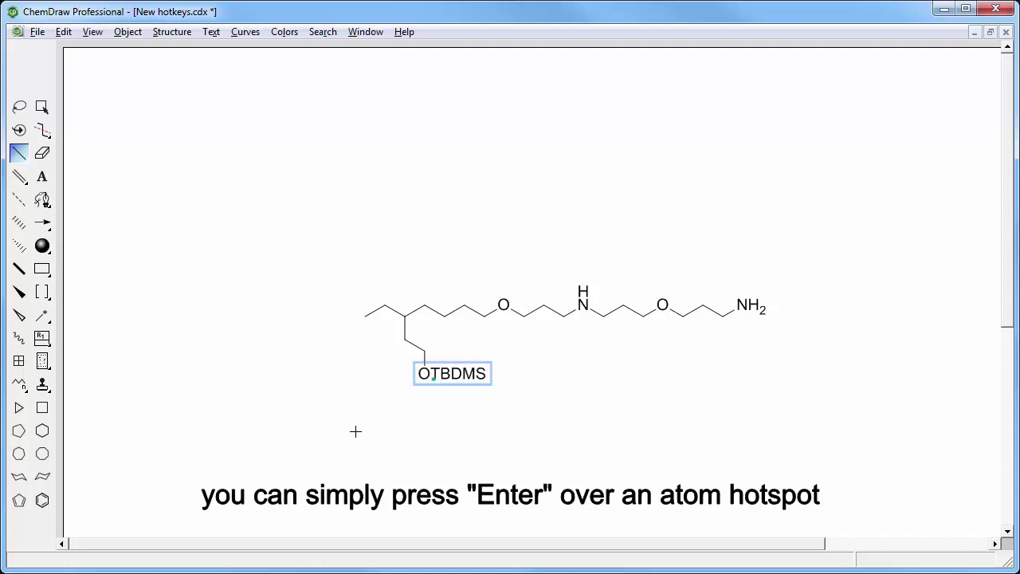
key(Up)
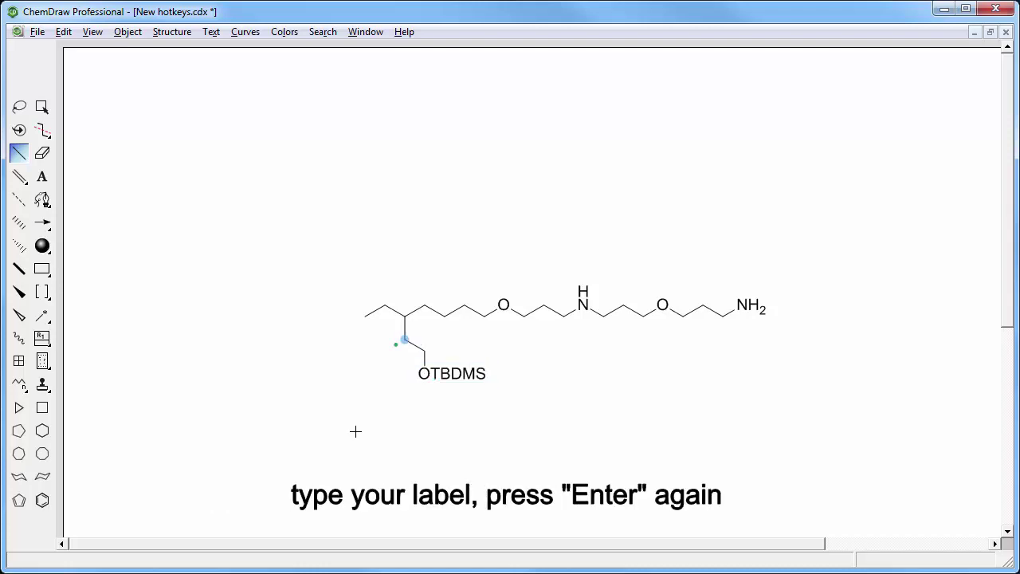
key(Up)
key(Left)
key(Return)
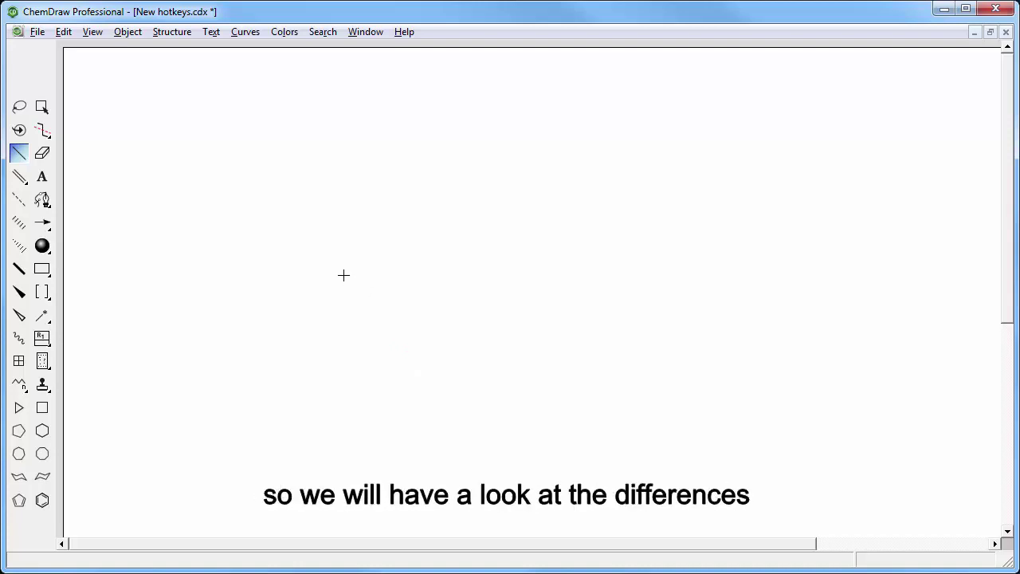
Draw a zigzag carbon chain on the empty page and attach two phenyl rings in series at its end
click(319, 270)
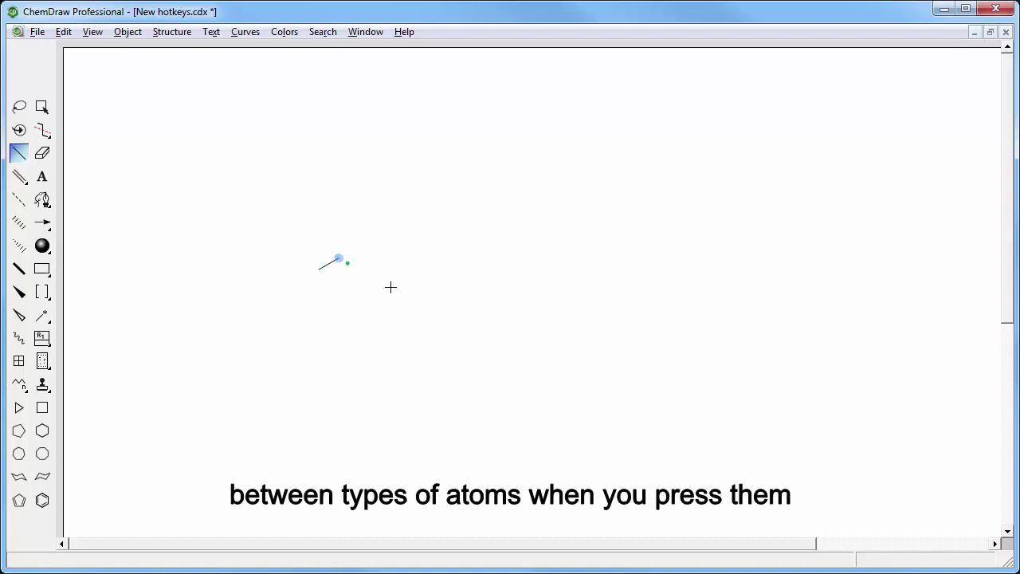
key(1)
key(1)
key(1)
key(1)
key(1)
key(a)
key(a)
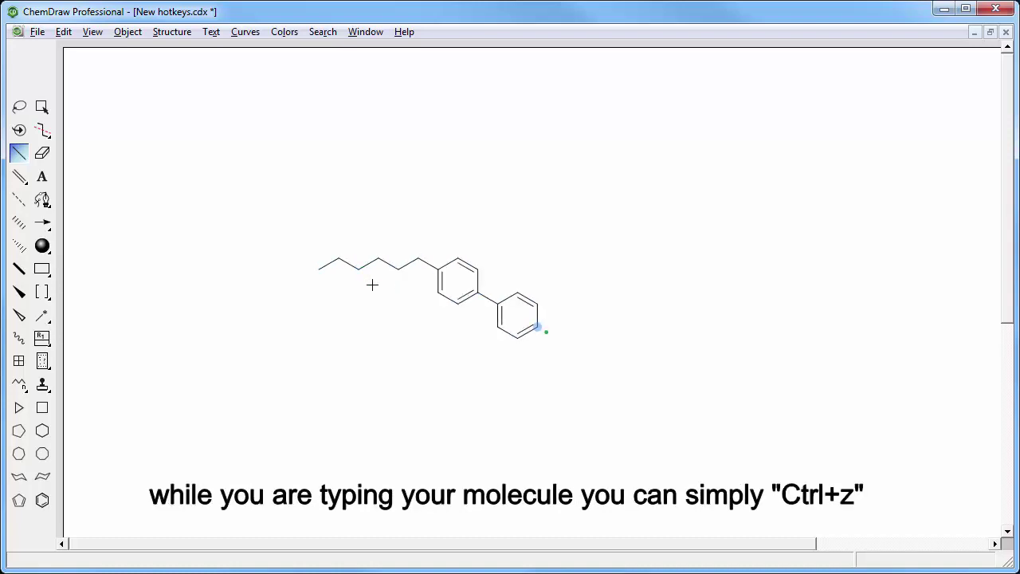
Undo both phenyl rings and the chain's last bonds, back to a three-bond chain
key(ctrl+z)
key(ctrl+z)
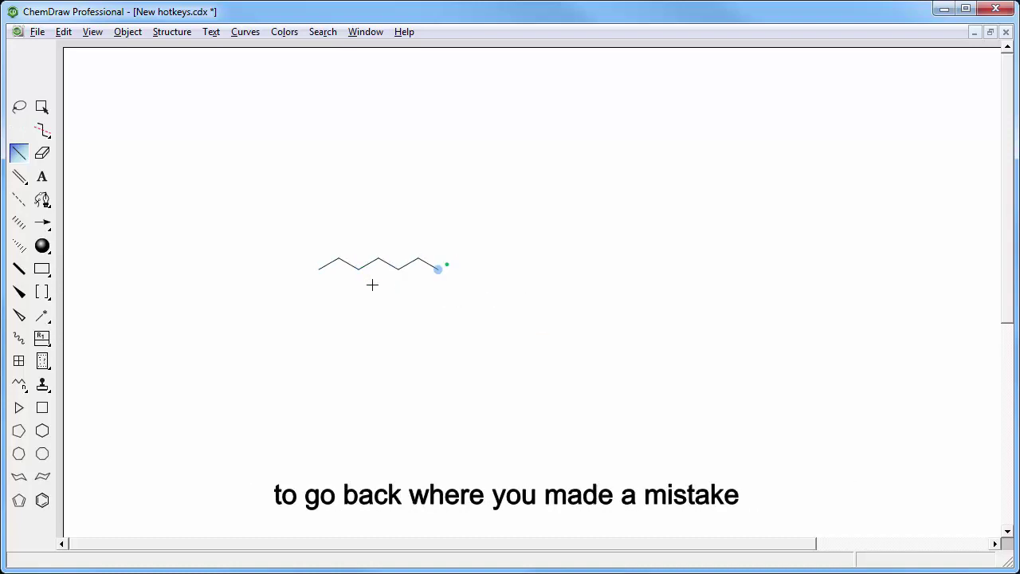
key(ctrl+z)
key(ctrl+z)
key(ctrl+z)
Try extending the shortened chain with single bonds that curl upward, and undo the last four additions
key(1)
key(1)
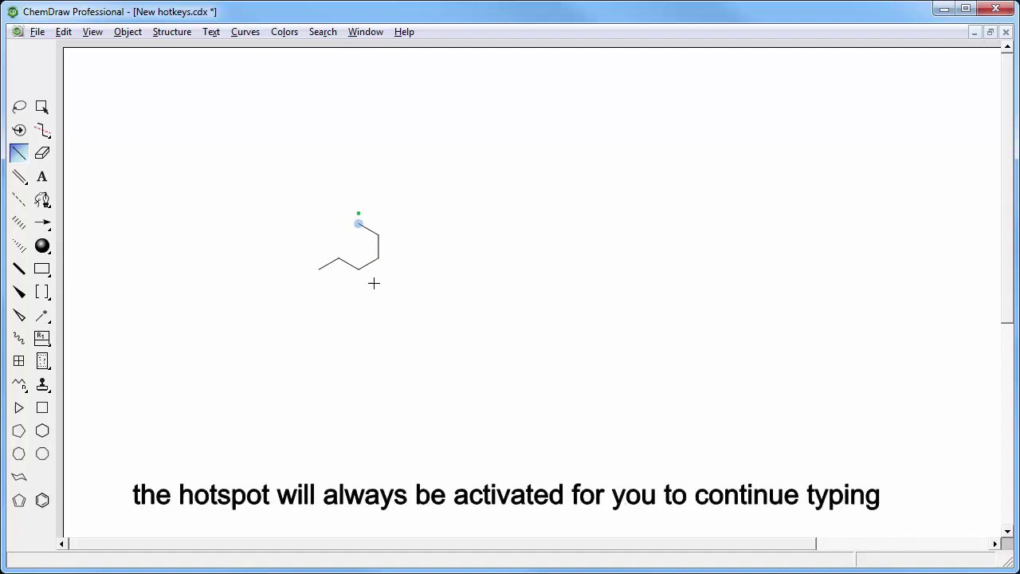
key(1)
key(1)
key(1)
key(1)
key(ctrl+z)
key(ctrl+z)
key(ctrl+z)
key(ctrl+z)
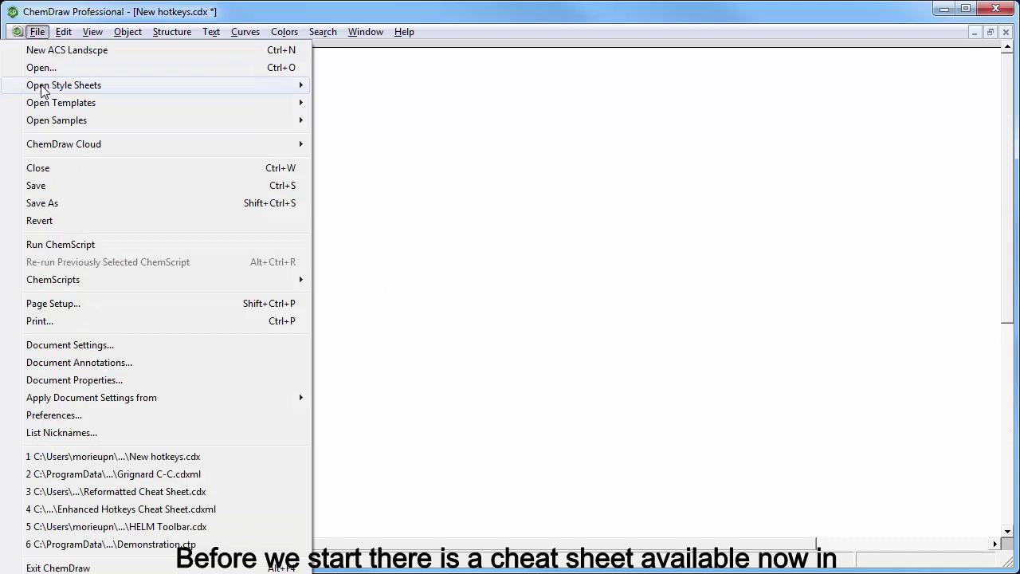
Open the Enhanced Hotkeys Cheat Sheet sample and examine its atom and bond hotkey tables
mouse_move(93, 128)
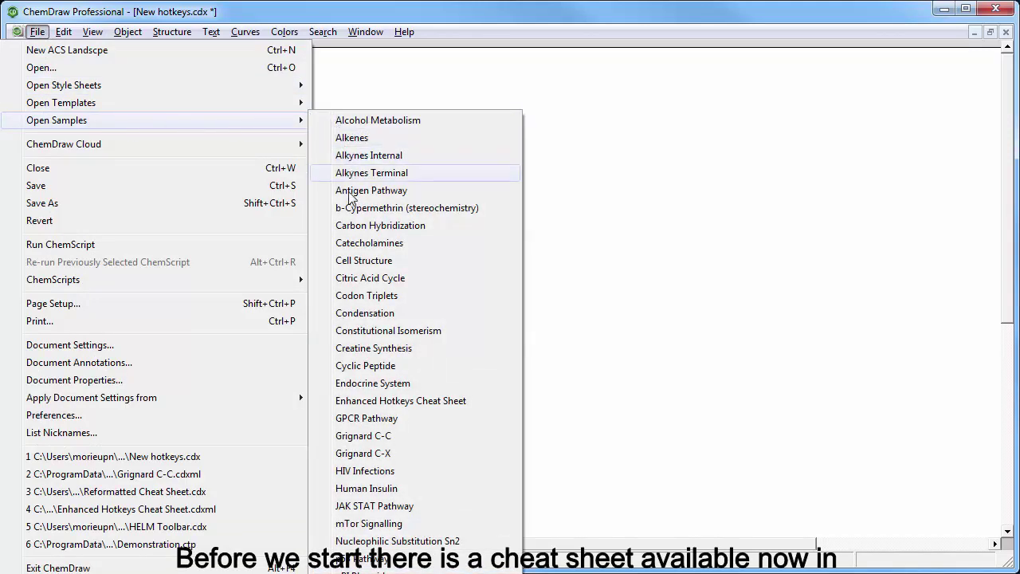
click(452, 402)
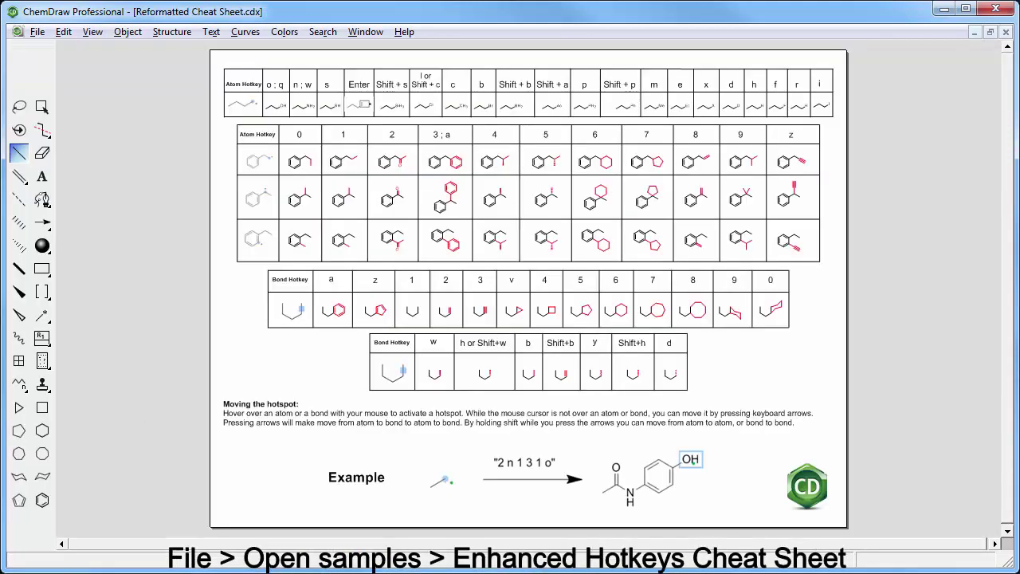
scroll(381, 556, up, 3)
scroll(380, 360, up, 3)
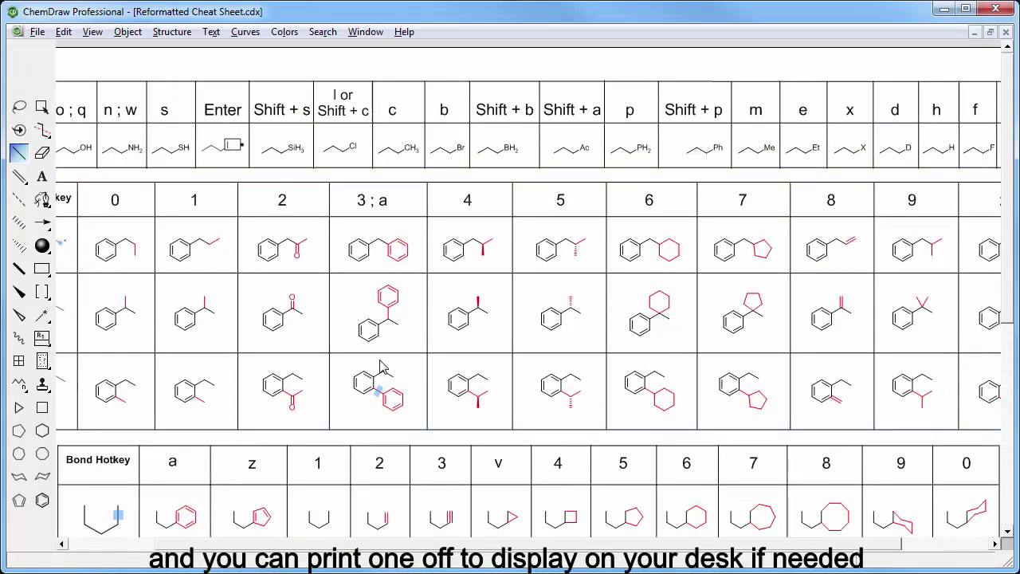
scroll(380, 360, down, 5)
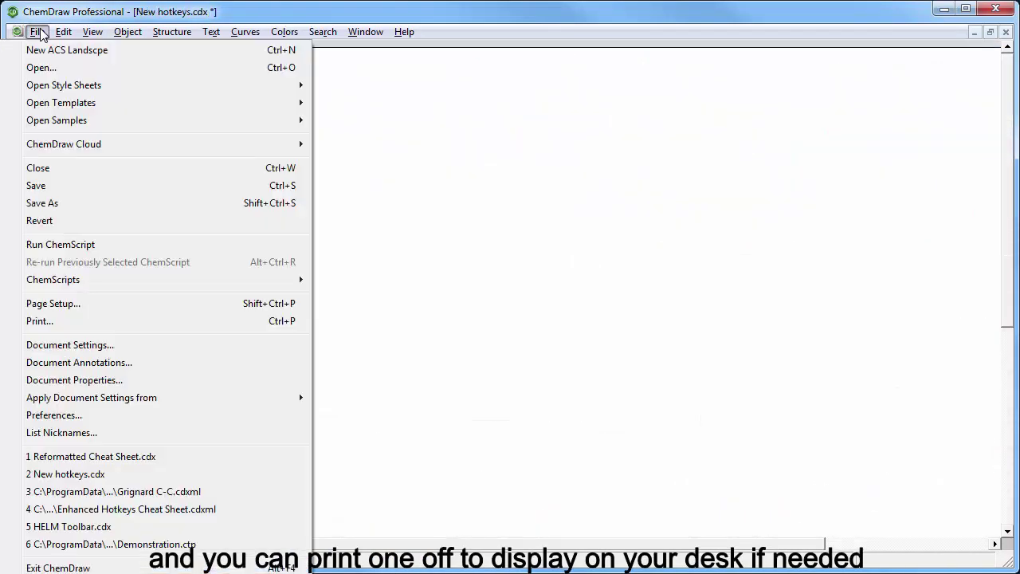
Open the Grignard C-C sample file and look through its CH3MgBr reaction wheel
mouse_move(56, 121)
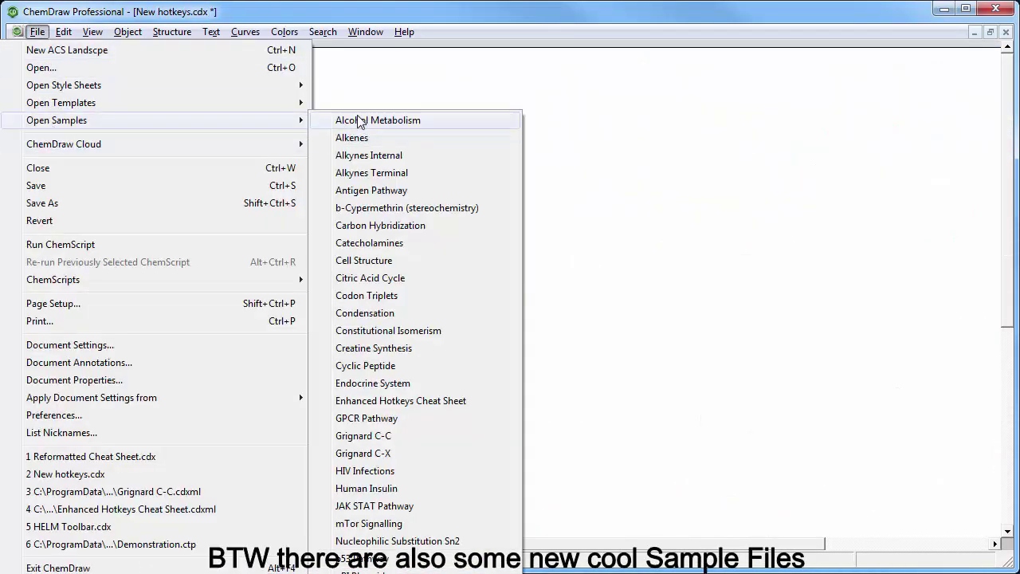
click(404, 445)
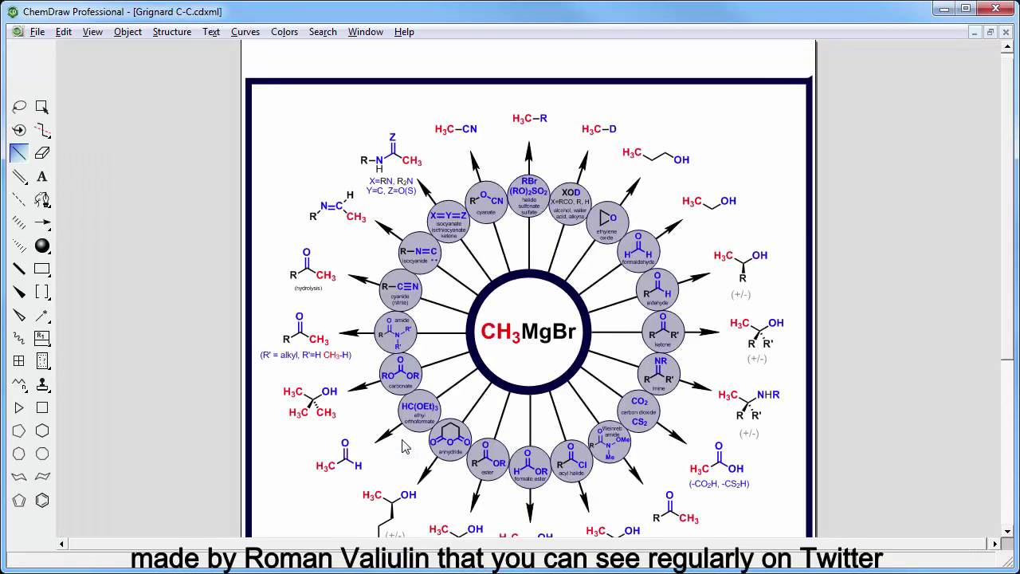
scroll(925, 351, down, 3)
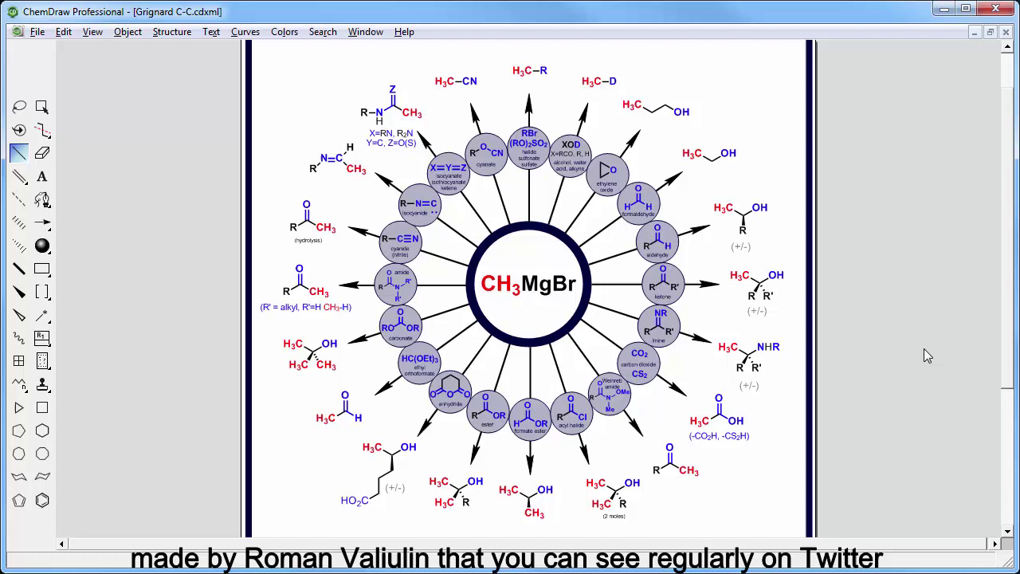
scroll(928, 356, down, 1)
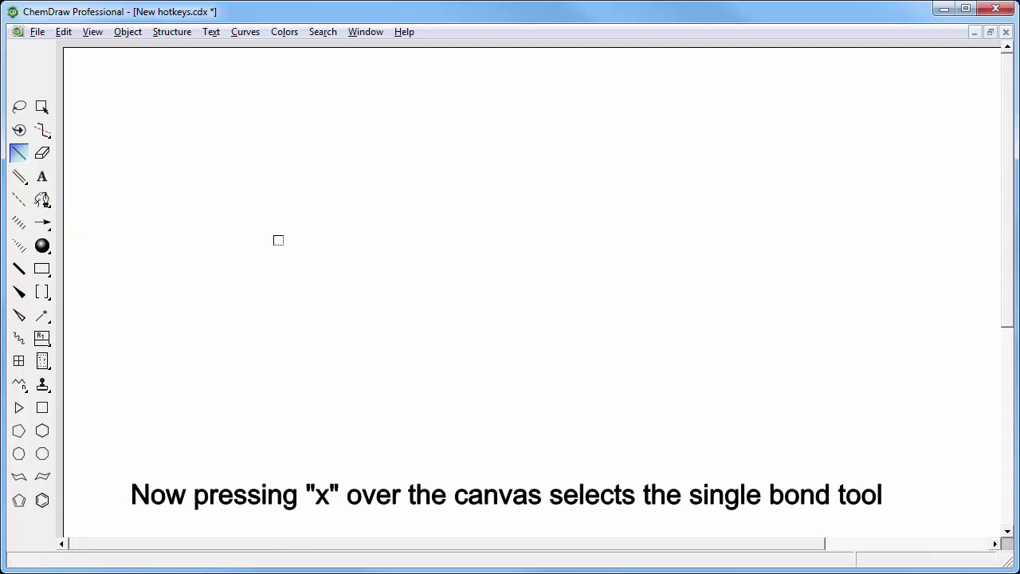
Activate the Text tool and the Arrow tool in turn on the empty canvas, ending on the Marquee selection tool
key(t)
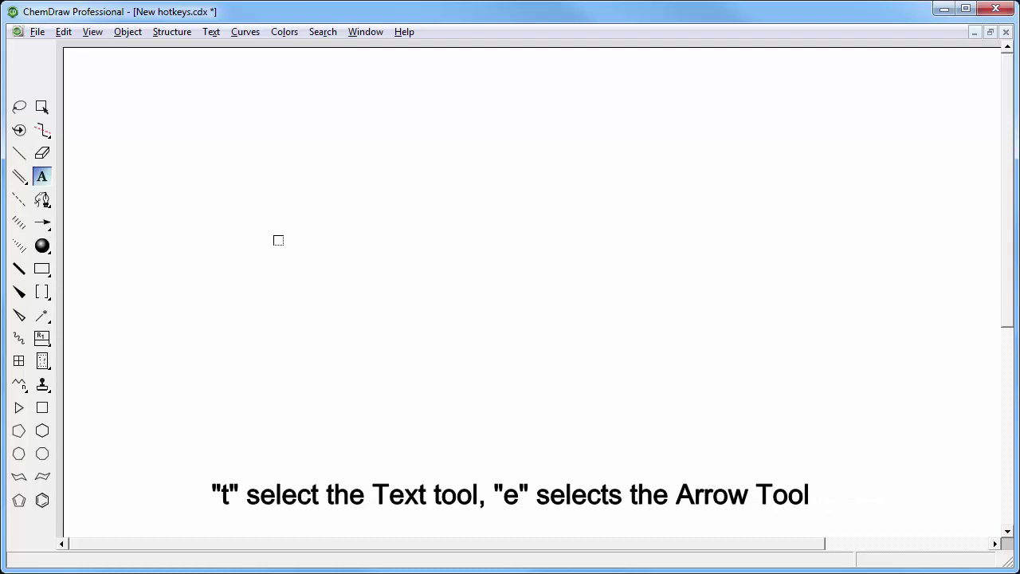
key(e)
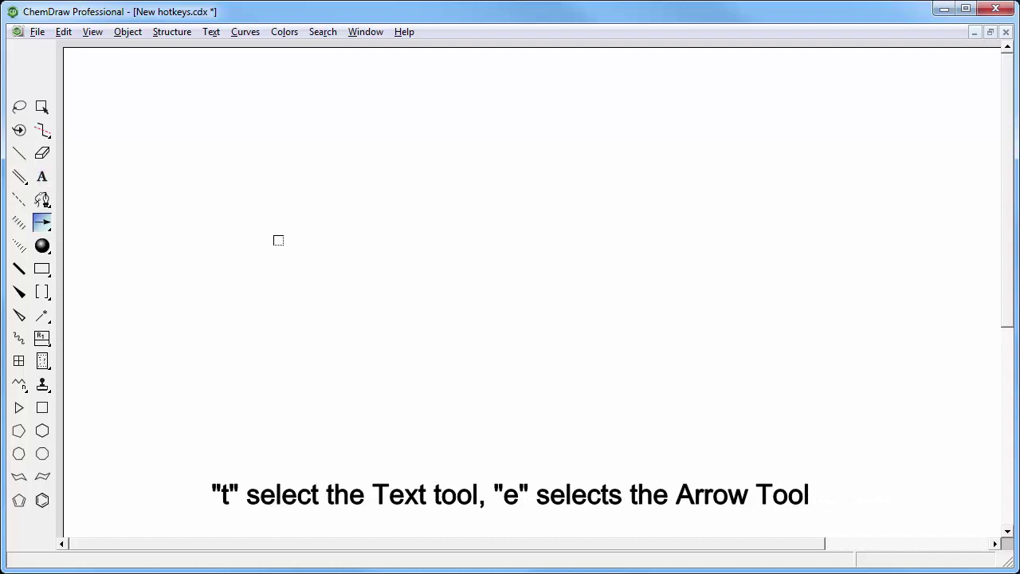
key(space)
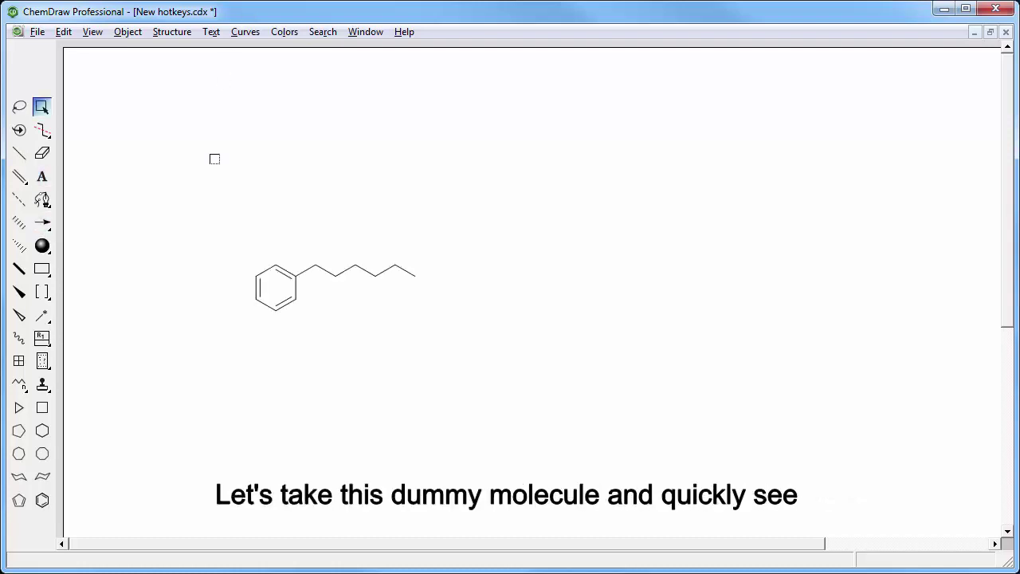
Add seven consecutive carbonyl groups at the free end of the phenyl-bearing alkyl chain
drag(214, 208, 413, 321)
click(445, 329)
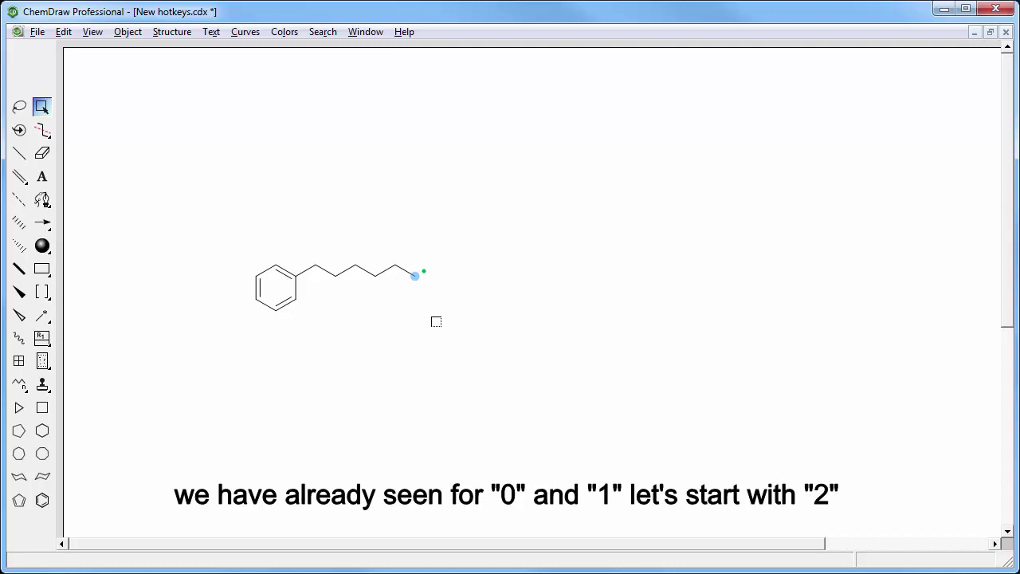
key(2)
key(2)
key(2)
key(2)
key(2)
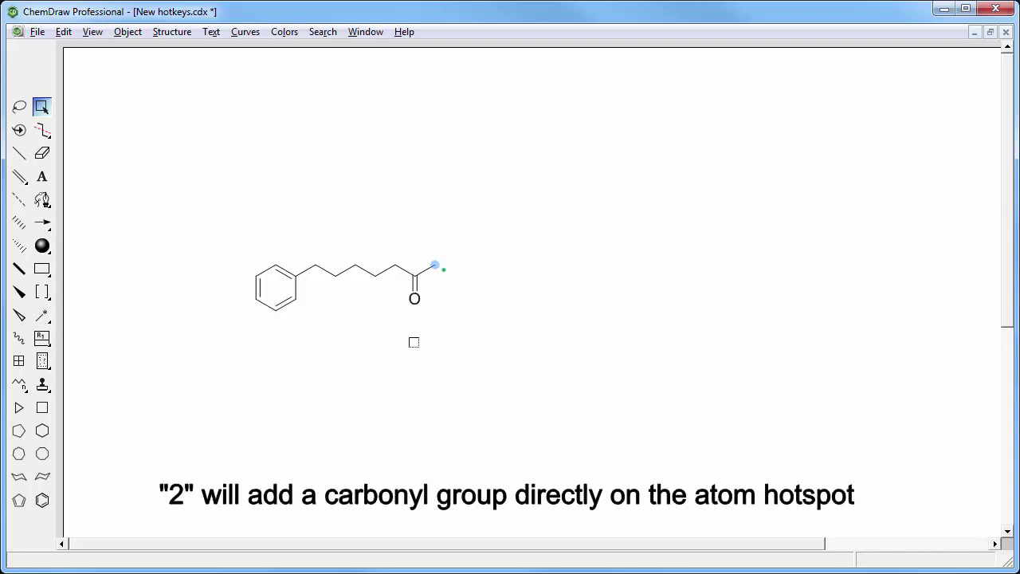
key(2)
key(2)
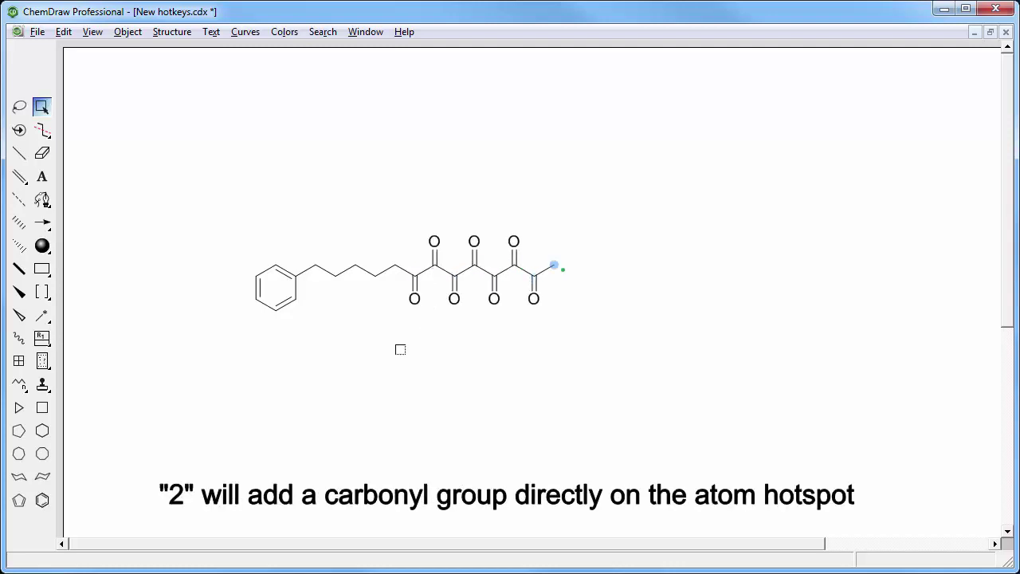
Extend the polycarbonyl chain with four single bonds and add a carbonyl group at its new end
key(1)
key(1)
key(1)
key(1)
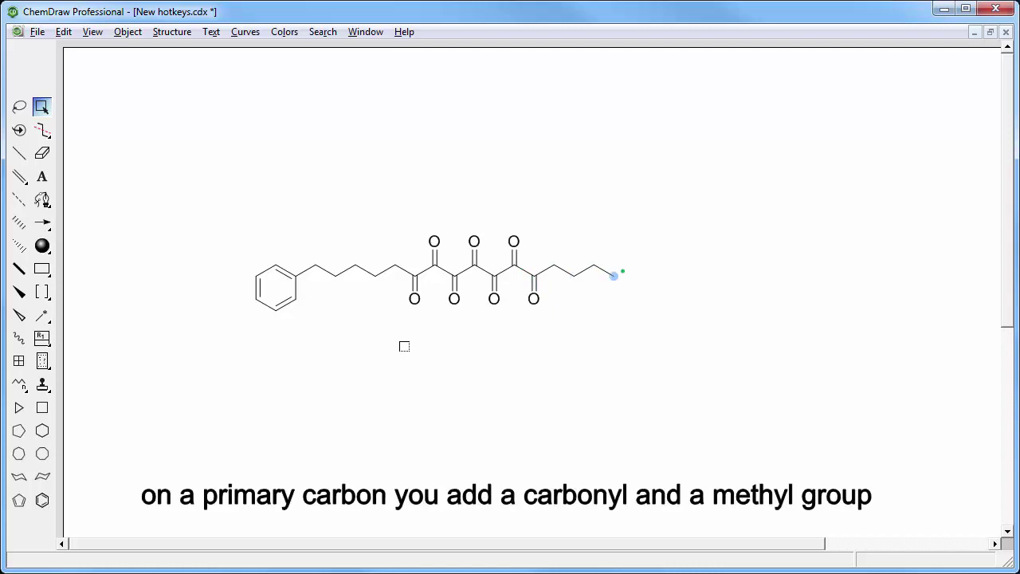
key(2)
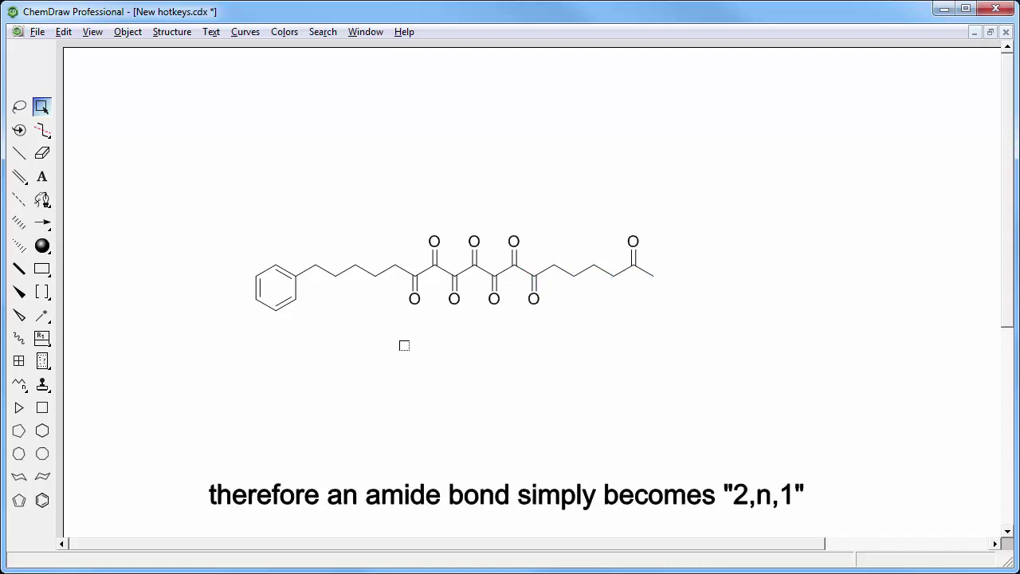
Extend the free end with two single bonds, an amide linkage (carbonyl plus NH) and four single bonds
key(1)
key(1)
key(2)
key(n)
key(1)
key(1)
key(1)
key(1)
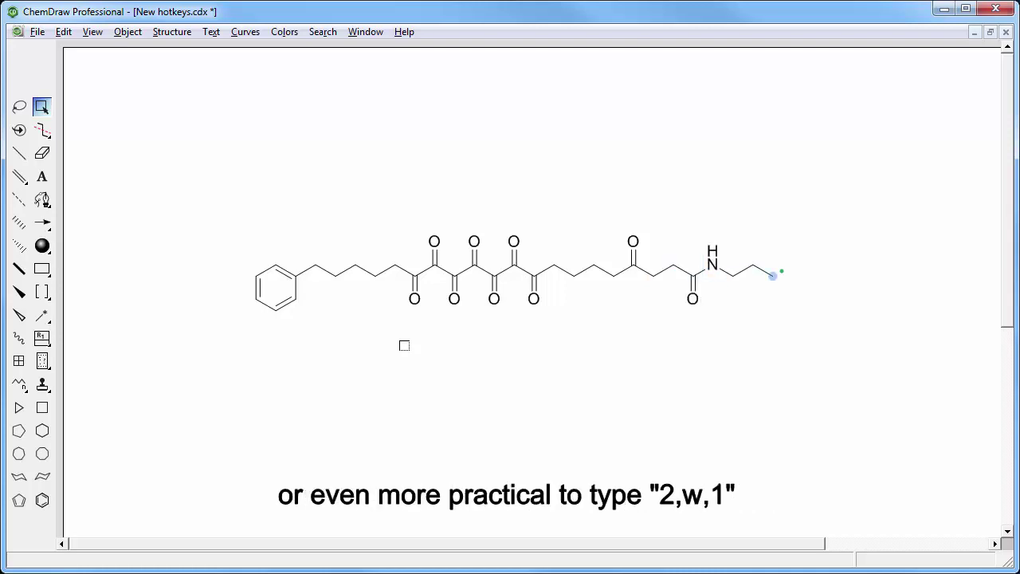
Finish the chain's free end with an N-methyl amide group
key(2)
key(n)
key(1)
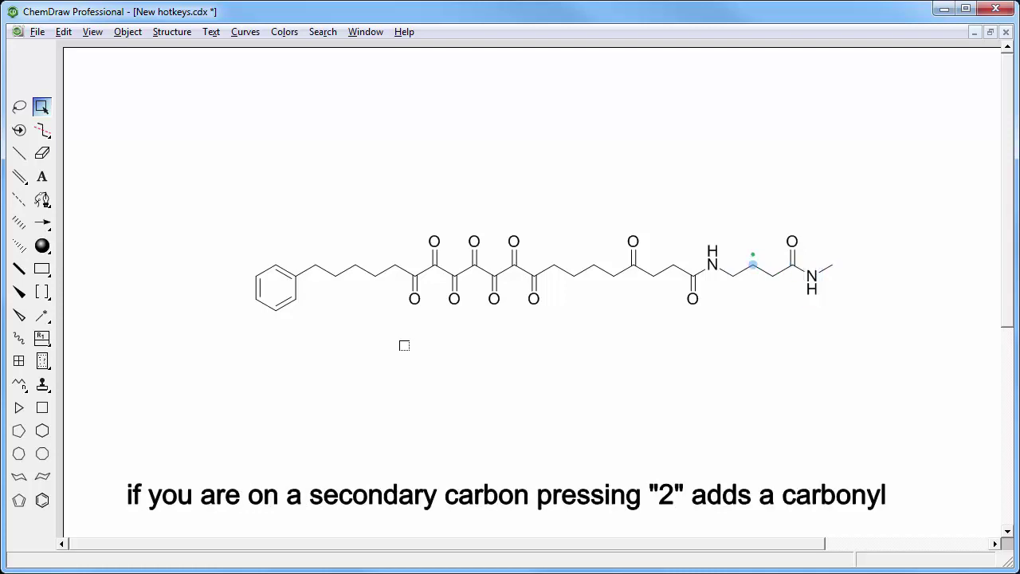
Add carbonyl groups to three secondary carbons, one between the two amides and two before the first amide
key(2)
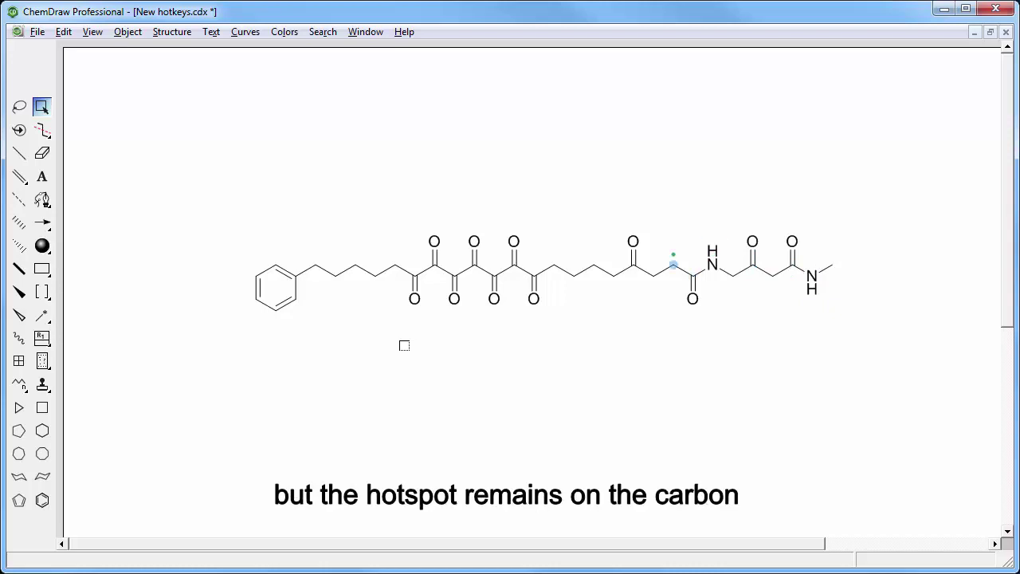
key(2)
key(2)
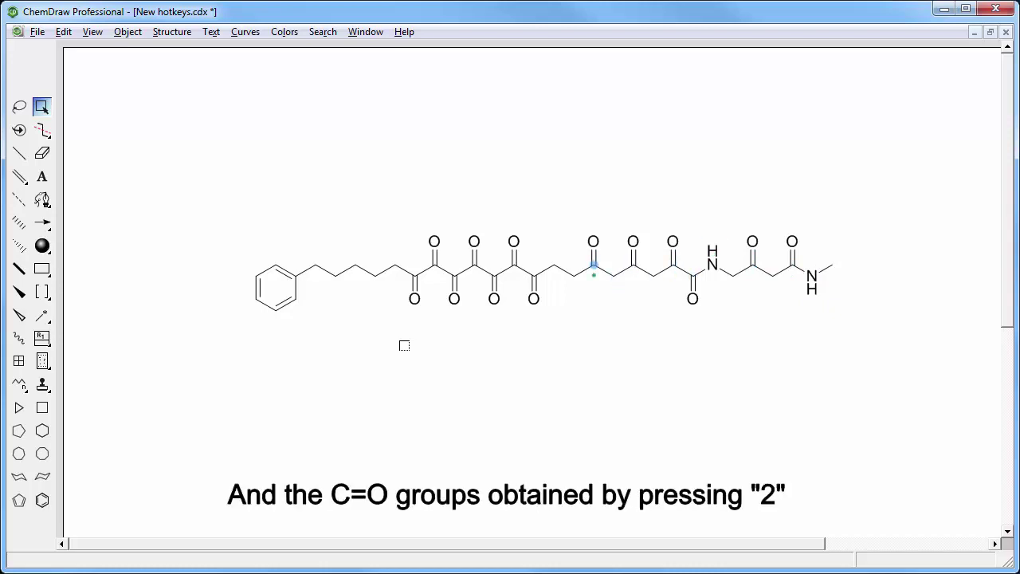
Draw a separate zigzag chain below the molecule with one mid-chain carbonyl, ending in a vertical single bond
key(x)
click(395, 384)
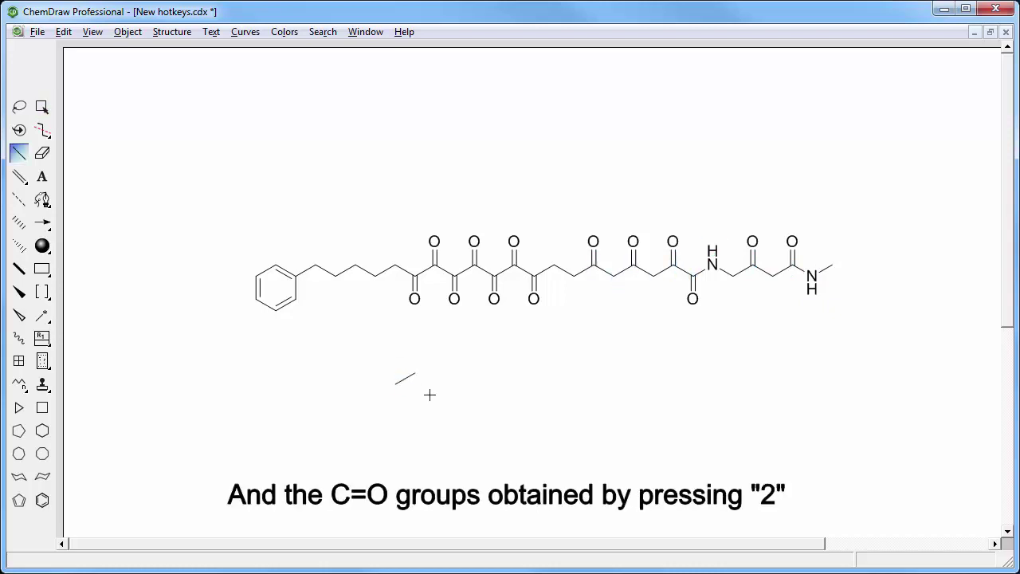
key(1)
key(1)
key(1)
key(2)
key(1)
key(1)
key(1)
key(1)
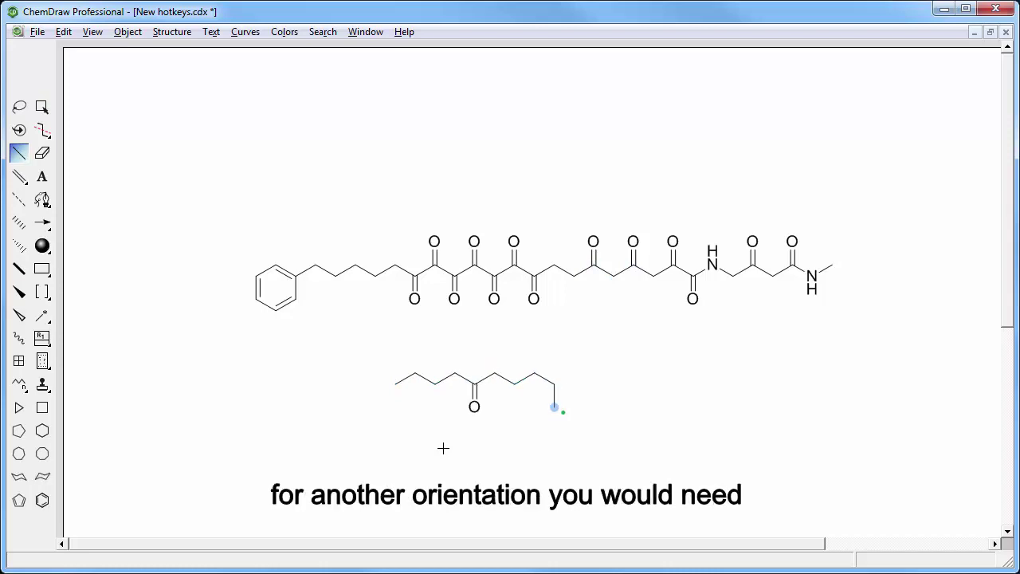
Add a differently oriented carbonyl on the lower chain's carbon that bears the vertical single bond
key(1)
key(2)
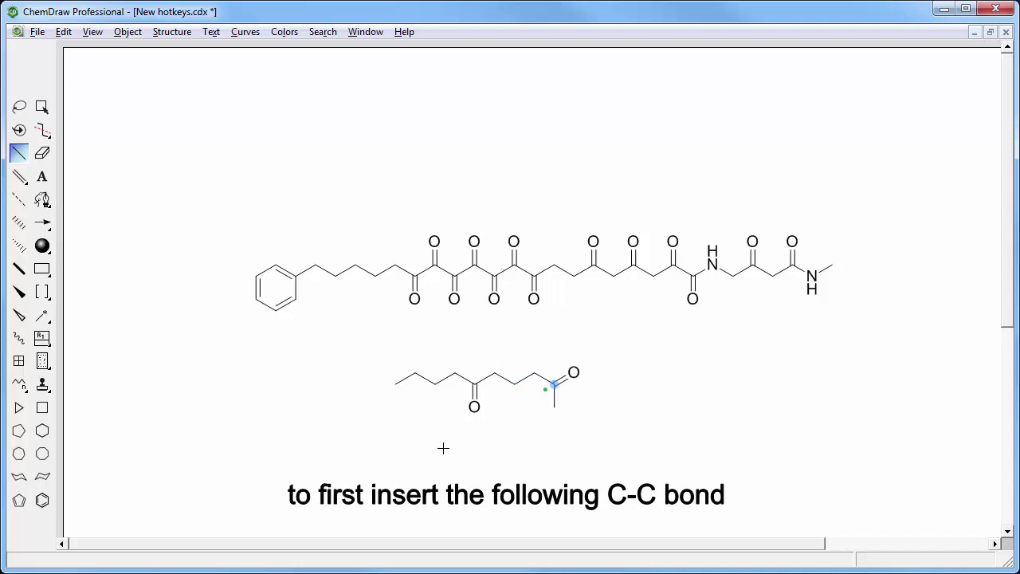
key(1)
key(2)
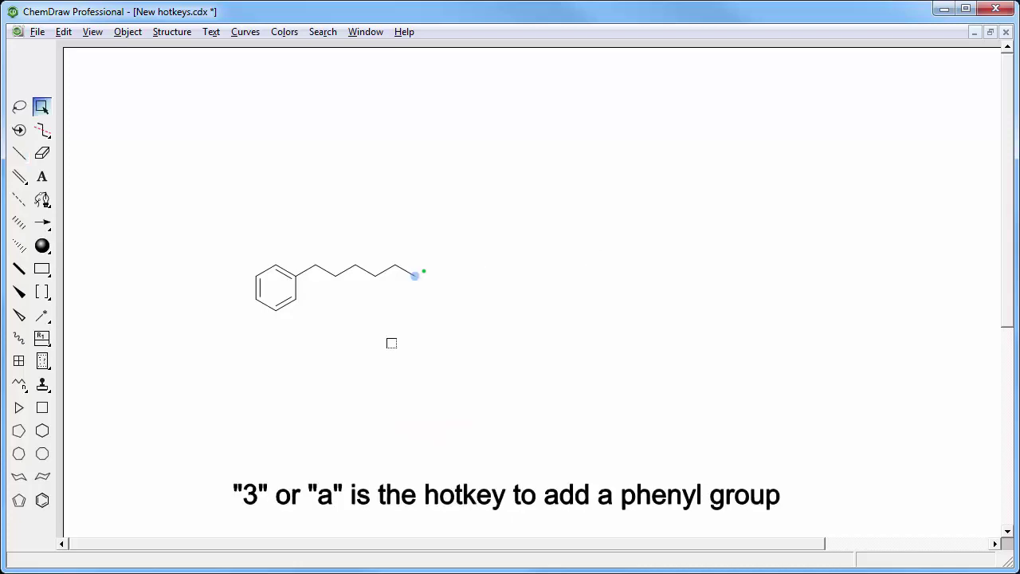
Attach five para-linked phenyl rings in a row to the free end of the alkyl chain
key(3)
key(3)
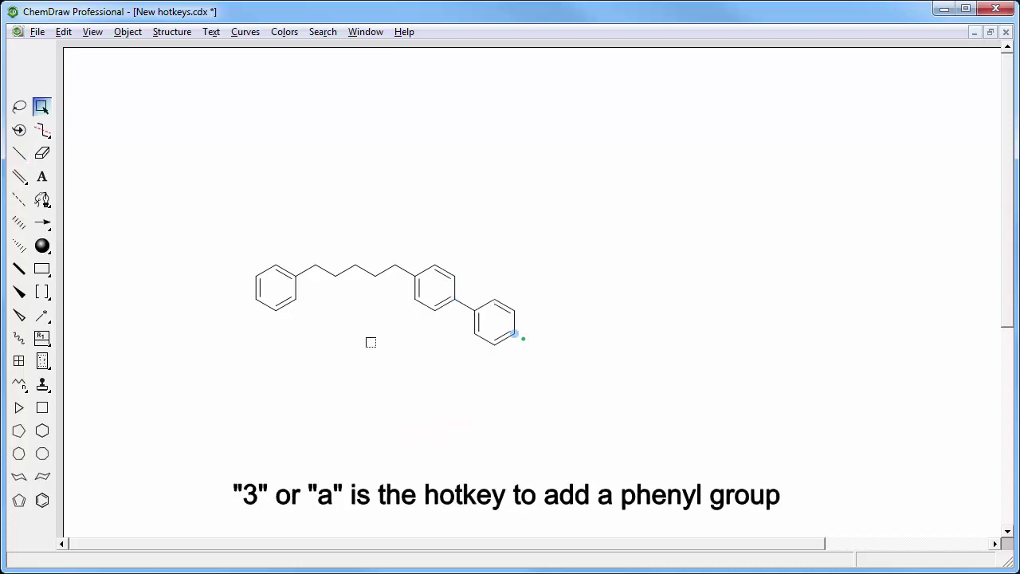
key(3)
key(3)
key(3)
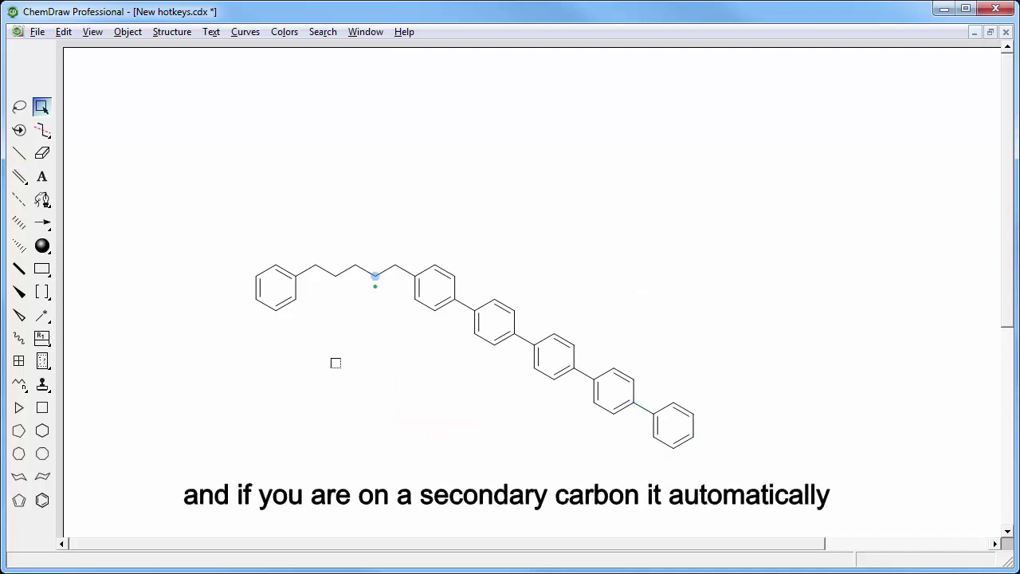
Attach a downward column of three phenyl rings to the secondary carbon near the chain's end
key(3)
key(3)
key(3)
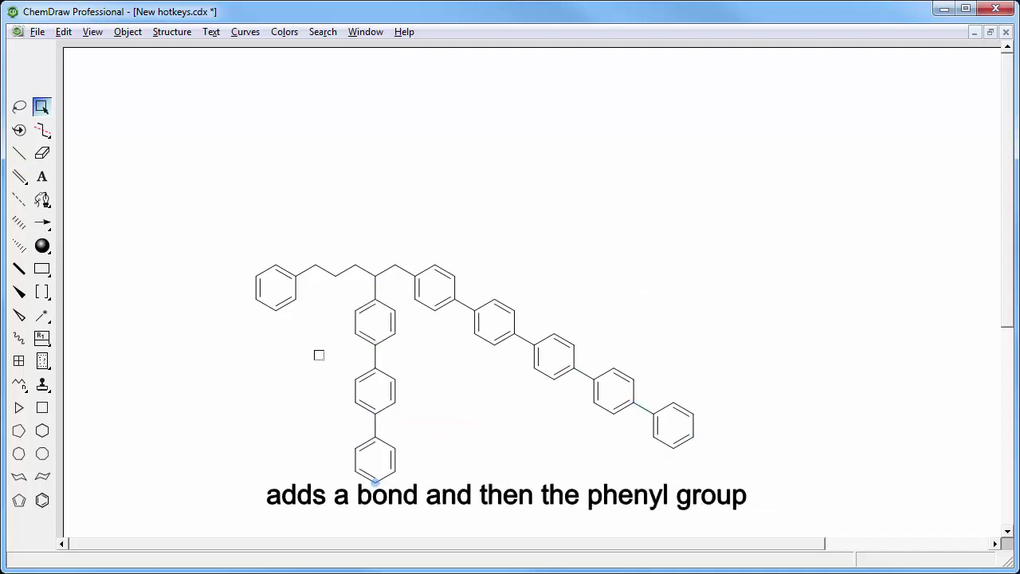
Branch a bonded phenyl off the first ring of the row and extend it with five more phenyls, moving the hotspot for a meta linkage
key(1)
key(3)
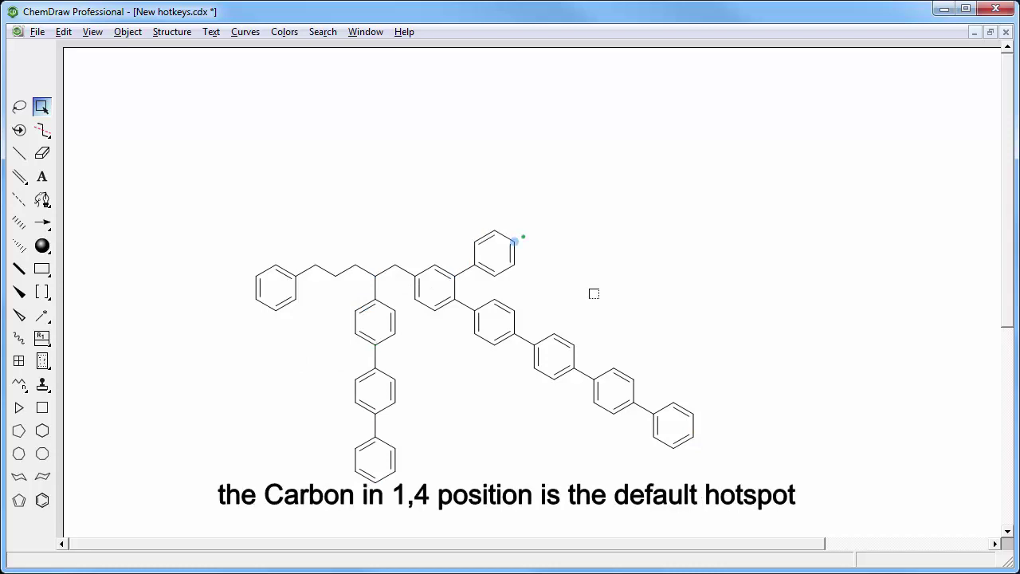
key(3)
key(Down)
key(3)
key(3)
key(Up)
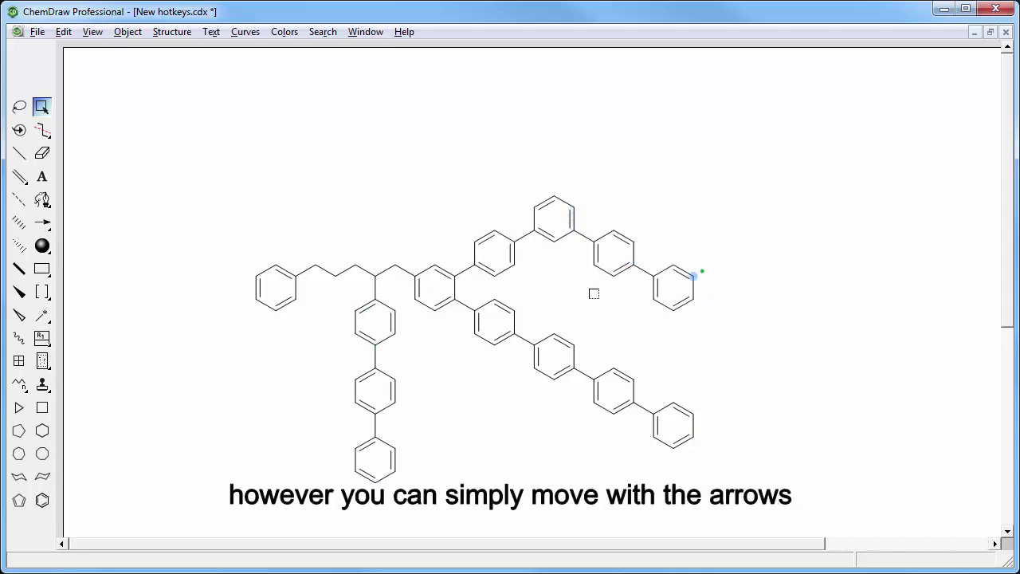
key(3)
key(3)
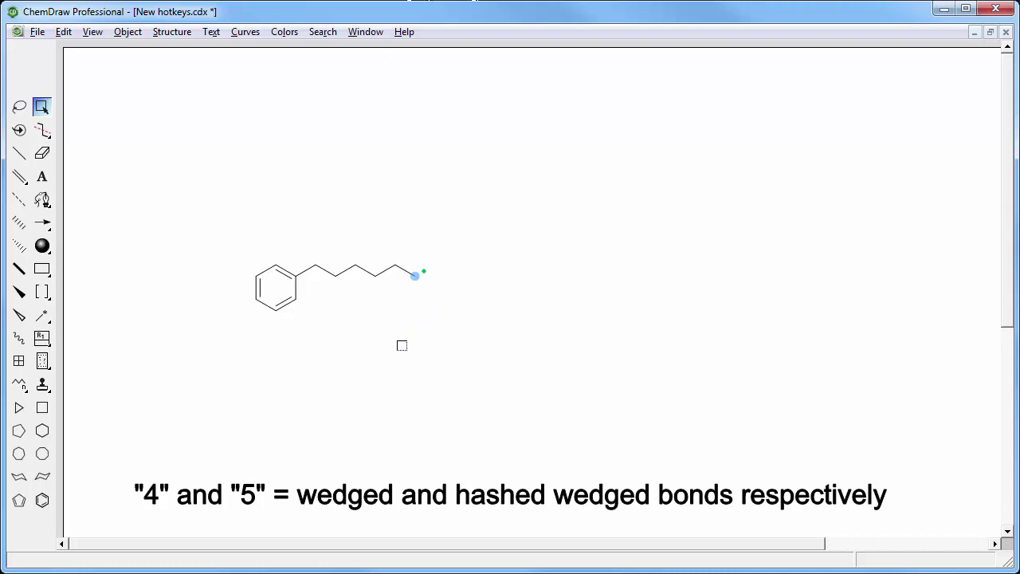
Extend the chain's free end with four wedged methyl branches followed by five hashed wedged ones
key(4)
key(4)
key(4)
key(4)
key(5)
key(5)
key(5)
key(5)
key(5)
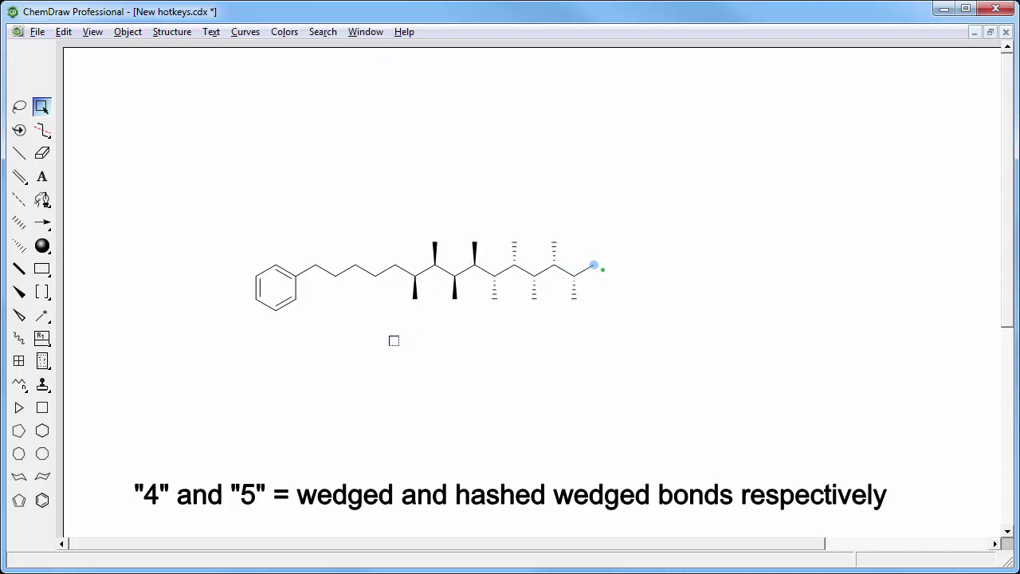
Continue the branched chain with three more wedged methyl branches and two more hashed wedged ones
key(4)
key(4)
key(4)
key(5)
key(5)
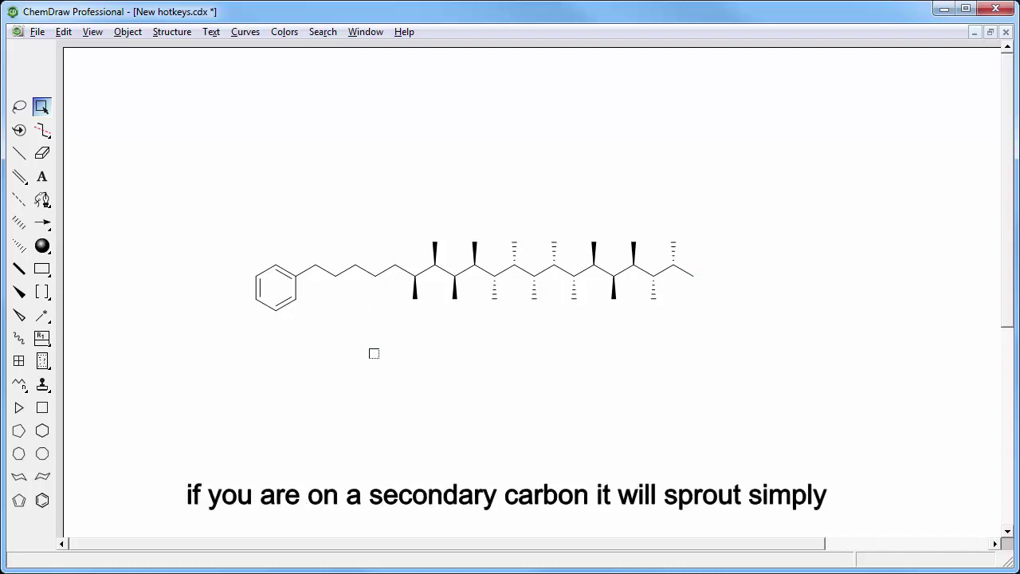
Add a wedged bond to the fourth chain carbon from the phenyl ring and hashed wedged bonds to the second and third
key(4)
key(5)
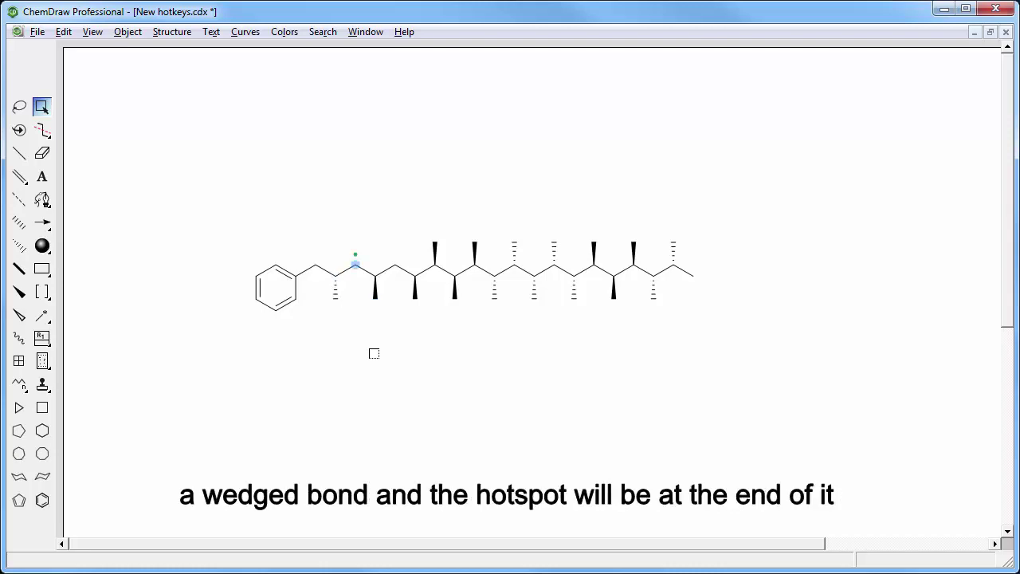
key(5)
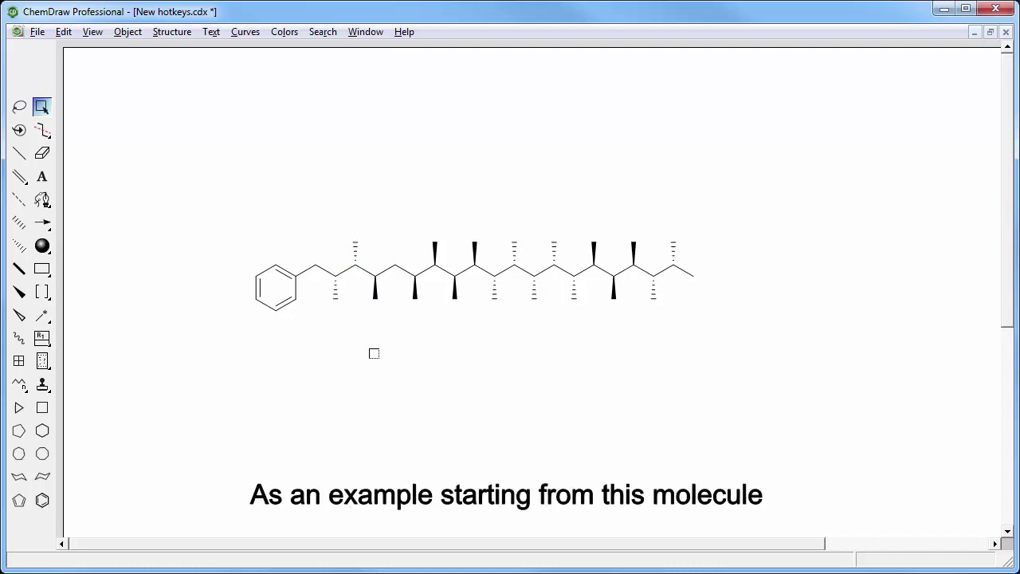
Draw a single bond below the molecule, label one end as nitrogen and move the hotspot to the carbon end
key(x)
click(358, 414)
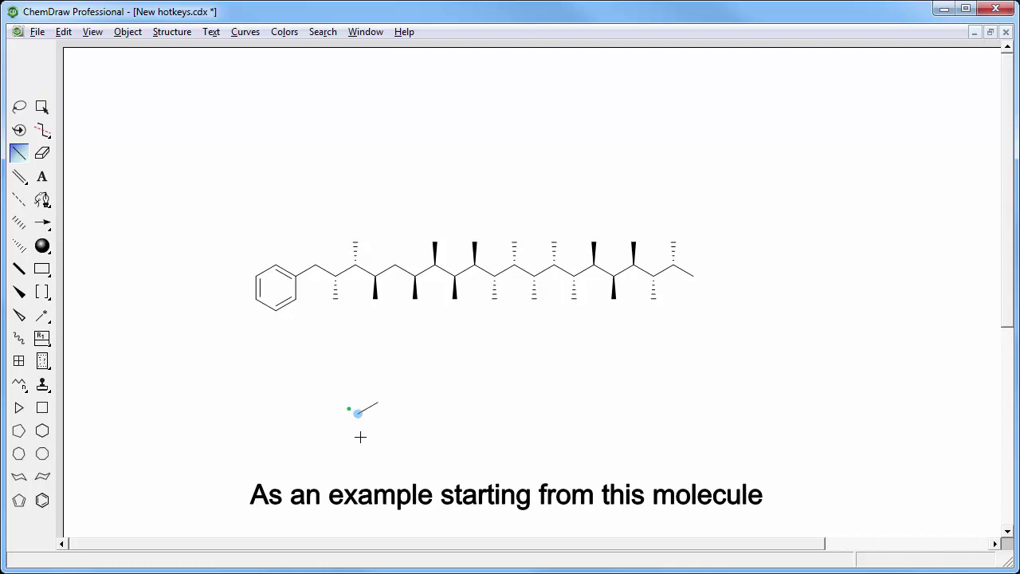
key(n)
key(Right)
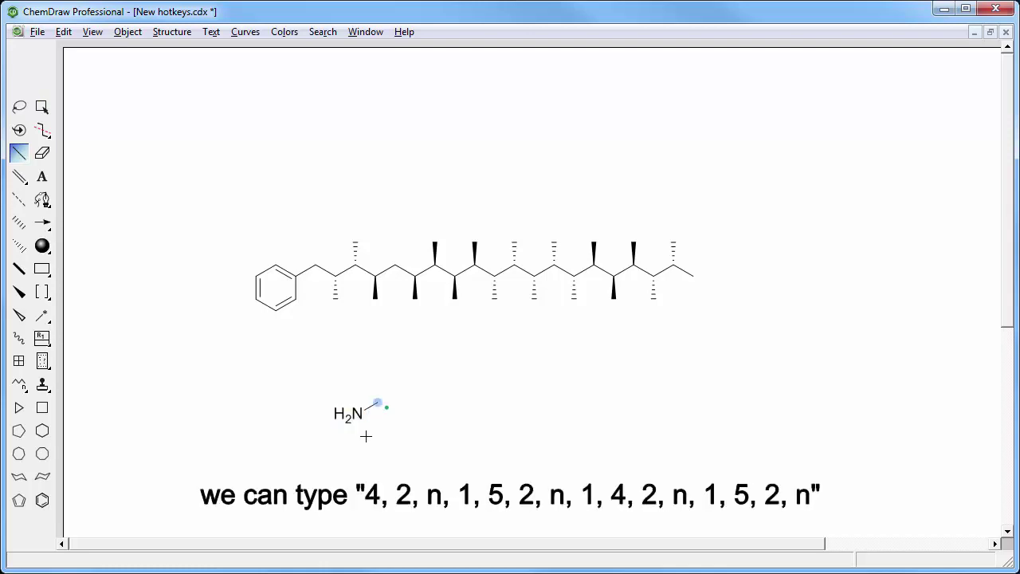
Build two amide-linked residues from the amine's carbon, the first with a wedged methyl and the second with a hashed one
key(Escape)
key(4)
key(2)
key(n)
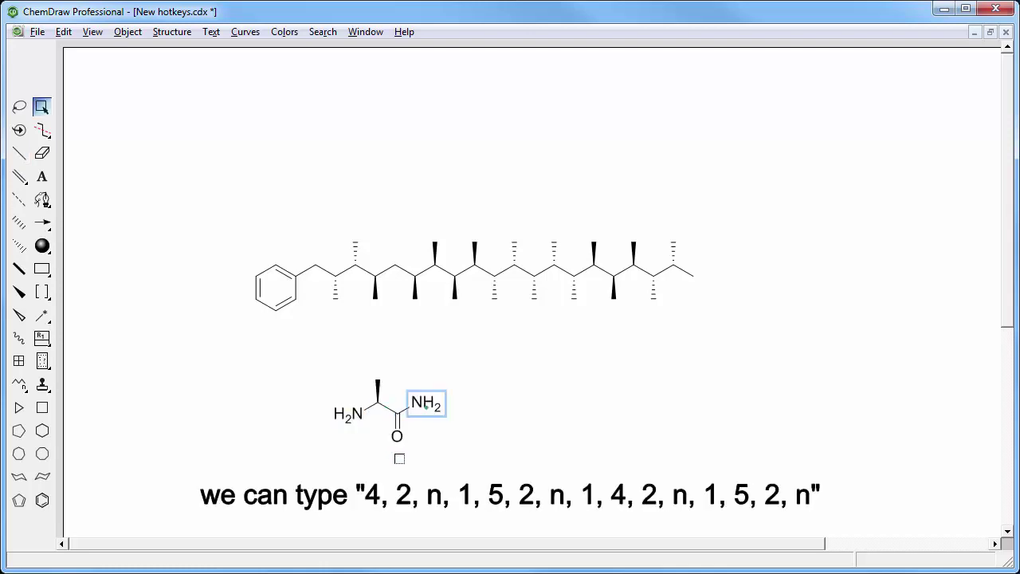
key(1)
key(5)
key(2)
key(n)
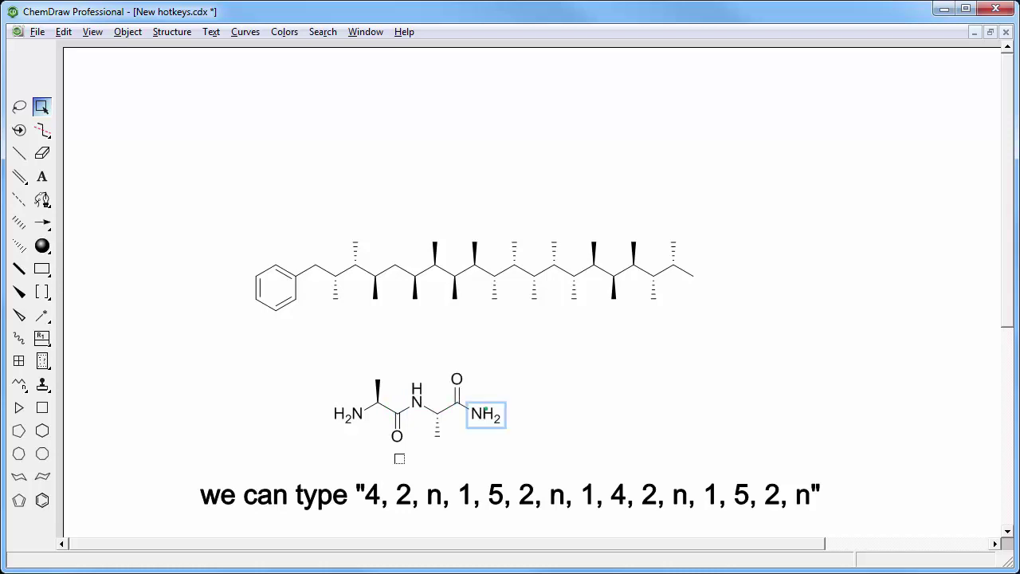
Extend the peptide with two more residues bearing a wedged then a hashed methyl, ending in a primary amide
key(1)
key(4)
key(2)
key(n)
key(1)
key(5)
key(2)
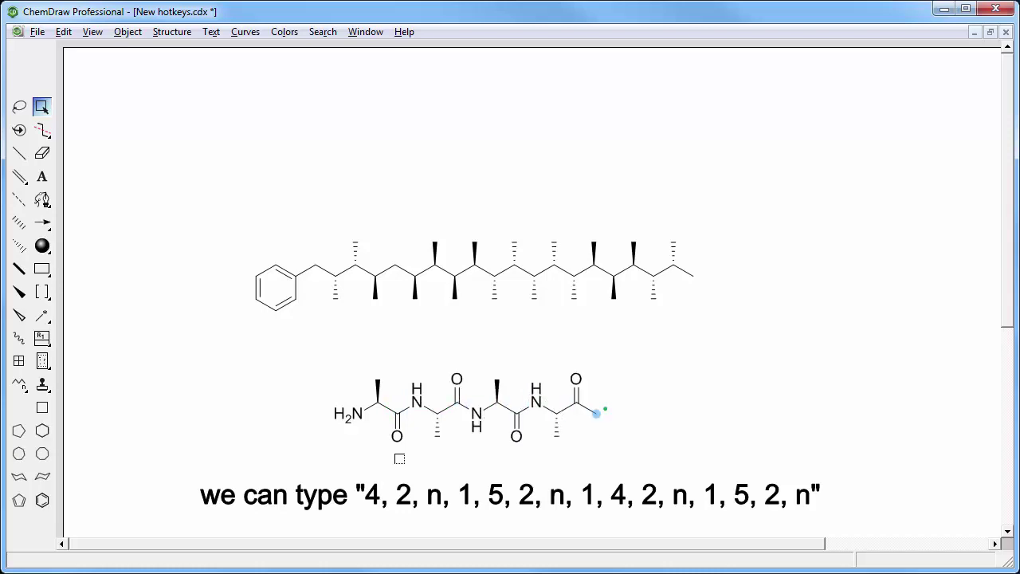
key(n)
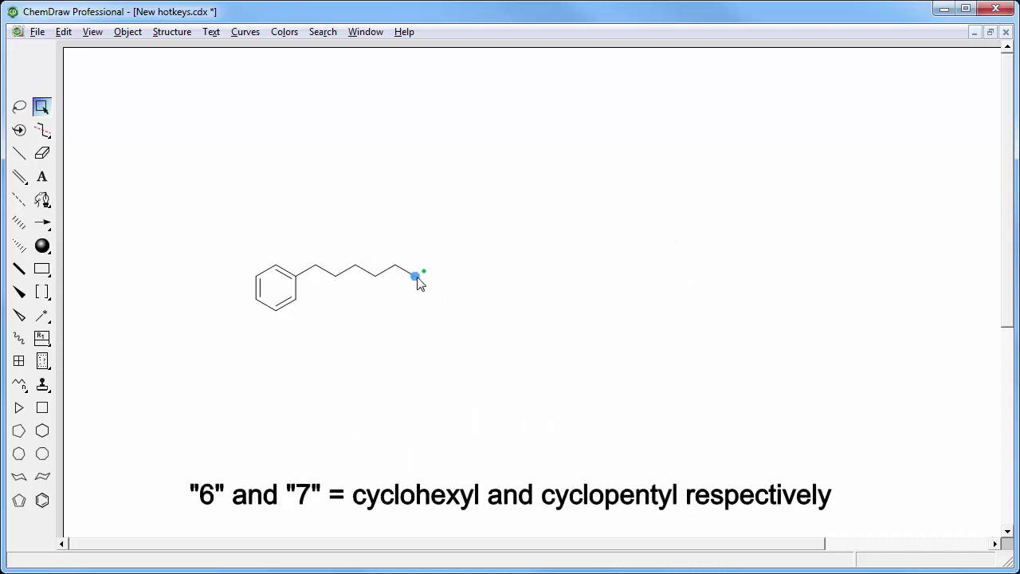
Add a cyclohexyl ring at the alkyl chain's end and a bonded cyclopentyl ring on its third carbon
key(6)
key(1)
key(7)
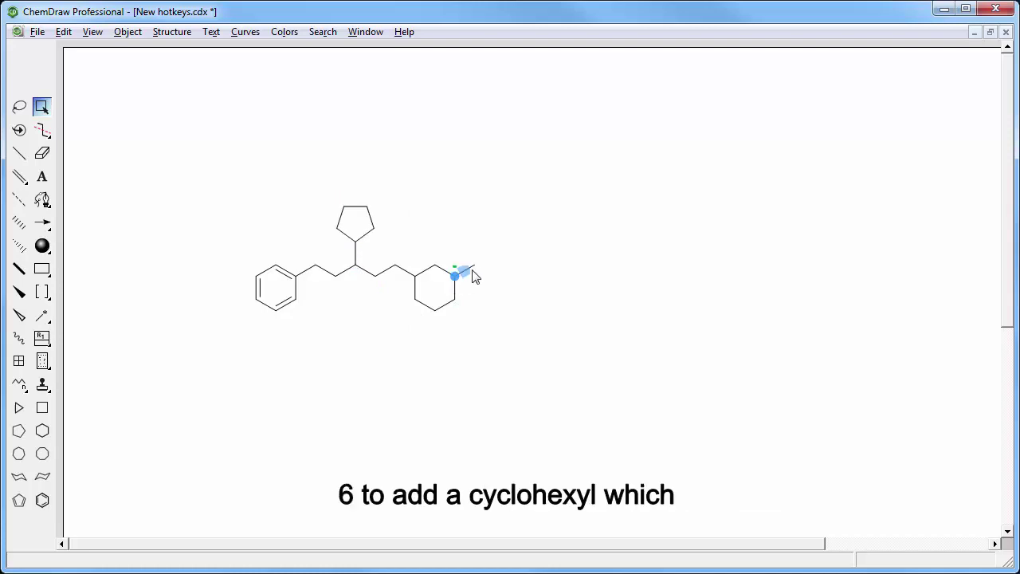
Extend the cyclohexyl ring with four single bonds ending in another cyclohexyl, and fuse a spiro cyclohexane on the linker's middle carbon
key(1)
key(1)
key(1)
key(1)
key(6)
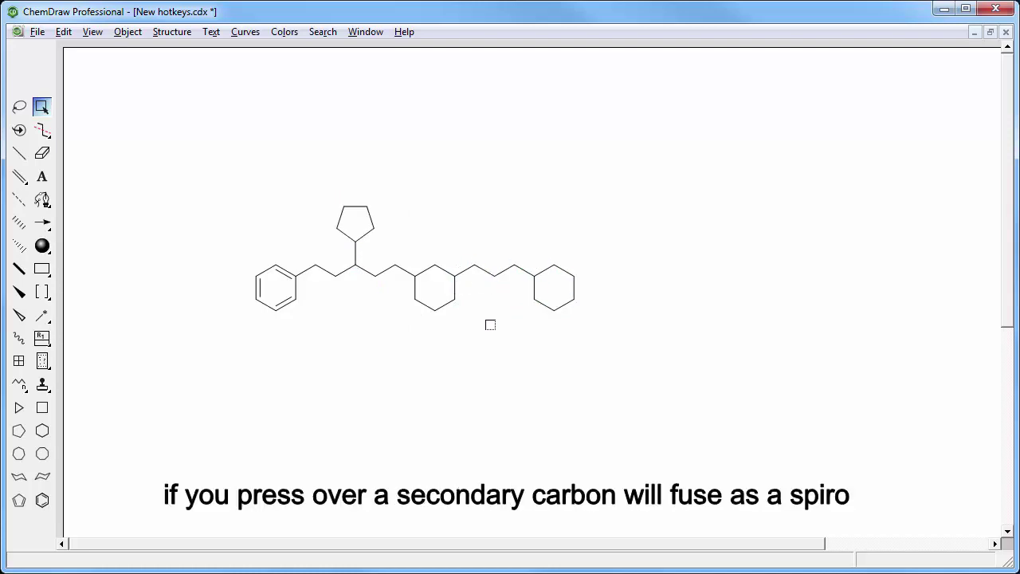
key(6)
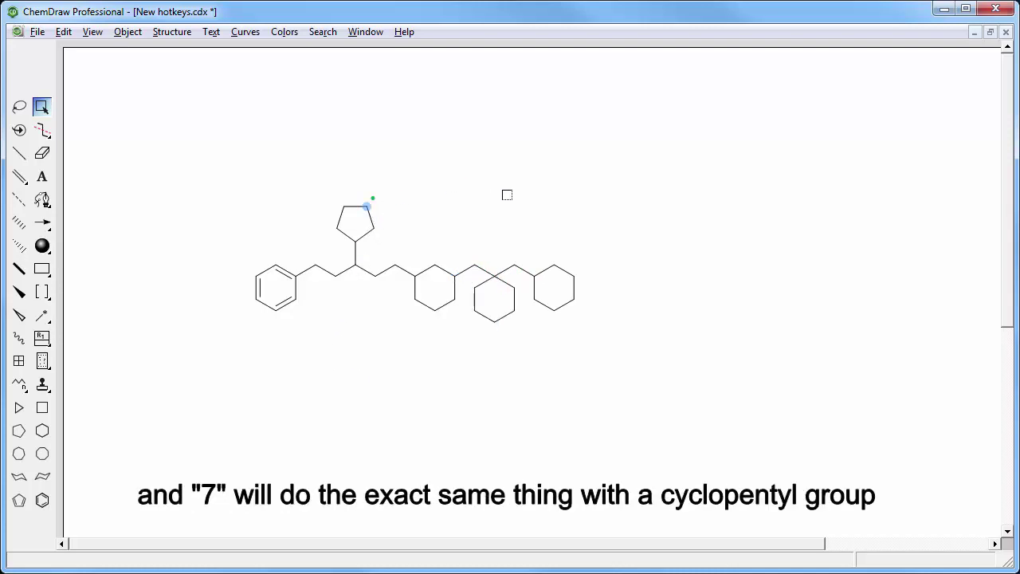
Link a second cyclopentyl to the first through two single bonds and fuse a spiro cyclopentane on the linking carbon
key(1)
key(1)
key(7)
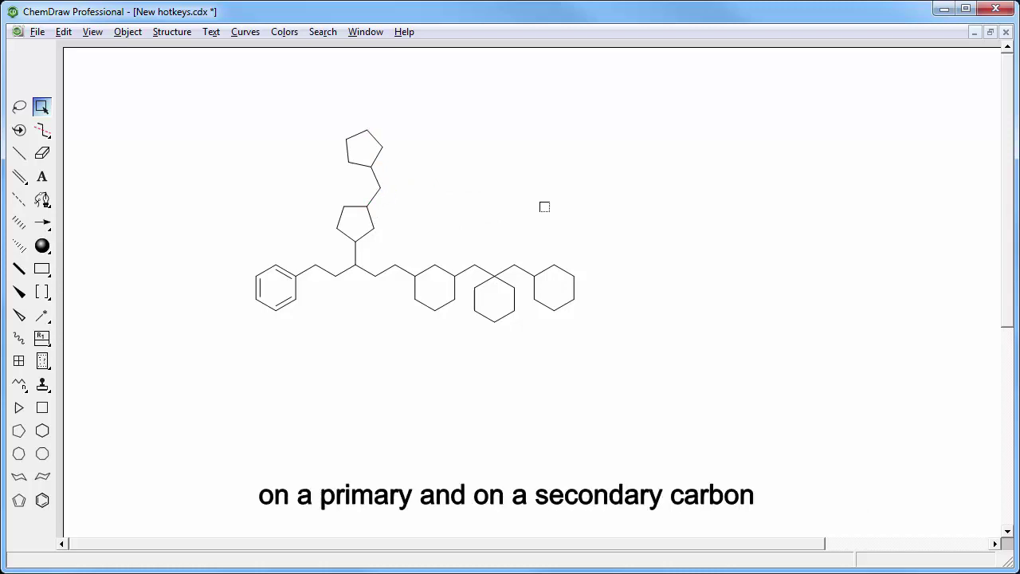
key(7)
Extend the spiro cyclopentane ring with a carbon linker ending in a morpholine ring
key(1)
key(1)
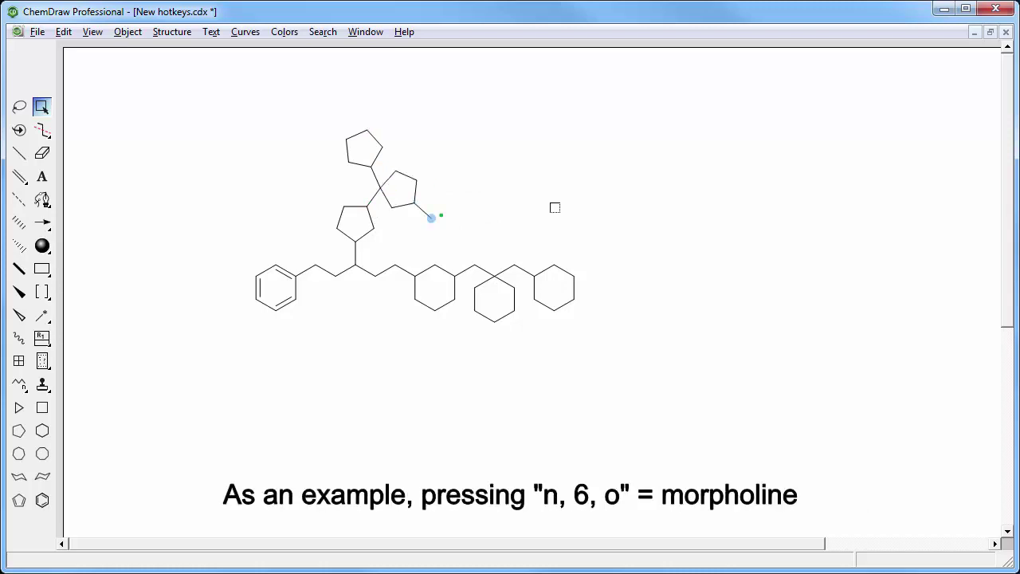
key(n)
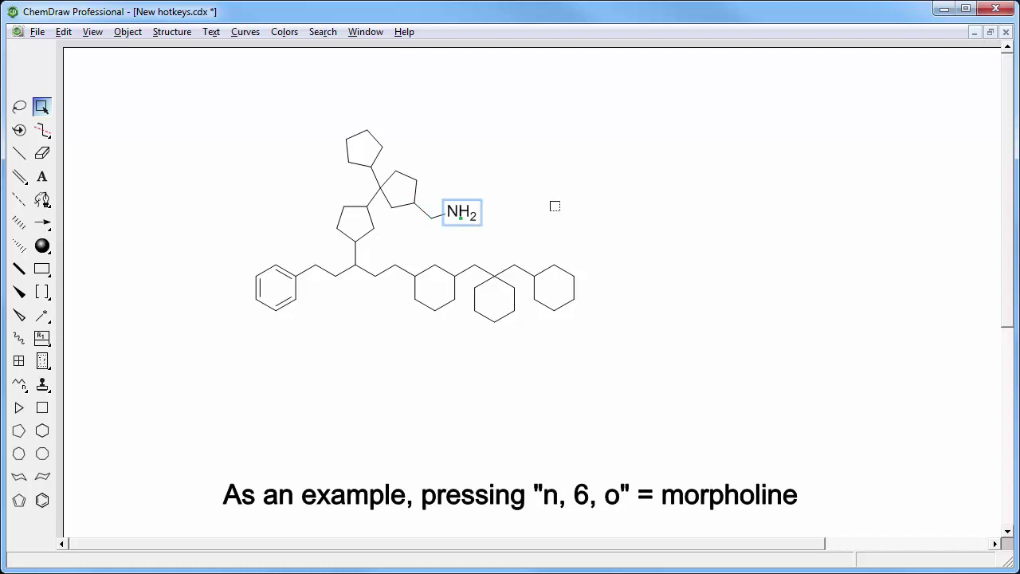
key(6)
key(o)
key(ctrl+a)
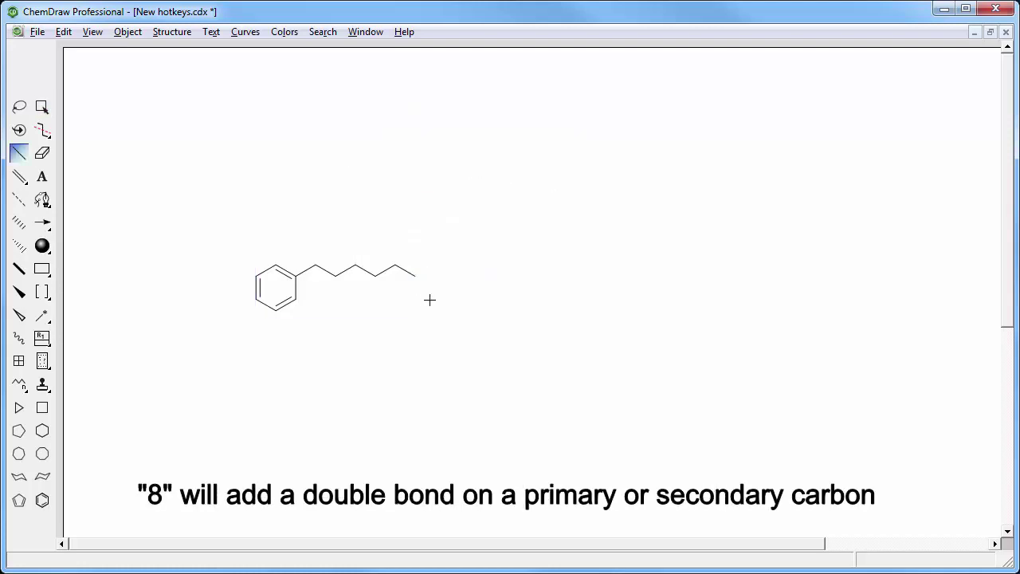
Add a terminal double bond to the phenyl-substituted alkyl chain and exocyclic double bonds on its second and fourth carbons
key(8)
key(8)
key(8)
Draw a separate bond below and extend it with four alternating (E) double bonds, ending in two single bonds
click(341, 385)
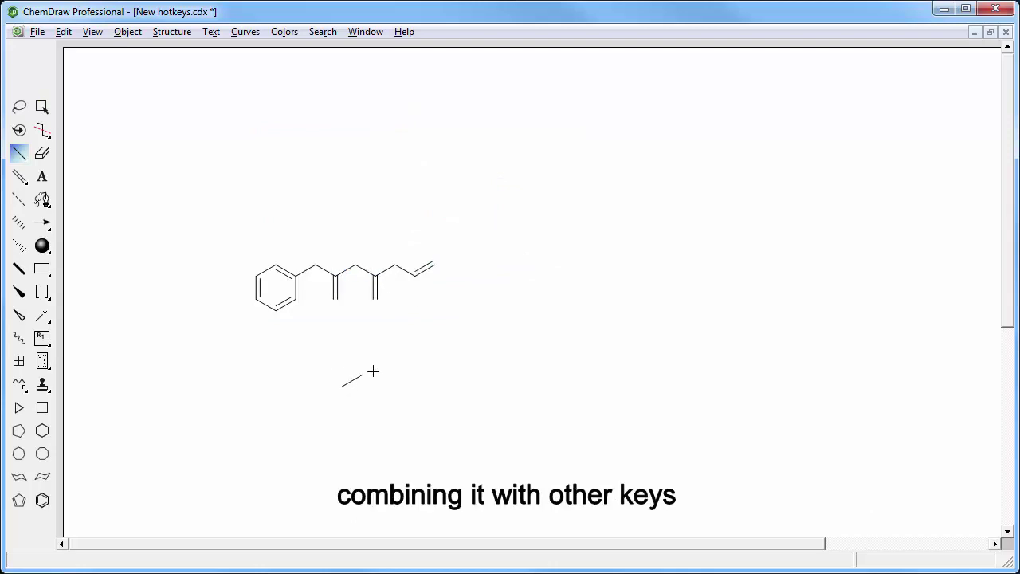
key(8)
key(1)
key(8)
key(1)
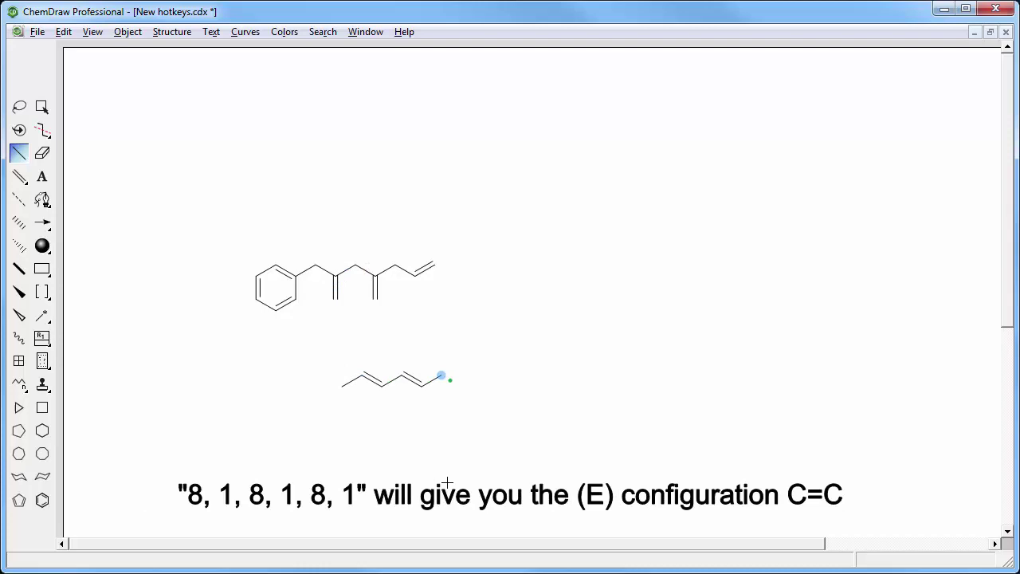
key(8)
key(1)
key(8)
key(1)
key(1)
Draw a horizontal bond below the (E) polyene and extend it into a chain of alternating (Z) double and single bonds
drag(310, 439, 379, 438)
key(8)
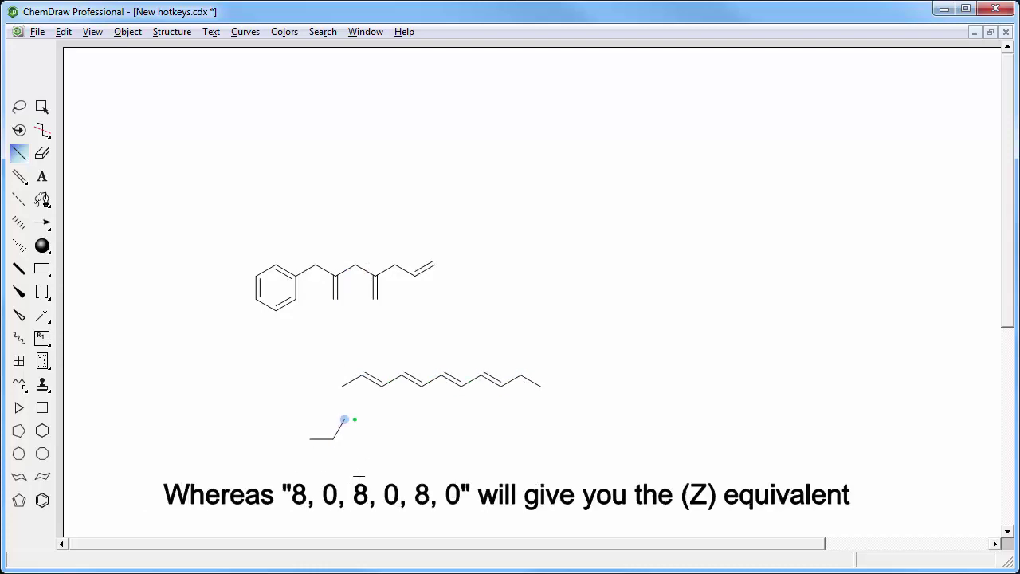
key(8)
key(0)
key(8)
key(0)
key(8)
key(0)
key(8)
key(0)
key(8)
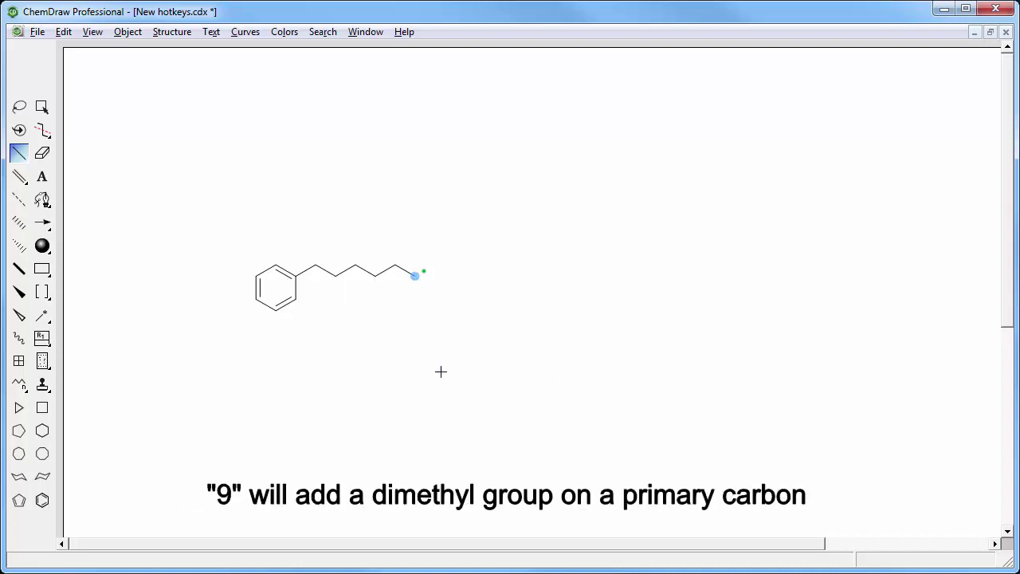
Add six successive dimethyl groups from the alkyl chain's end, and gem-dimethyl groups on its secondary carbons
key(9)
key(9)
key(9)
key(9)
key(9)
key(9)
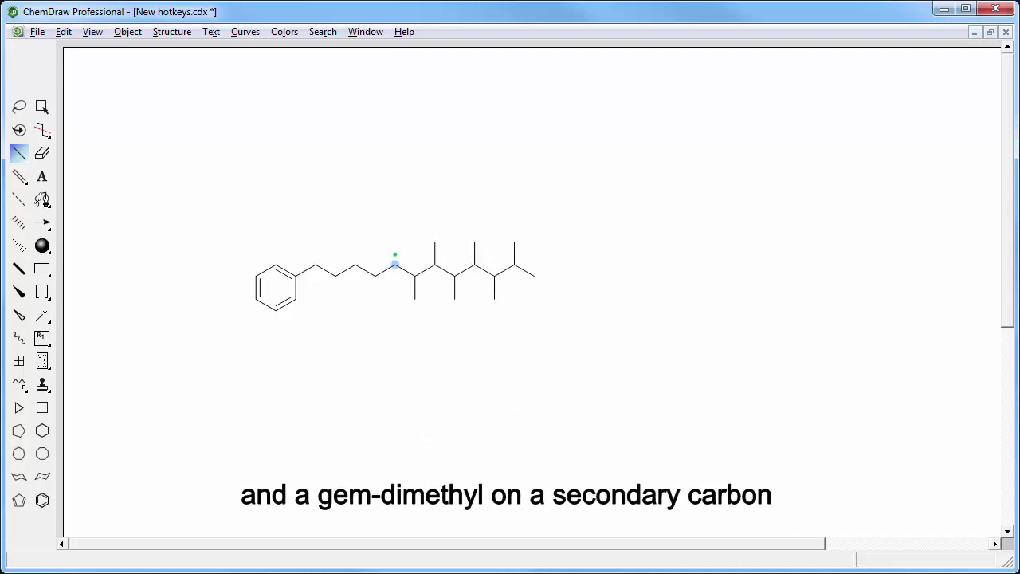
key(9)
key(9)
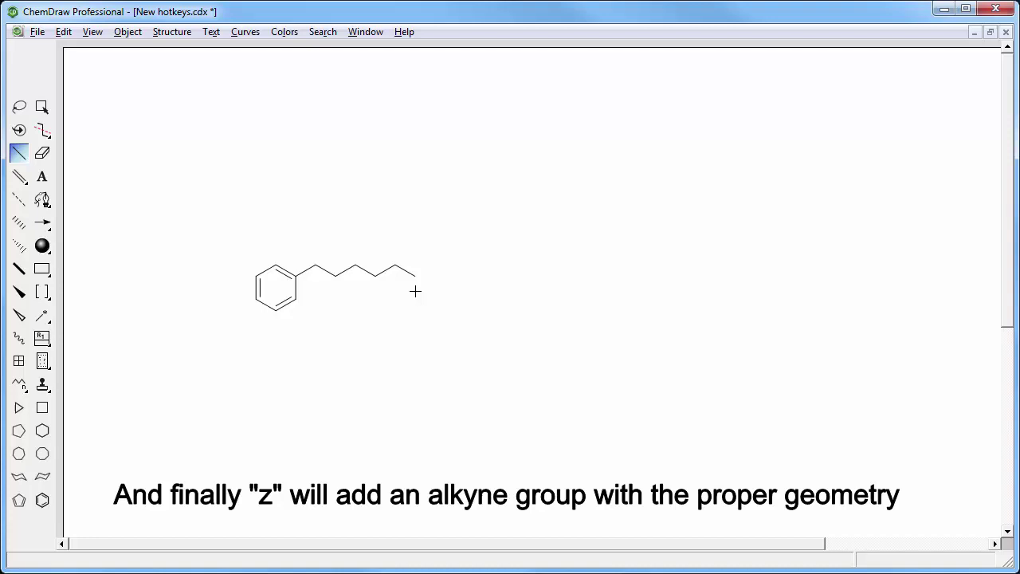
Add four consecutive alkynes at the alkyl chain's end and three consecutive alkynes on its fourth carbon
key(z)
key(z)
key(z)
key(z)
key(z)
key(z)
key(z)
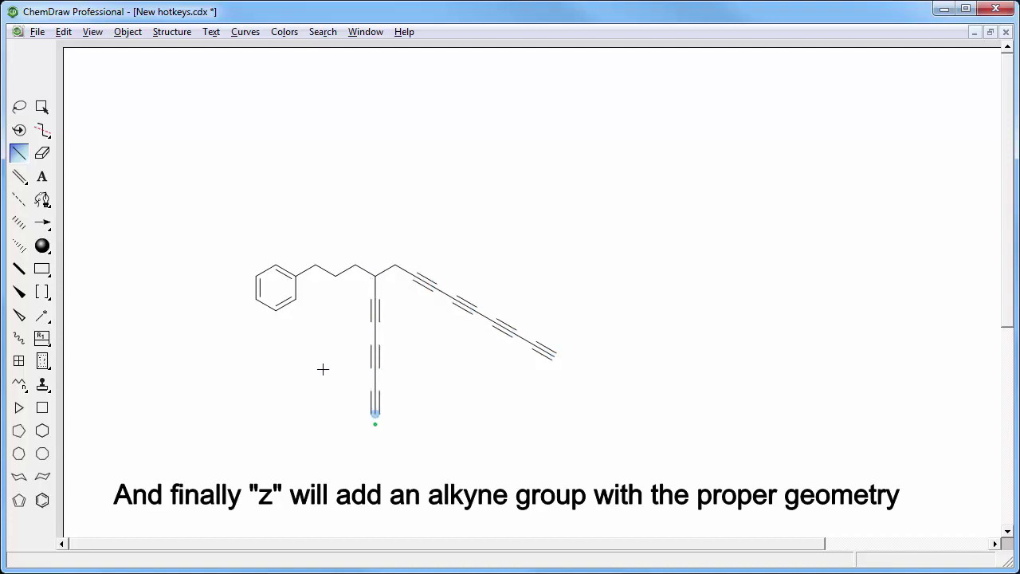
Draw a new horizontal bond below and extend it with three alternating phenyl and alkyne units
click(226, 475)
key(a)
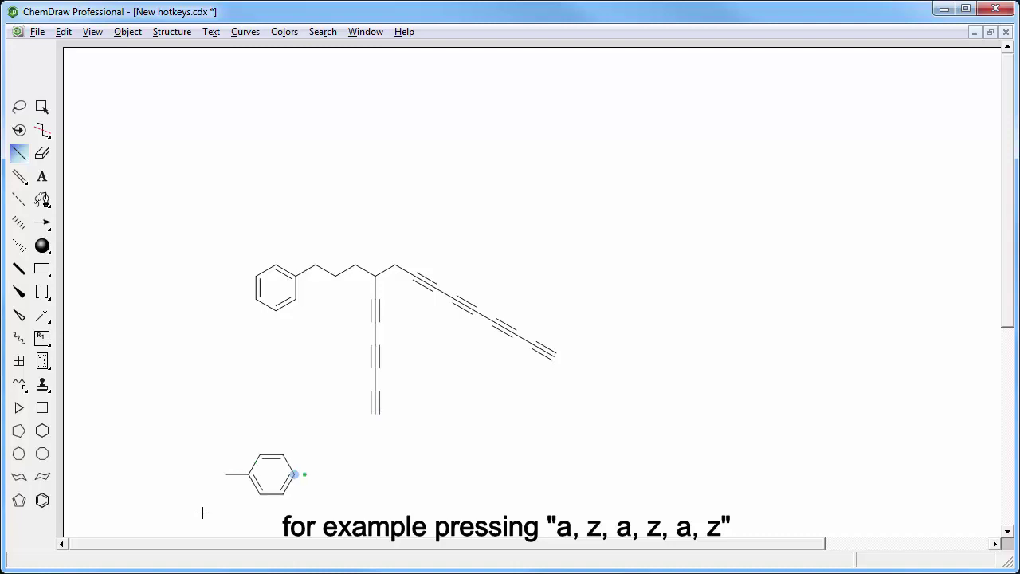
key(z)
key(a)
key(z)
key(a)
key(z)
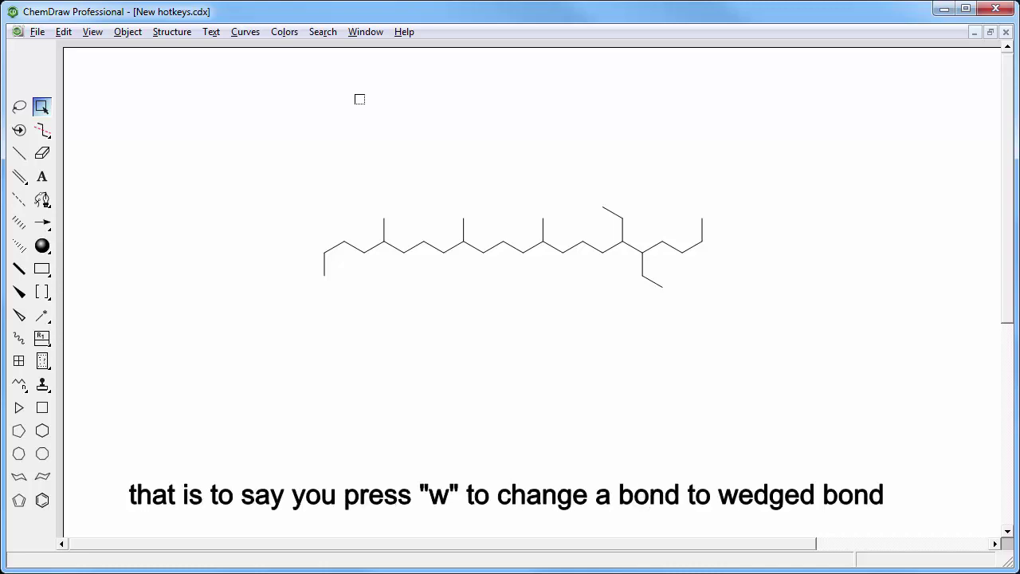
Change bonds along the branched chain to wedged, hashed wedged, bold, bold double, wavy, dashed and double types
key(w)
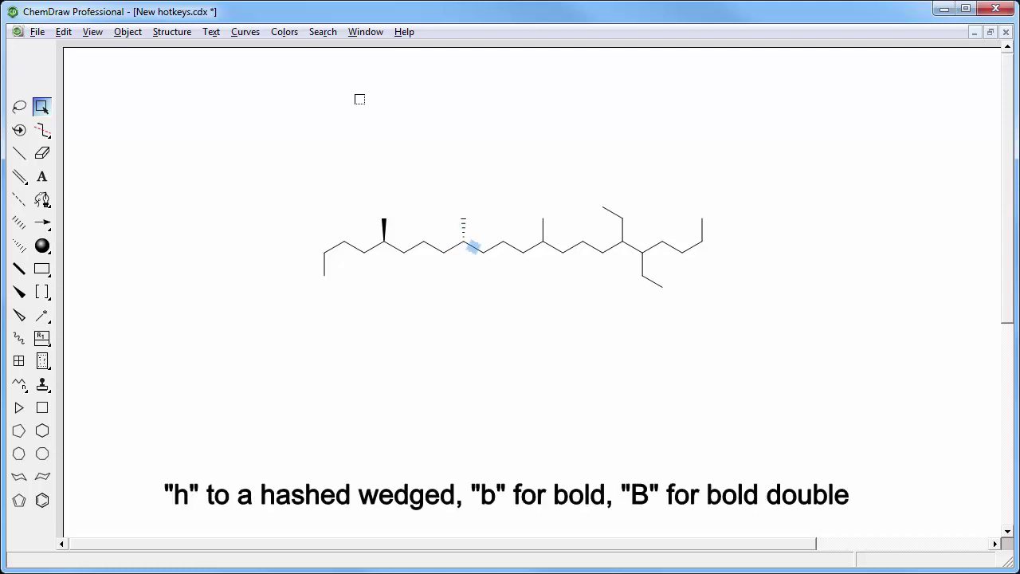
key(b)
key(shift+b)
key(y)
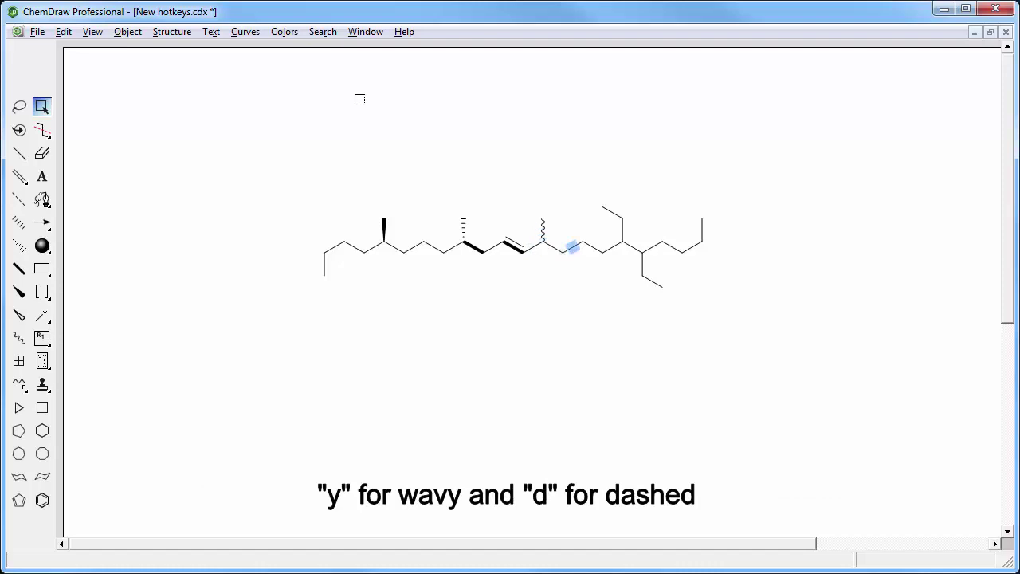
key(d)
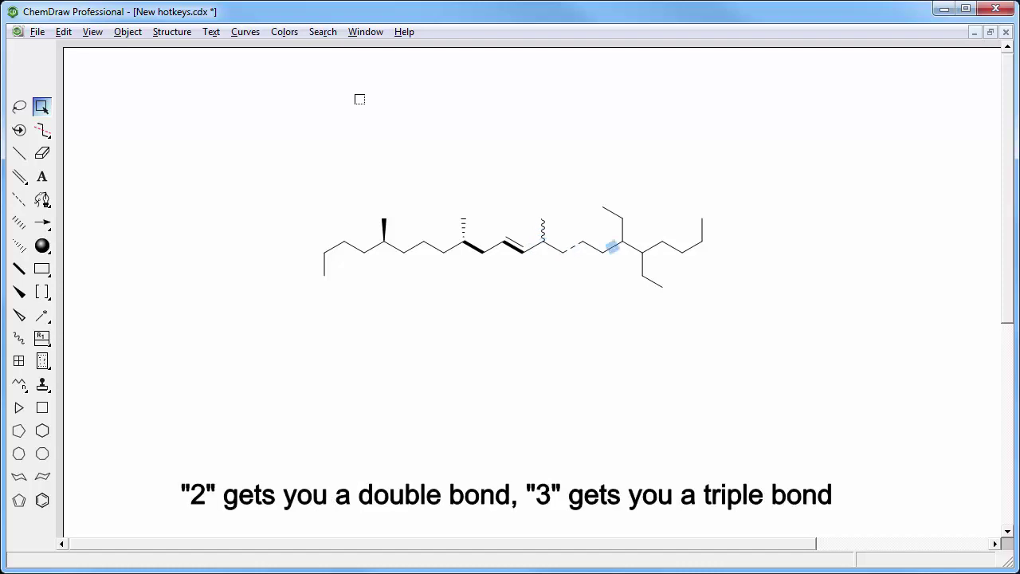
key(2)
Fuse cyclobutane and cyclopropane onto the two ethyl branches, and a series of five-, six-, seven- and eight-membered rings onto the chain's end bond
key(4)
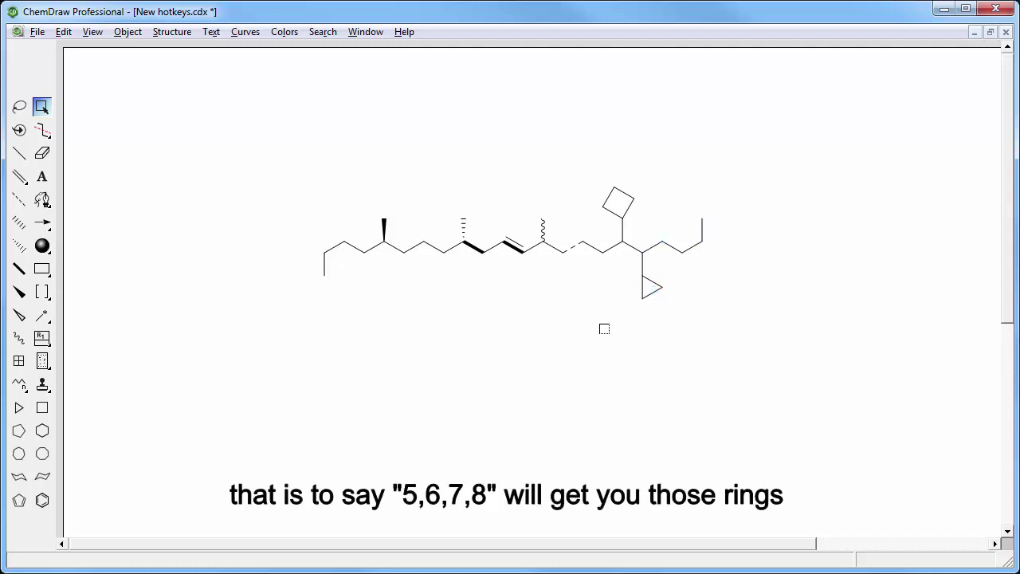
key(5)
key(6)
key(7)
key(8)
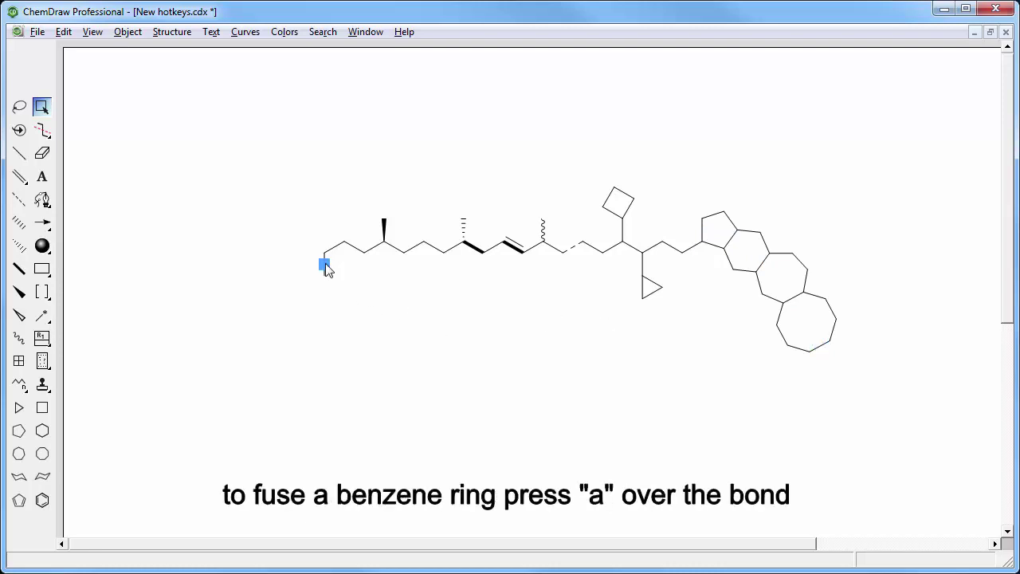
Fuse four benzene rings in a row onto the chain's other end bond and attach two linked phenyl rings to the last one
key(a)
key(a)
key(a)
key(a)
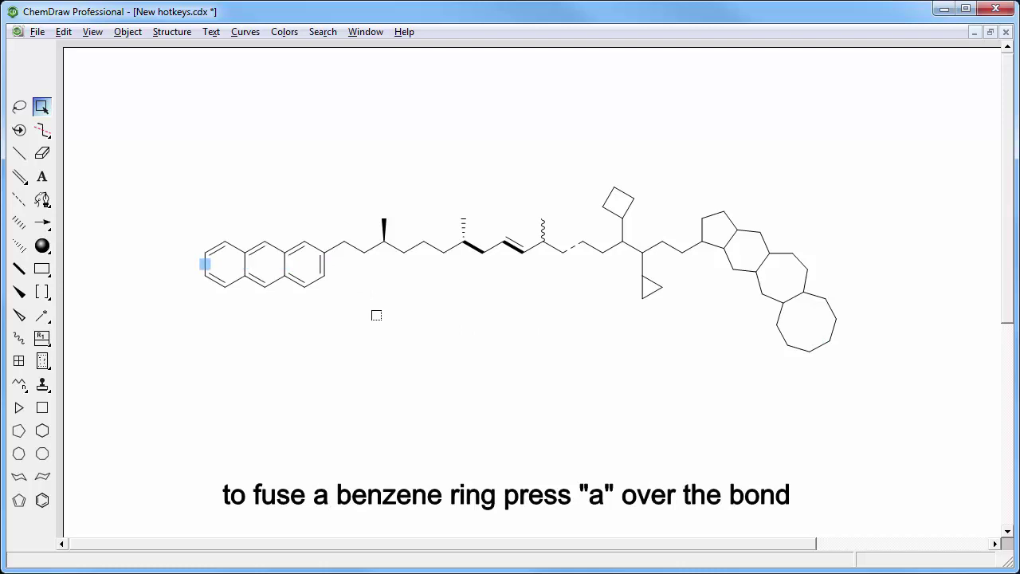
key(a)
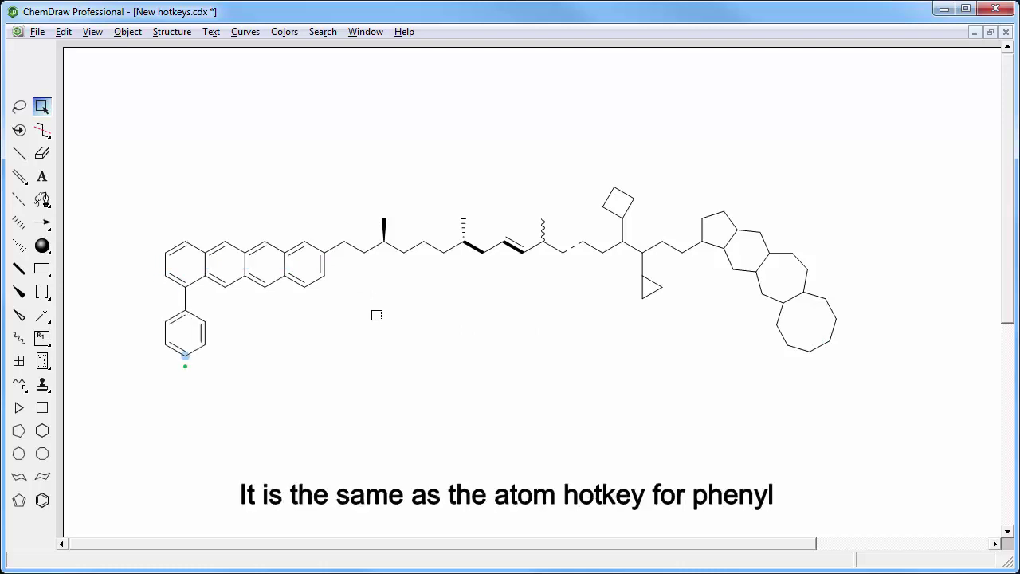
key(a)
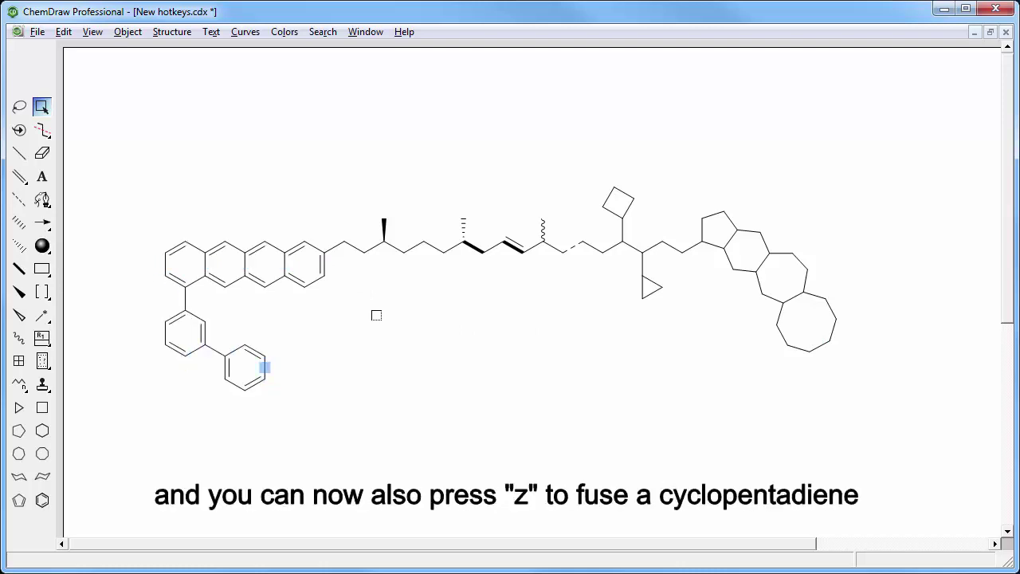
Fuse cyclopentadiene rings successively onto the outermost phenyl ring
key(z)
key(z)
key(z)
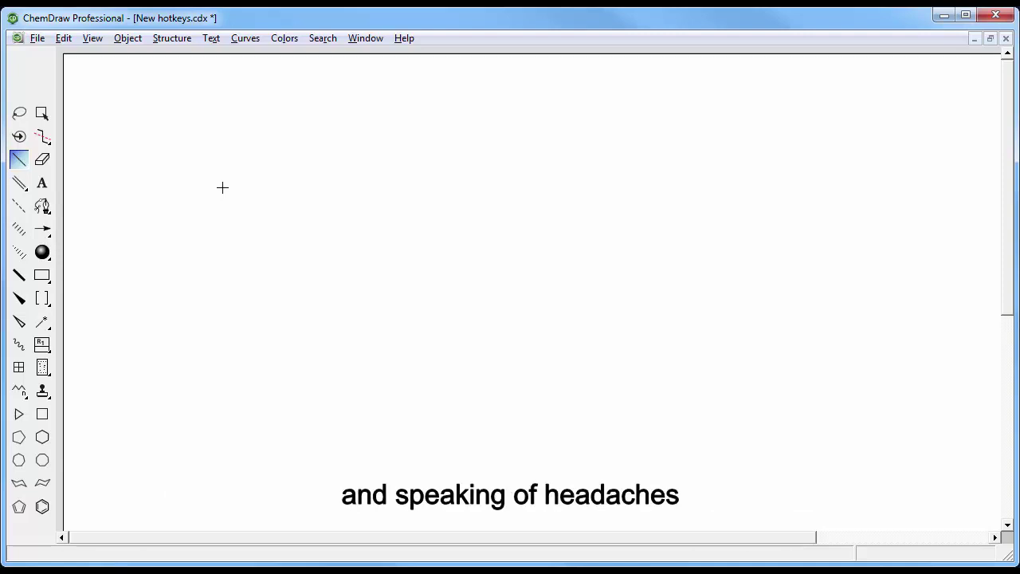
Draw paracetamol from a new bond by adding the amide carbonyl, nitrogen, para-substituted benzene ring and hydroxyl group
click(222, 184)
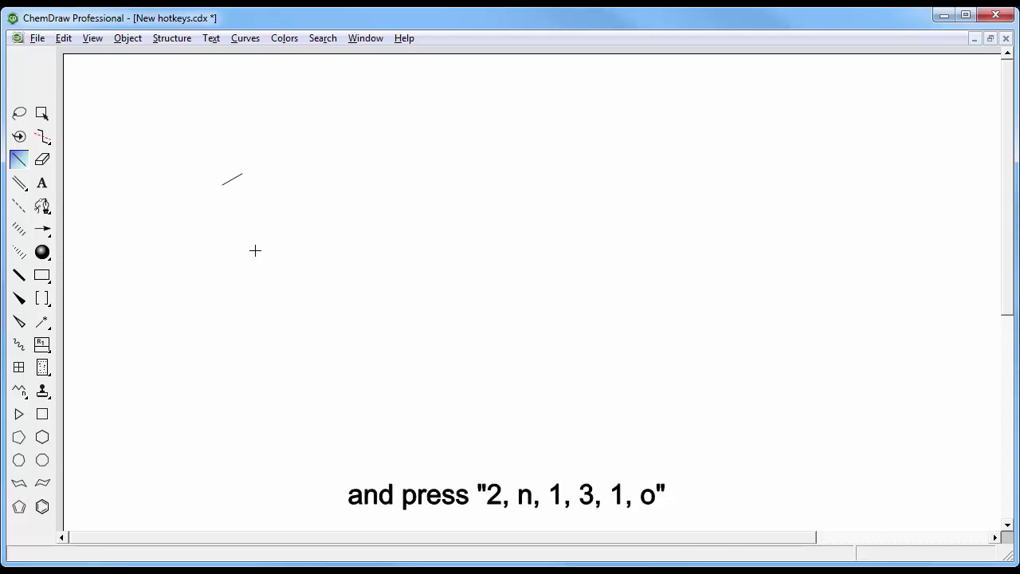
key(2)
key(n)
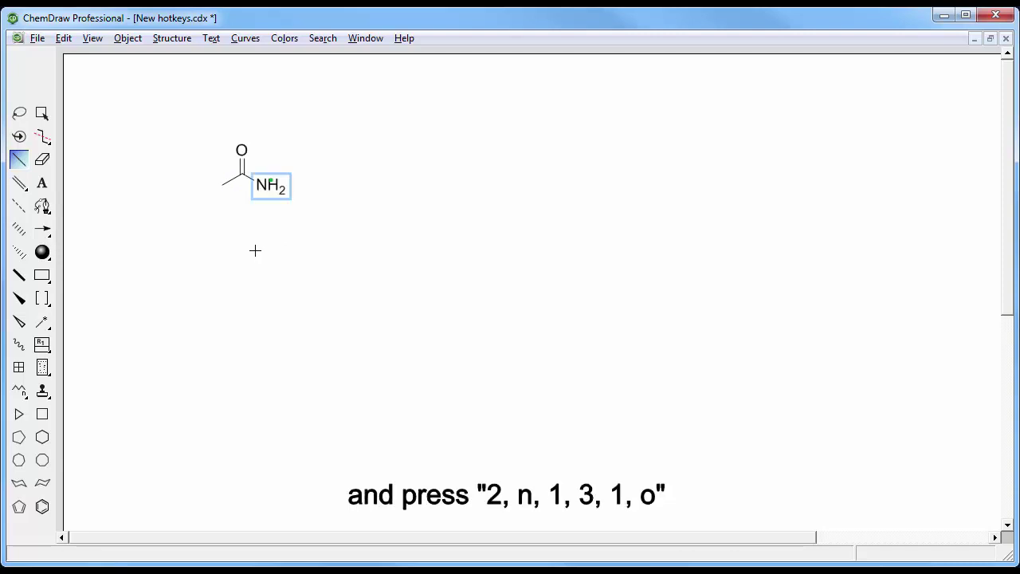
key(1)
key(3)
key(1)
key(o)
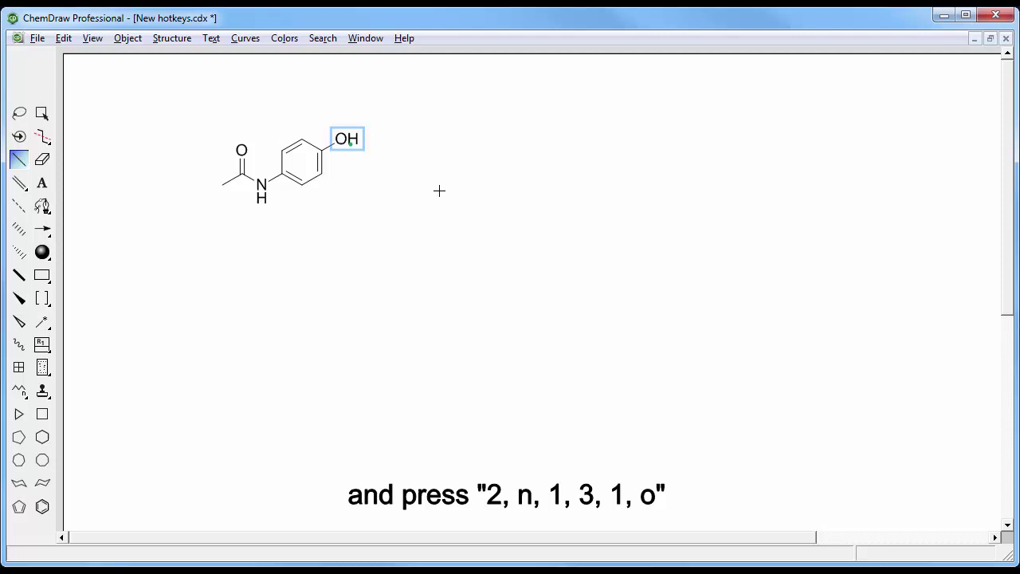
Draw a second paracetamol beside the first, using the alternative hotkeys for the nitrogen and hydroxyl groups
click(438, 190)
key(2)
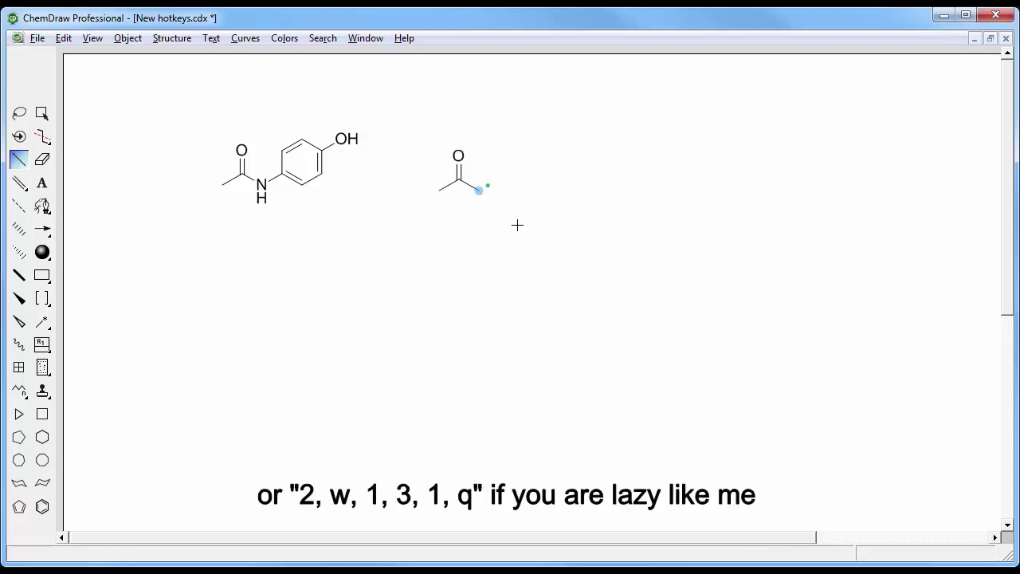
key(w)
key(1)
key(3)
key(1)
key(q)
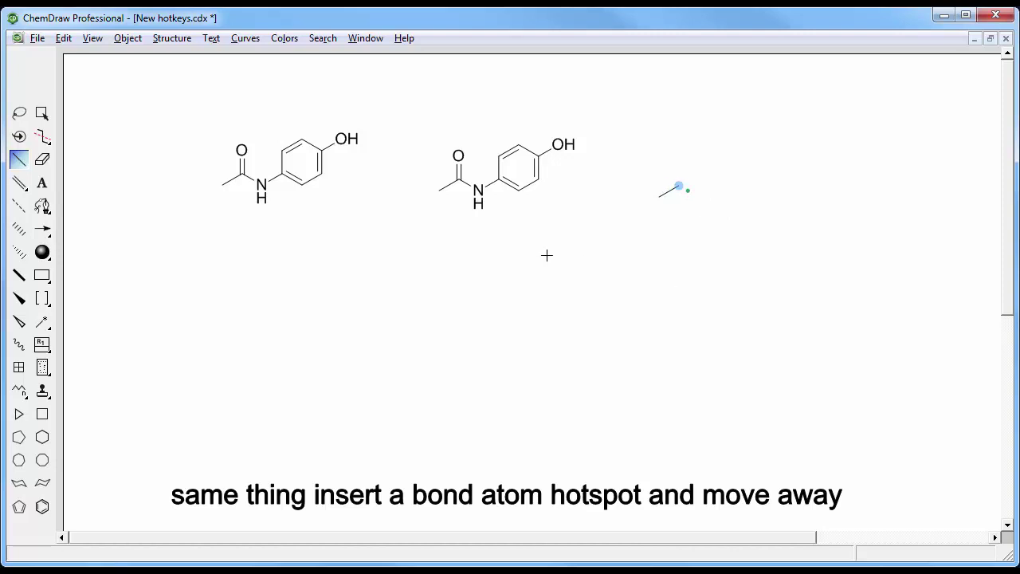
Build aspirin from the new bond with an acetyl ester, a benzene ring and an ortho carboxylic acid
key(2)
key(o)
key(o)
key(0)
key(3)
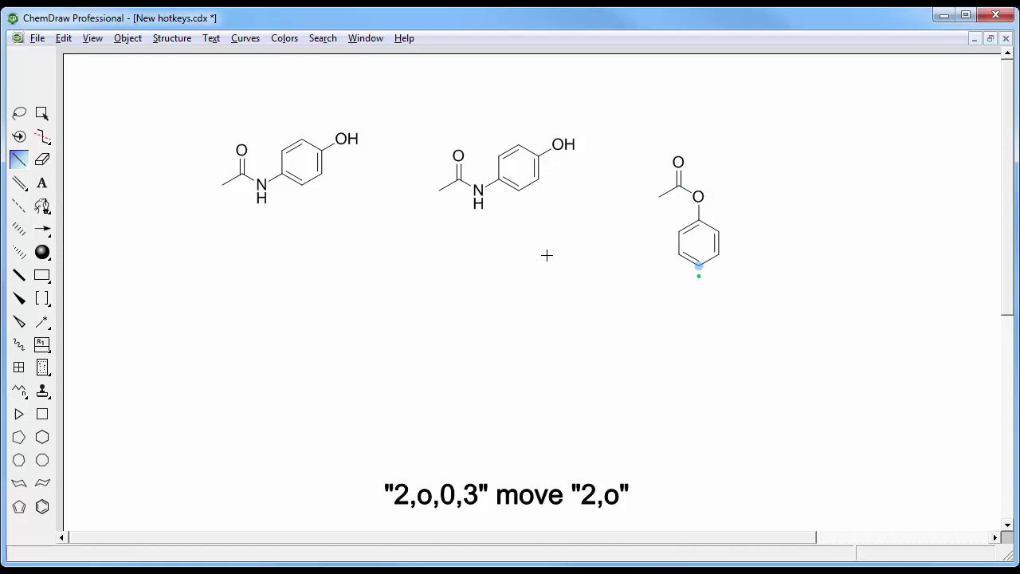
key(2)
key(o)
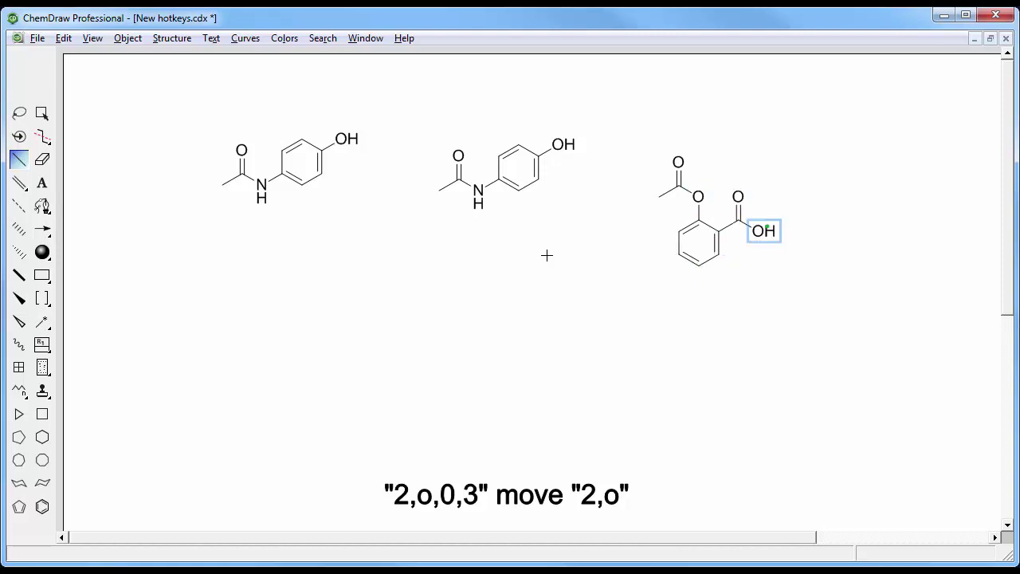
Move the aspirin structure up next to the second paracetamol and return to the single bond tool
key(space)
drag(717, 218, 663, 161)
click(689, 274)
key(x)
Draw ibuprofen below aspirin from a new bond, with an isobutyl group, para-substituted benzene ring, methyl branch and carboxylic acid
click(579, 312)
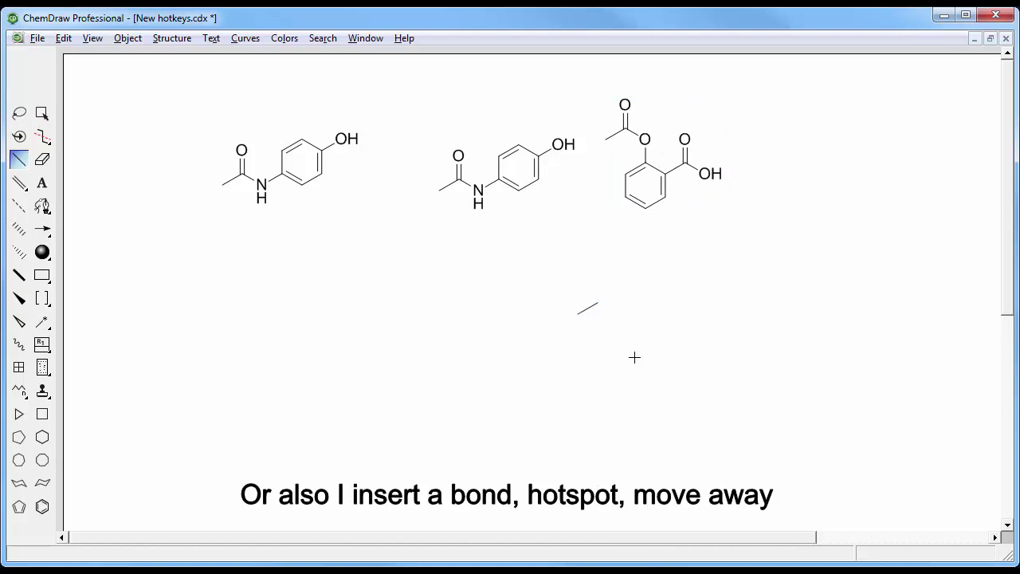
key(9)
key(1)
key(3)
key(9)
key(2)
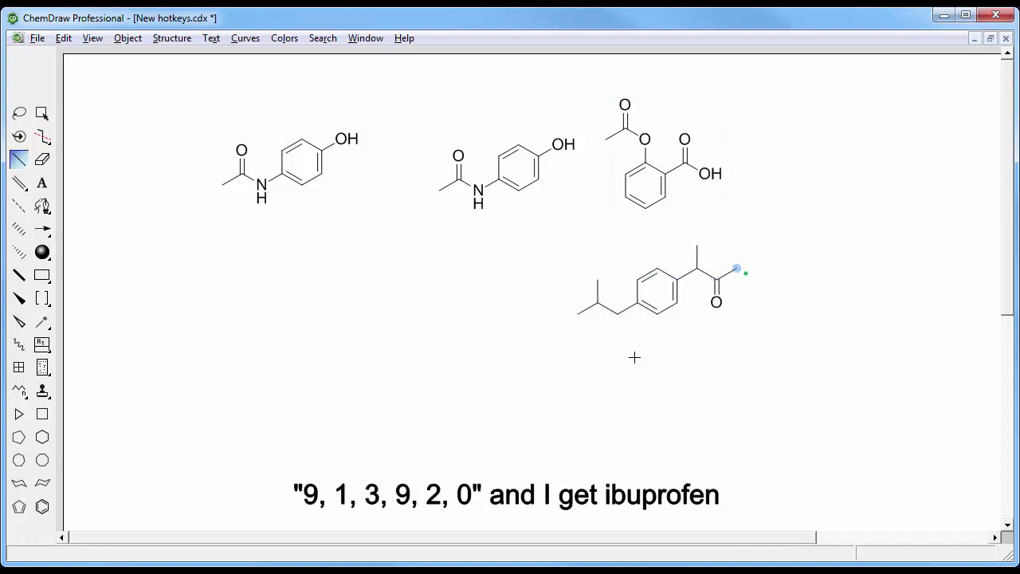
key(0)
Move the ibuprofen structure into the upper row beside aspirin
key(ctrl+e)
drag(695, 303, 898, 172)
click(717, 292)
key(ctrl+e)
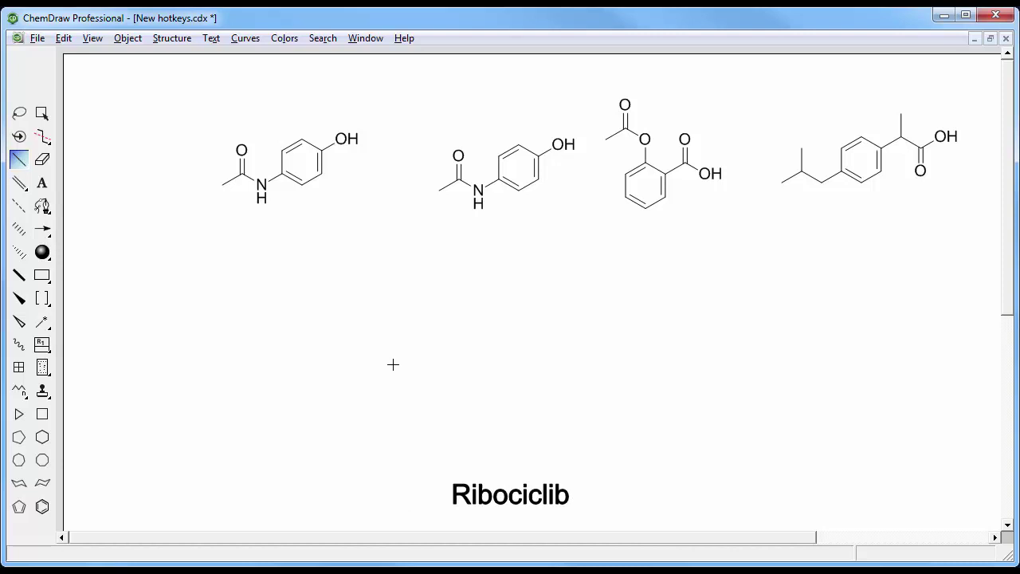
Draw a piperazine ring from the new vertical bond, with the two nitrogens at opposite corners
key(n)
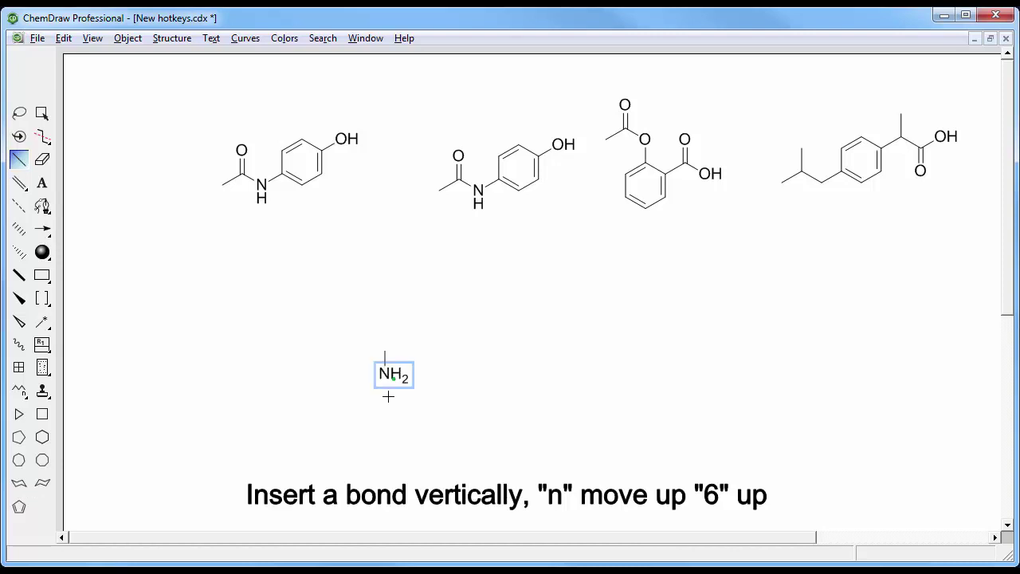
key(Up)
key(6)
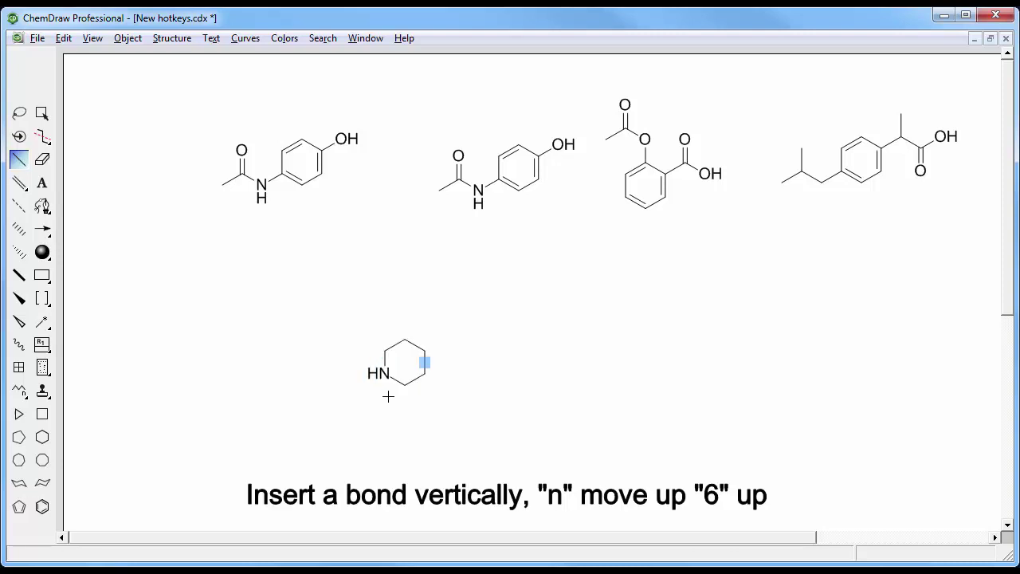
key(n)
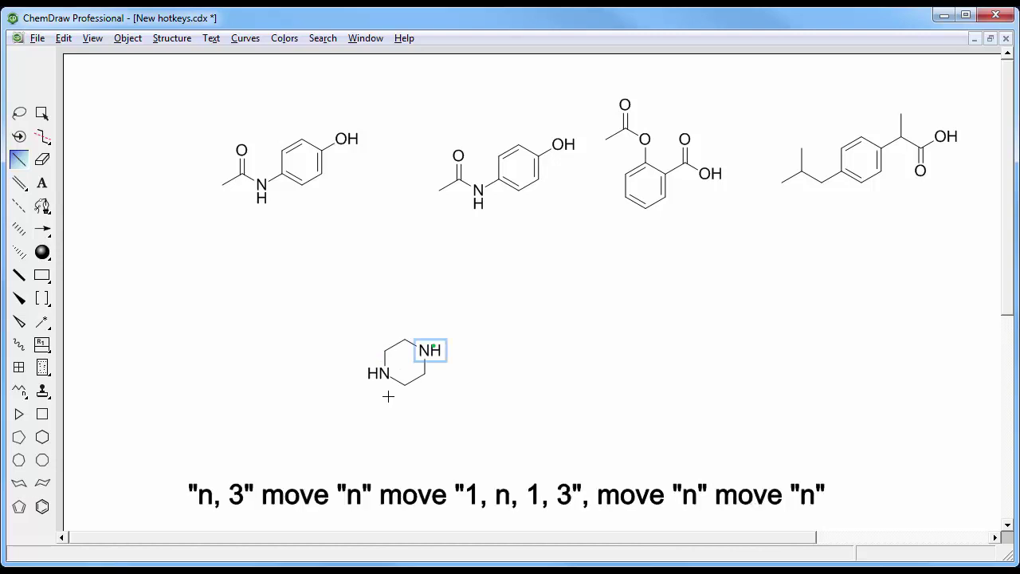
Attach a pyridine ring to the upper piperazine nitrogen and link a phenyl ring to it through an NH
key(3)
key(Up)
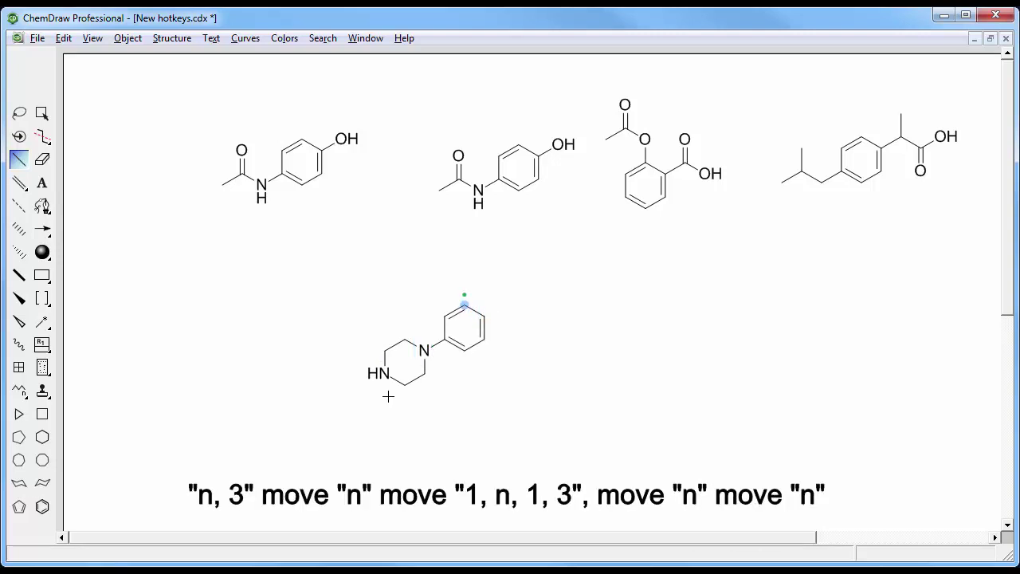
key(n)
key(Right)
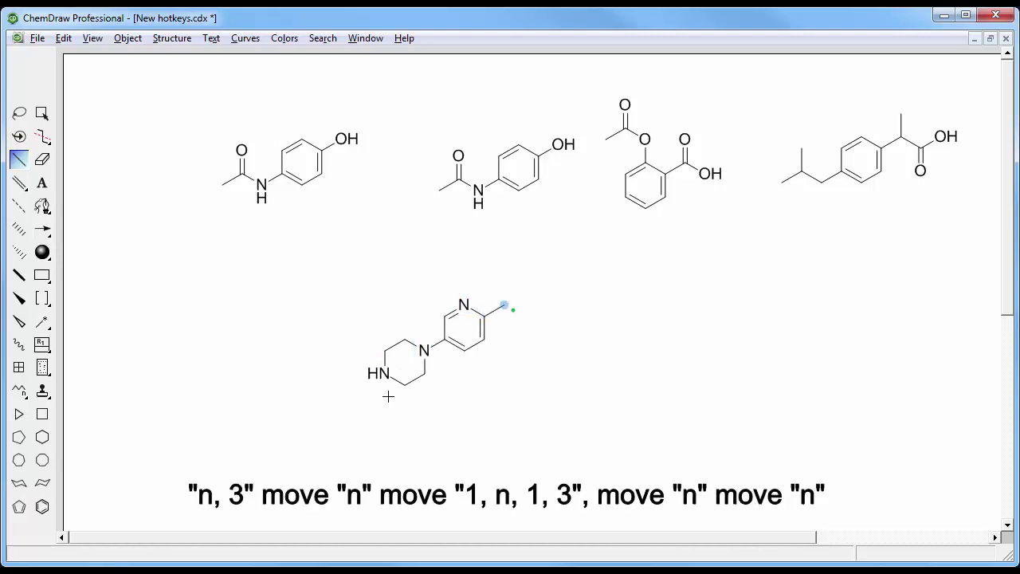
key(n)
key(a)
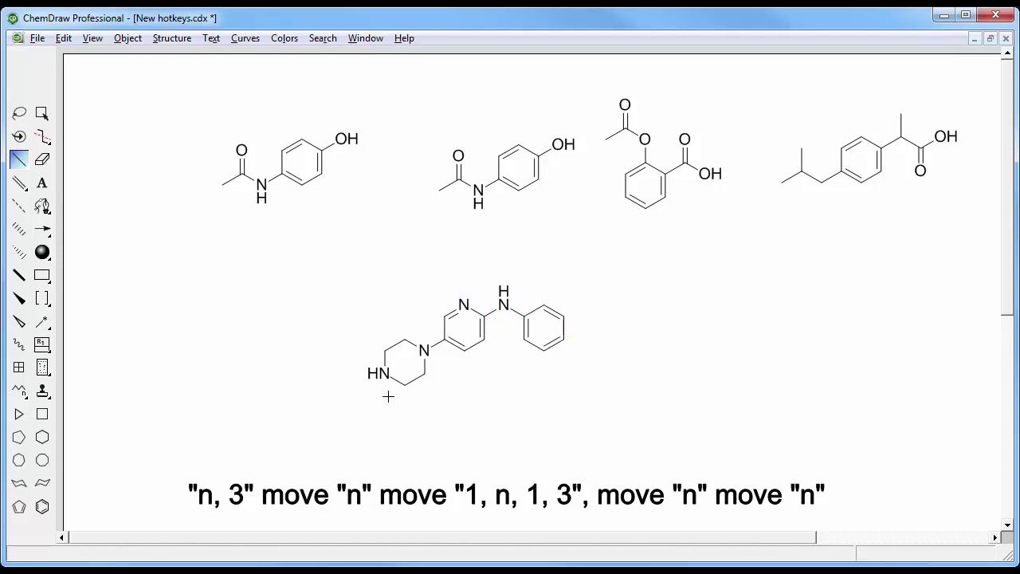
Turn the phenyl ring into a pyrimidine with two nitrogens beside the NH and fuse a five-membered ring to its far side
key(Right)
key(n)
key(Down)
key(n)
key(5)
key(Down)
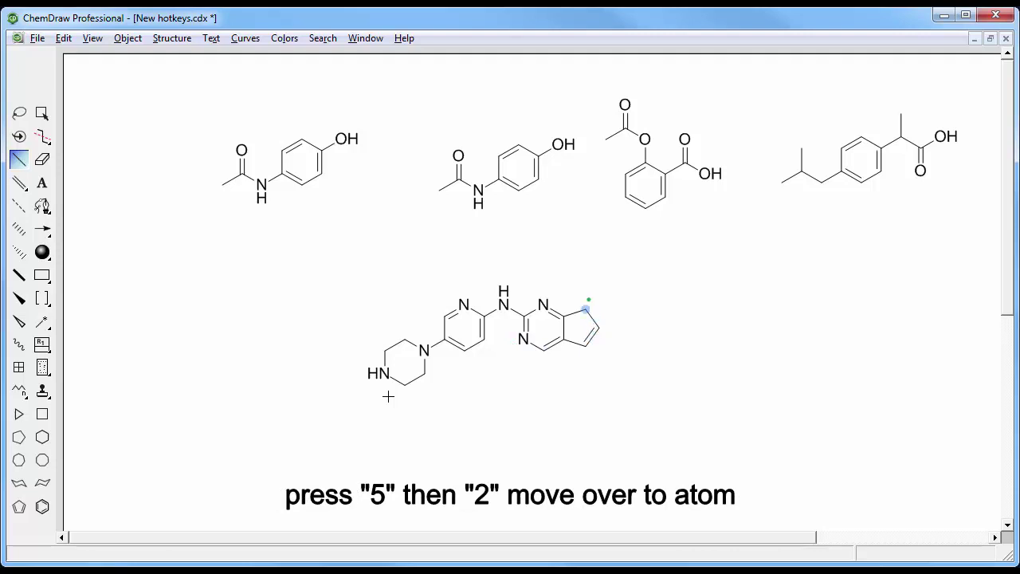
Make the fused ring's upper atom a nitrogen and attach a cyclopentyl group to it
key(n)
key(1)
key(7)
Add an N,N-dimethyl amide to the ring carbon next to the cyclopentyl-bearing nitrogen to complete ribociclib
key(Down)
key(Down)
key(Down)
key(Down)
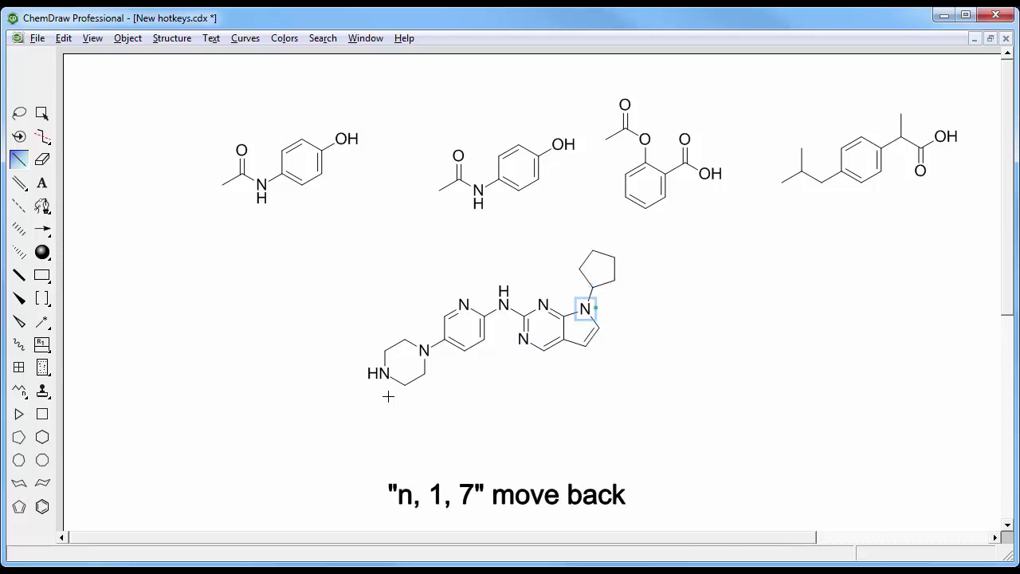
key(2)
key(n)
key(9)
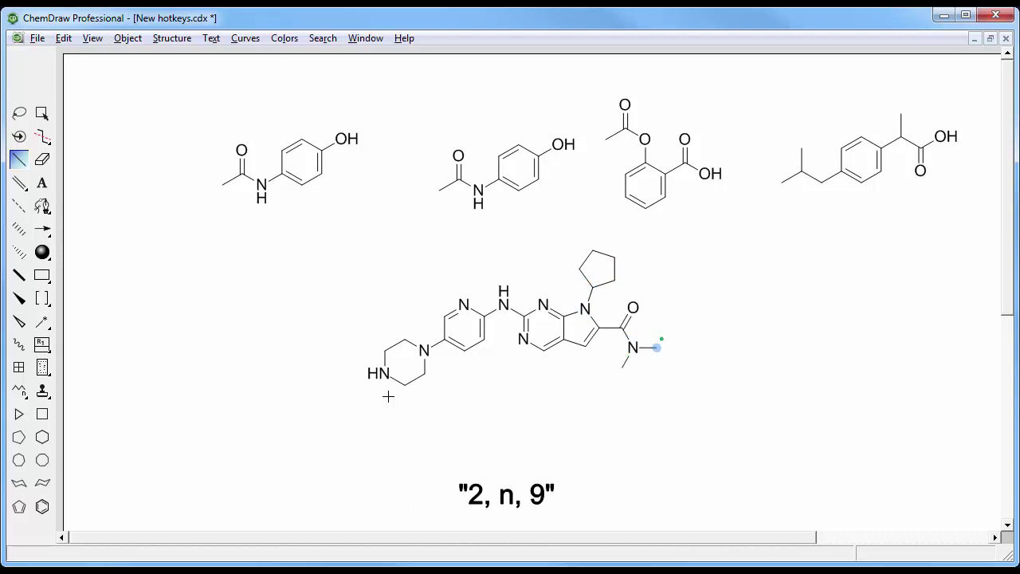
Move ribociclib to the left and duplicate it with reaction arrows going right, down and left, plus one rightward past the page edge
key(ctrl+alt+Tab)
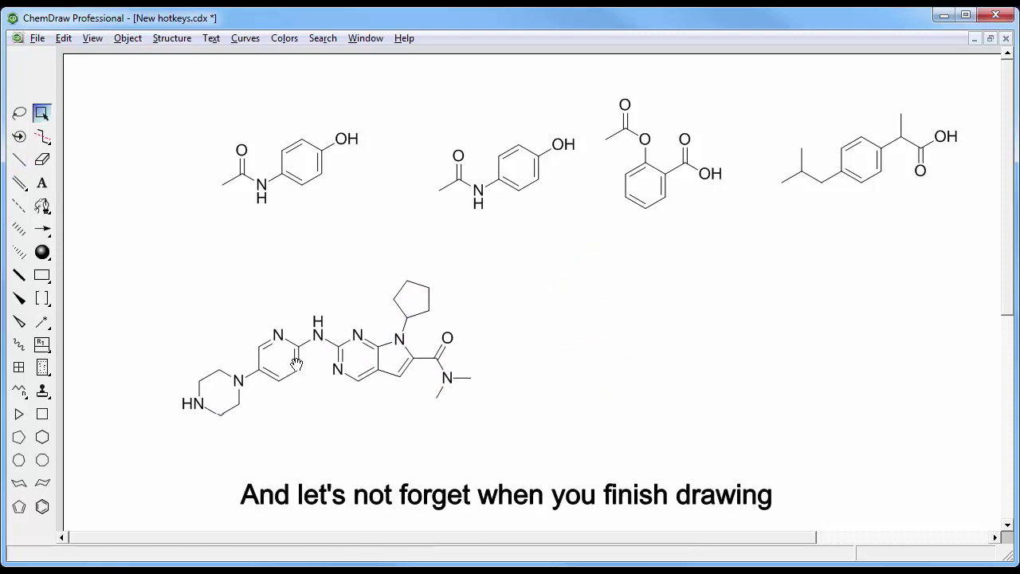
drag(297, 364, 295, 363)
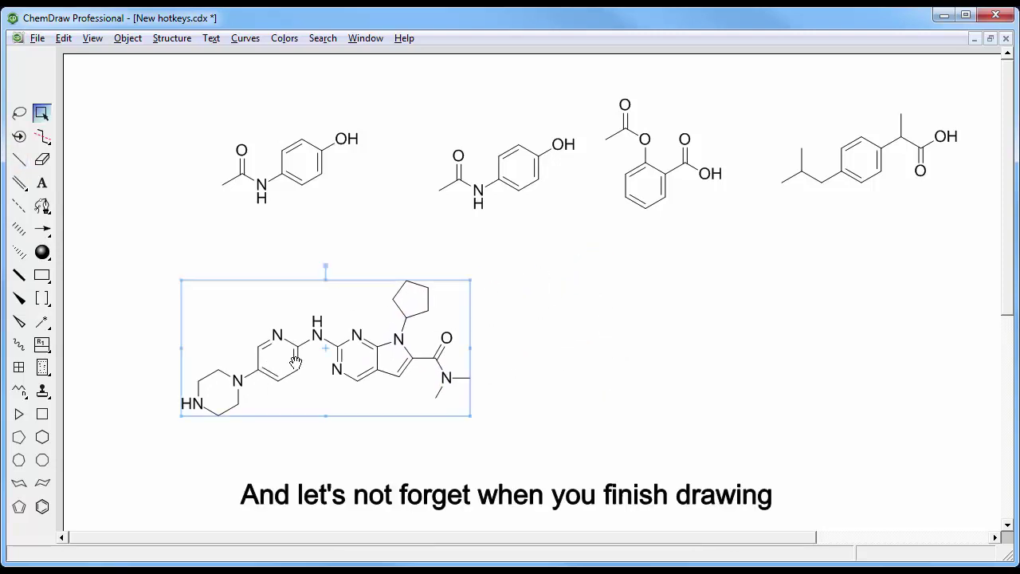
key(F8)
key(ctrl+Right)
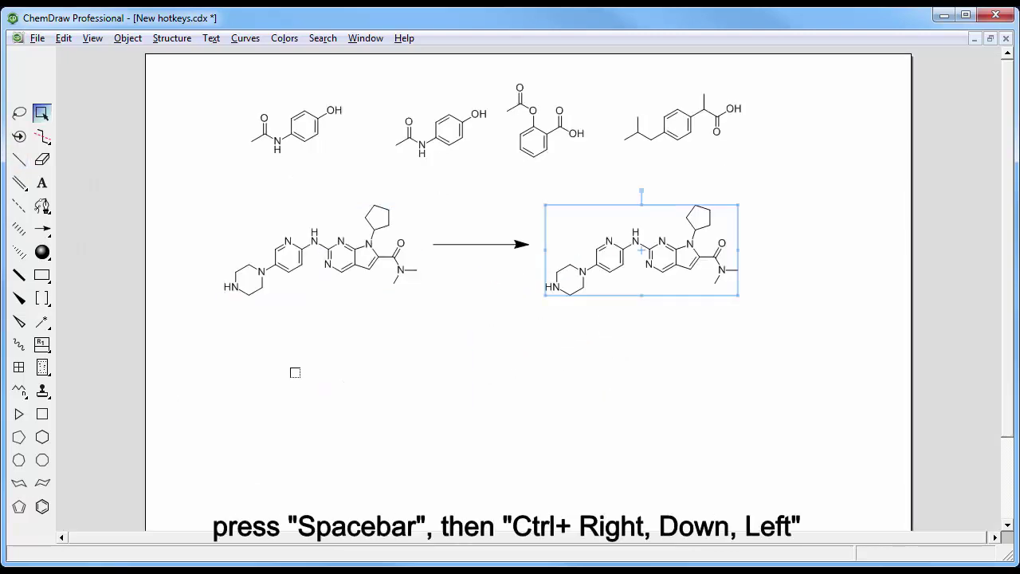
key(ctrl+Down)
key(ctrl+Left)
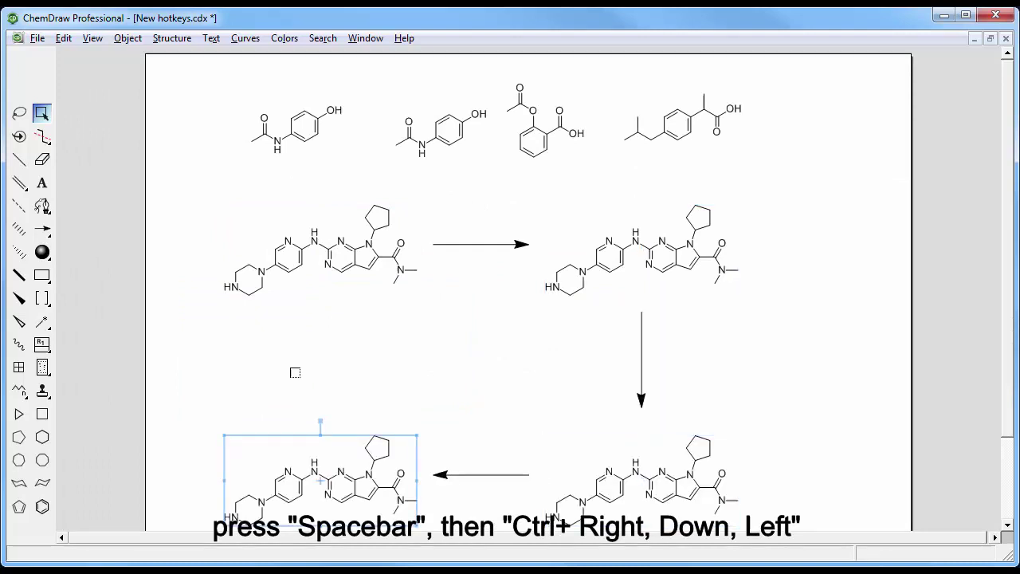
double_click(606, 498)
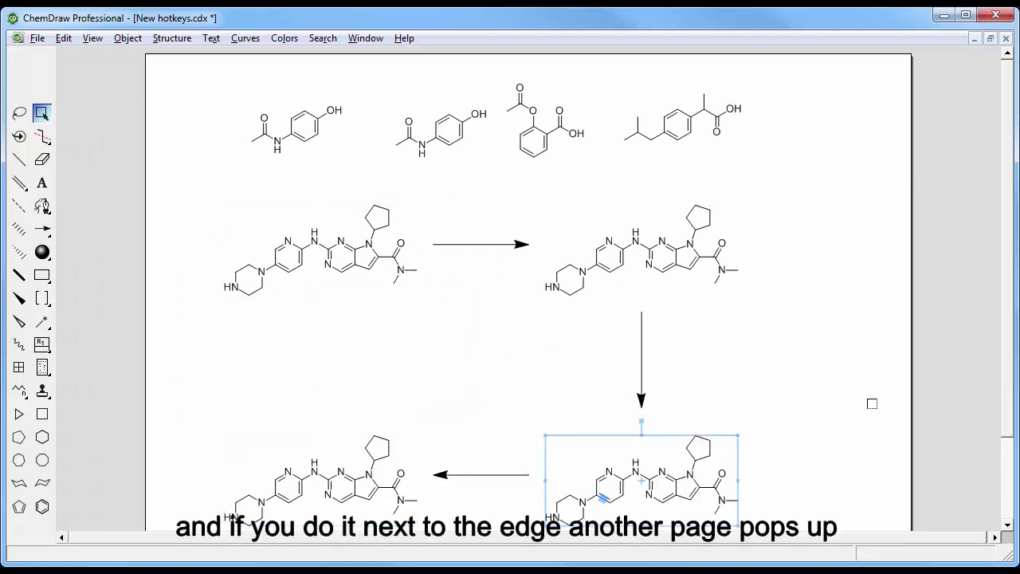
key(ctrl+Right)
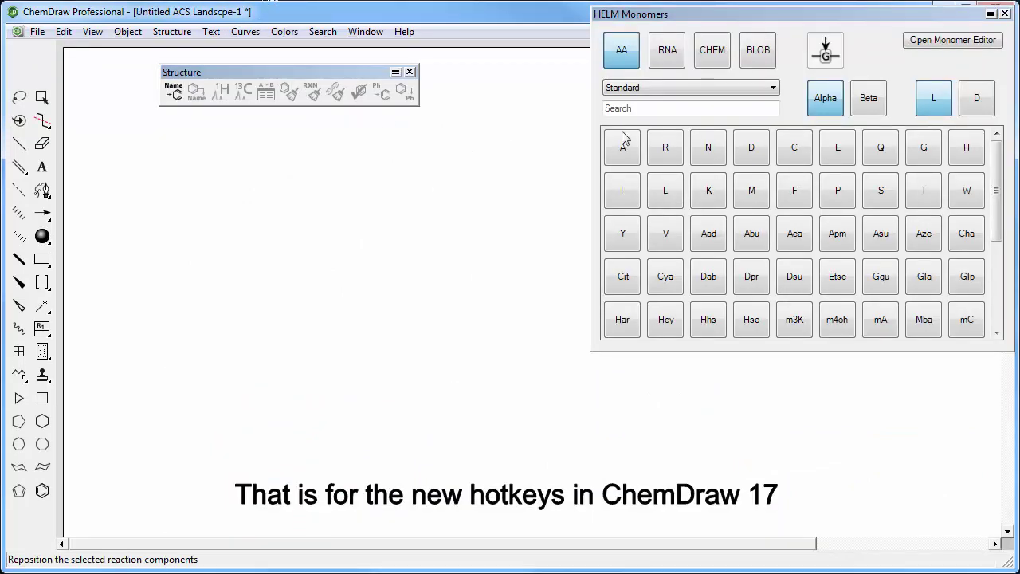
Build the peptide A-R-Aad-Dpr-Hhs on the blank page from the standard HELM amino acid monomers
click(666, 148)
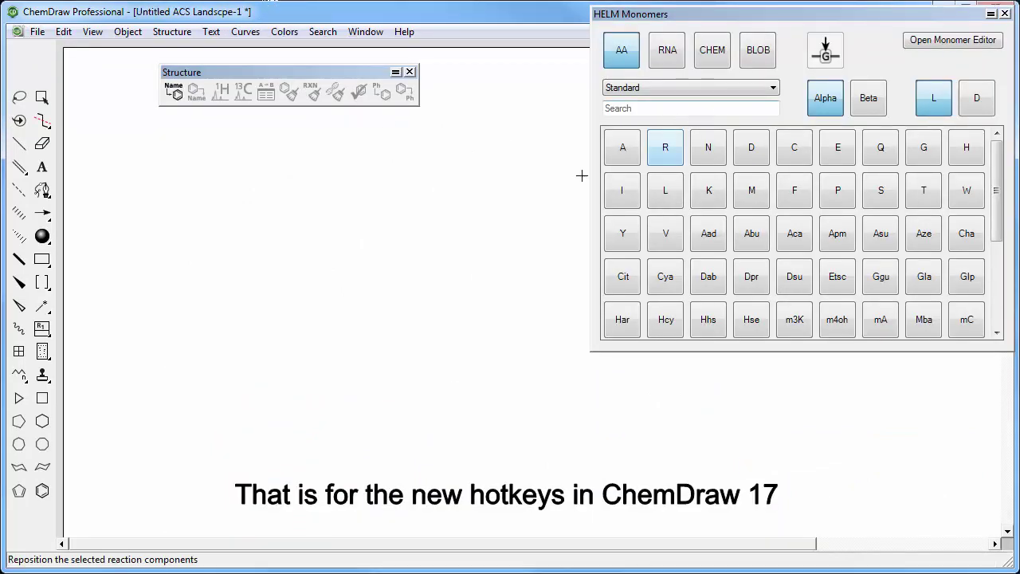
click(132, 249)
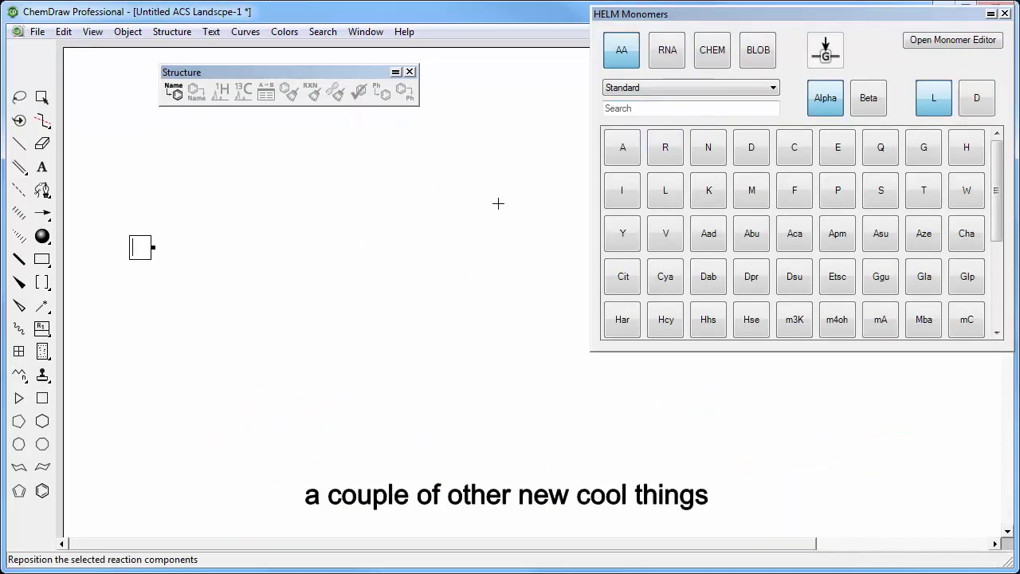
click(623, 150)
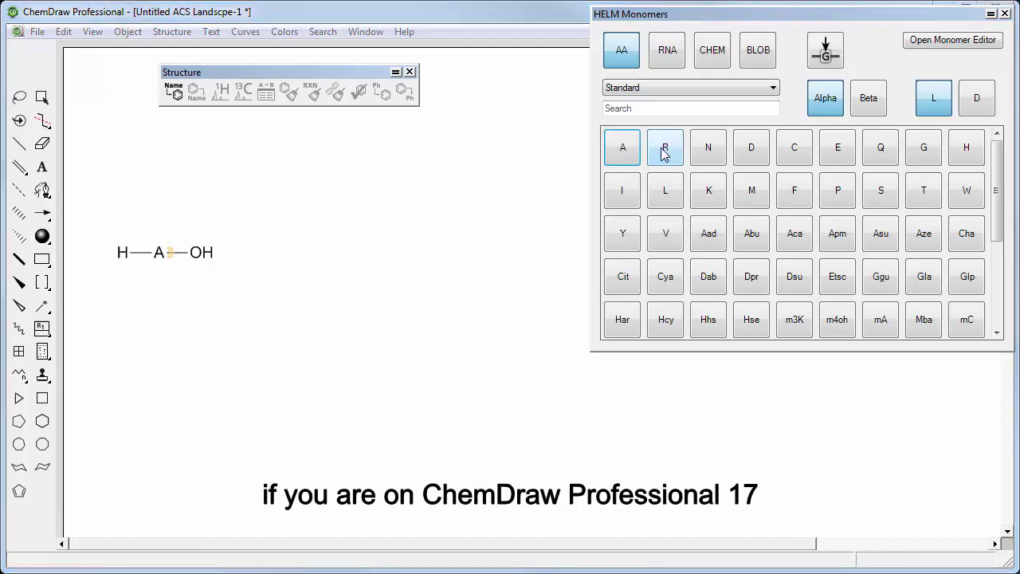
click(663, 150)
click(707, 240)
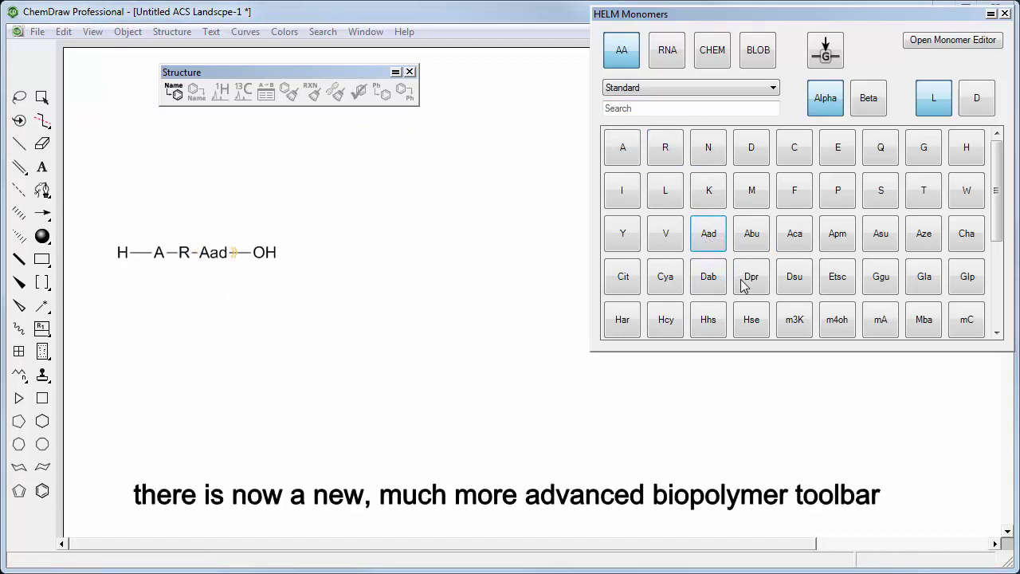
click(751, 287)
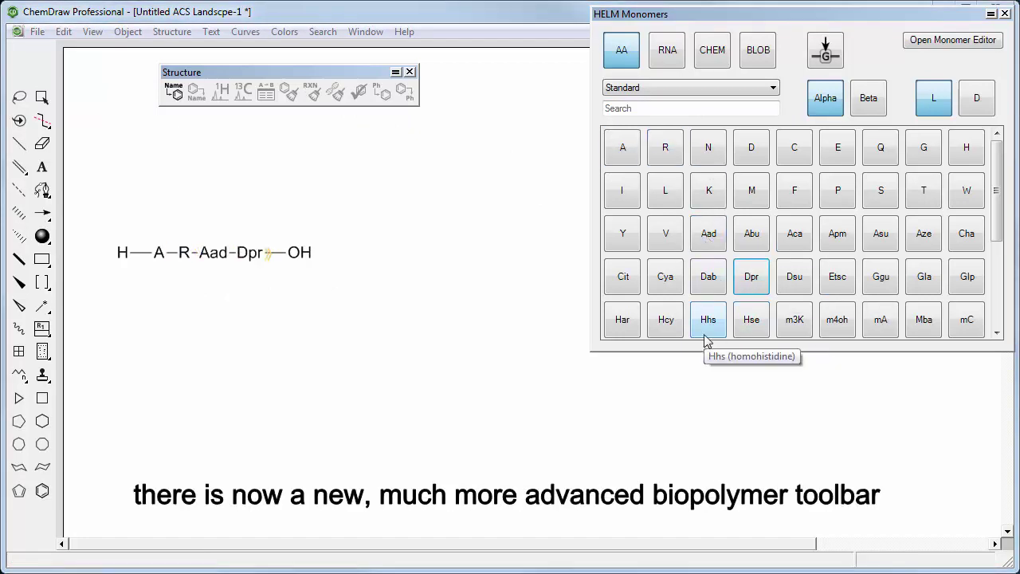
click(706, 328)
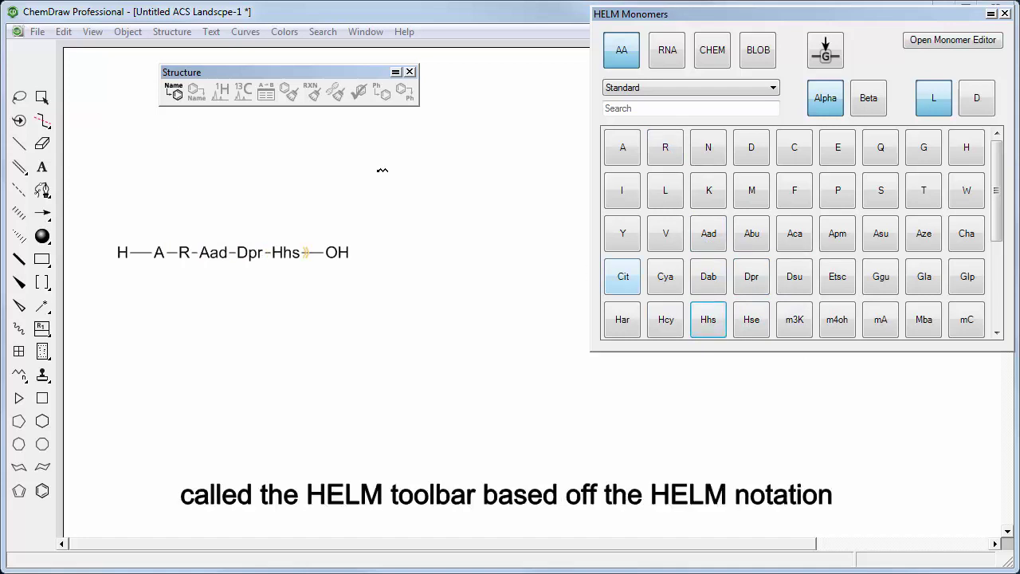
Expand the whole peptide into its full atomic structure and contract it back to monomer labels
key(ctrl+a)
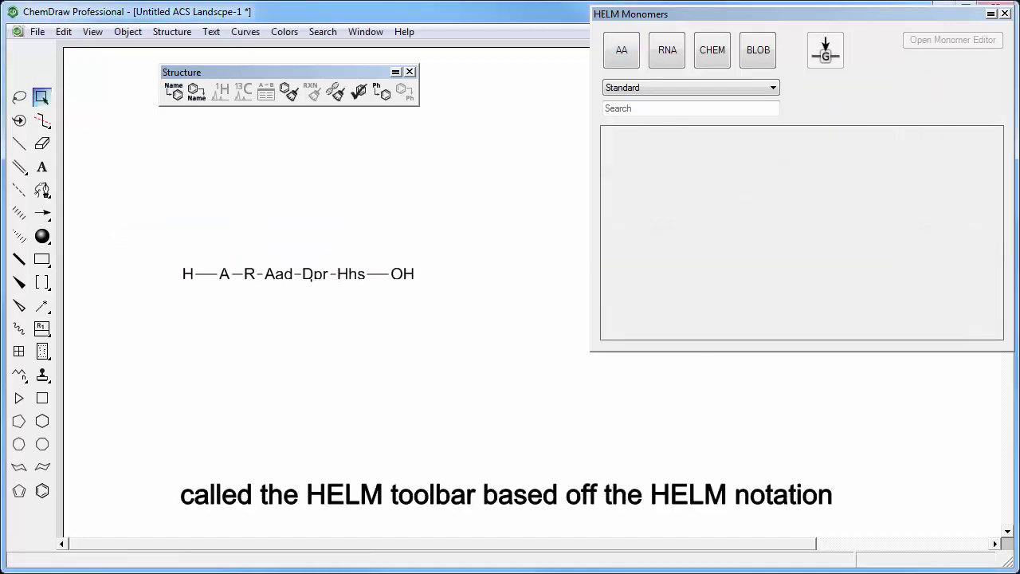
key(ctrl+a)
click(383, 92)
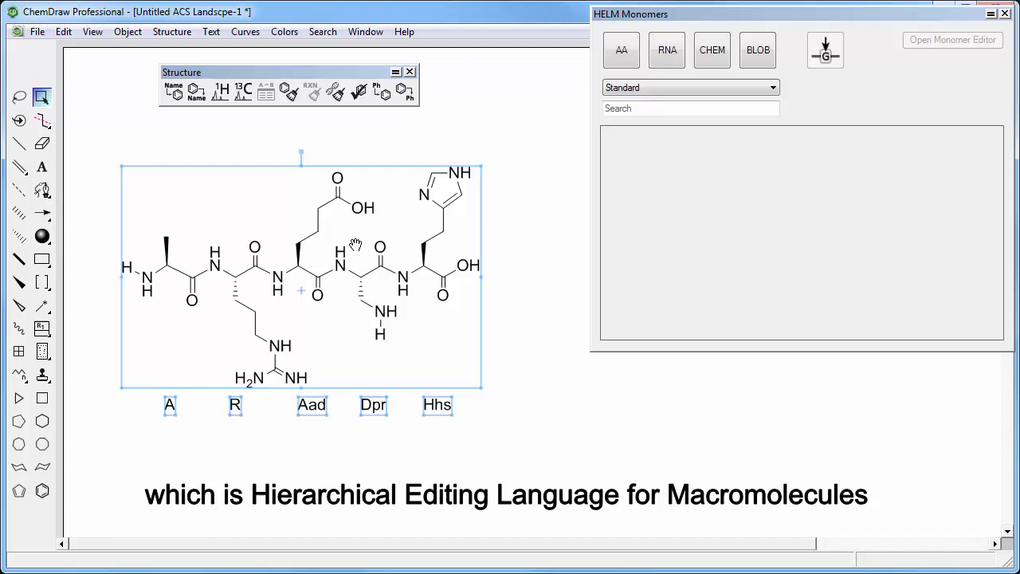
key(ctrl+a)
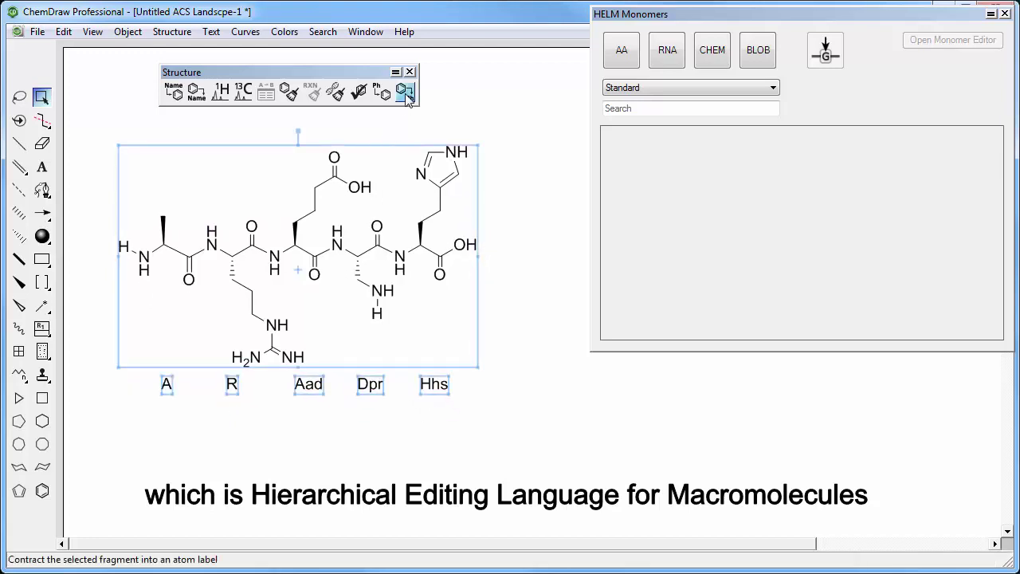
click(406, 92)
Open the monomer viewer, filter the peptide monomers by "ty" and close it again
click(670, 52)
click(924, 42)
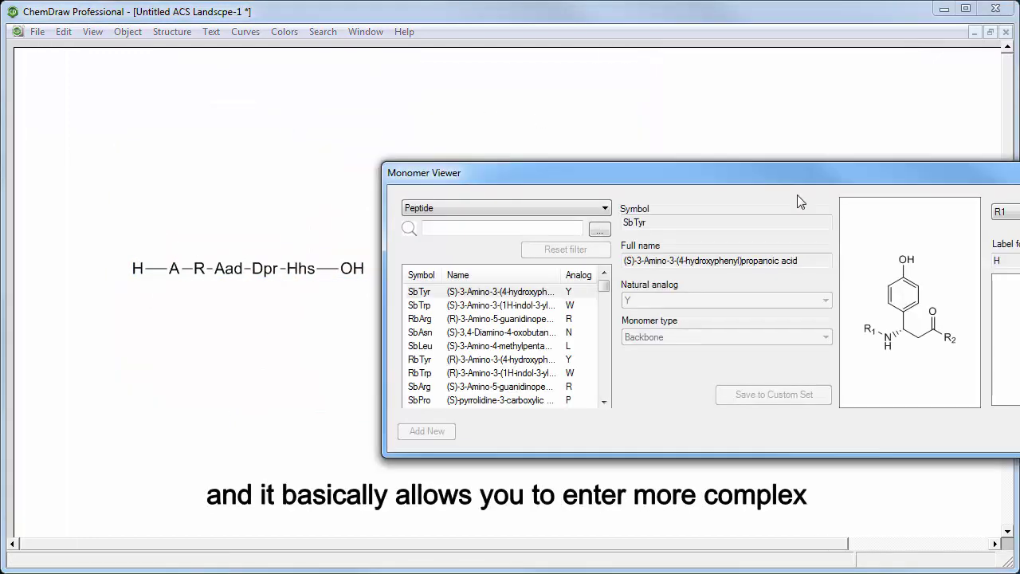
drag(744, 163, 482, 75)
click(245, 139)
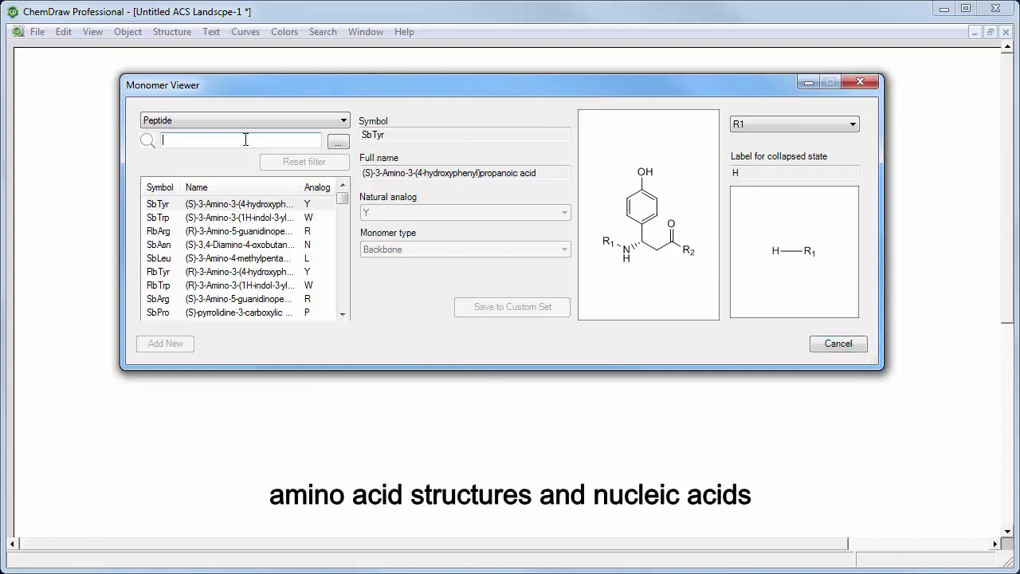
text(ty)
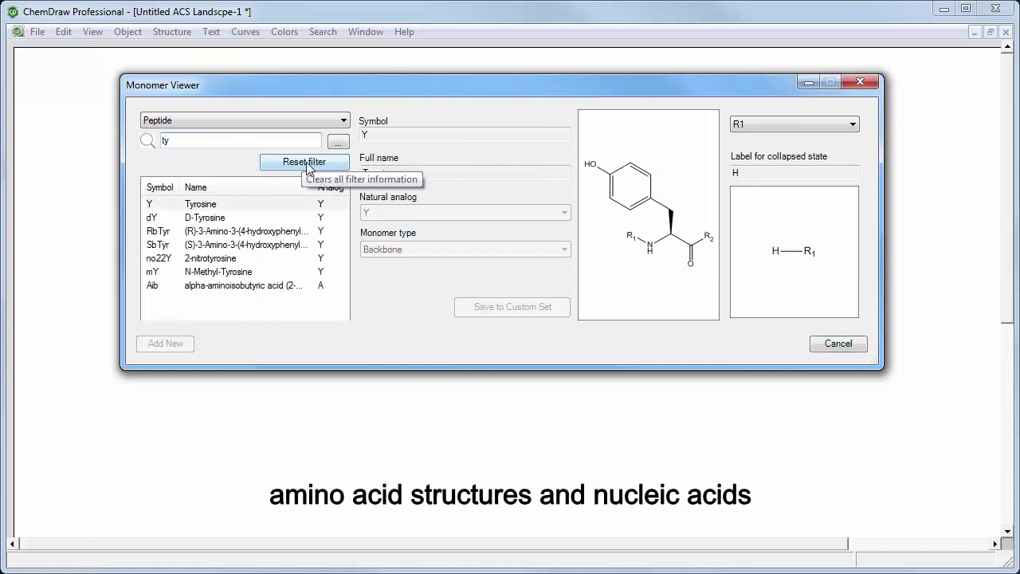
click(825, 349)
Switch to the Custom amino acid set and build a second sequence below the peptide from Et-L, LCM and Ph-L
click(646, 87)
click(645, 110)
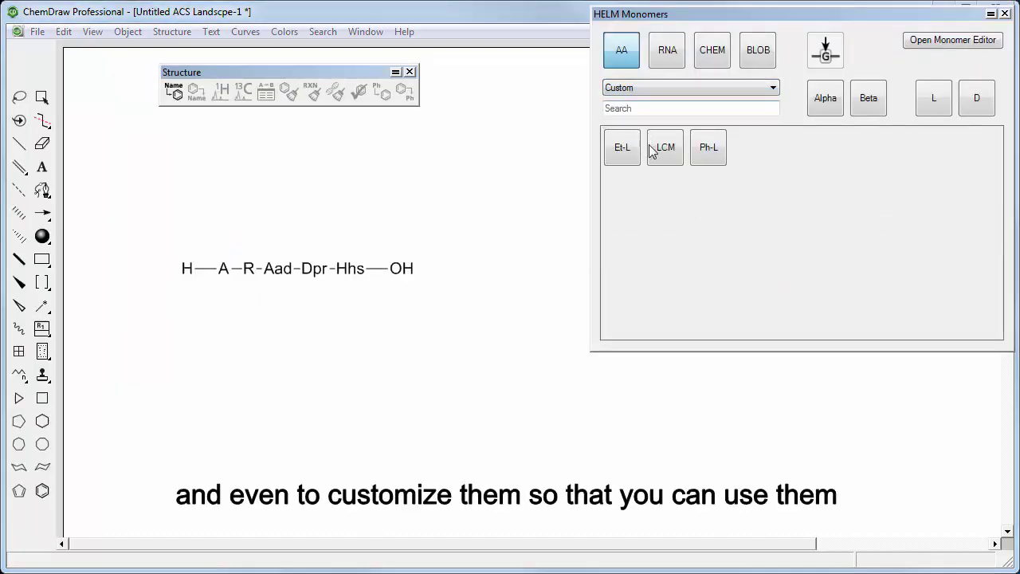
click(264, 383)
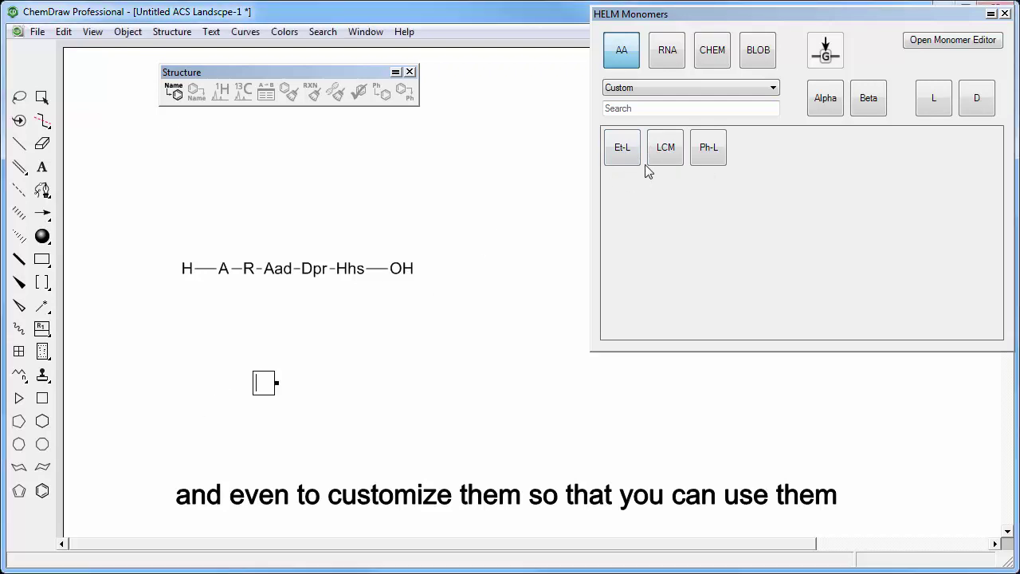
click(622, 150)
click(666, 148)
click(708, 148)
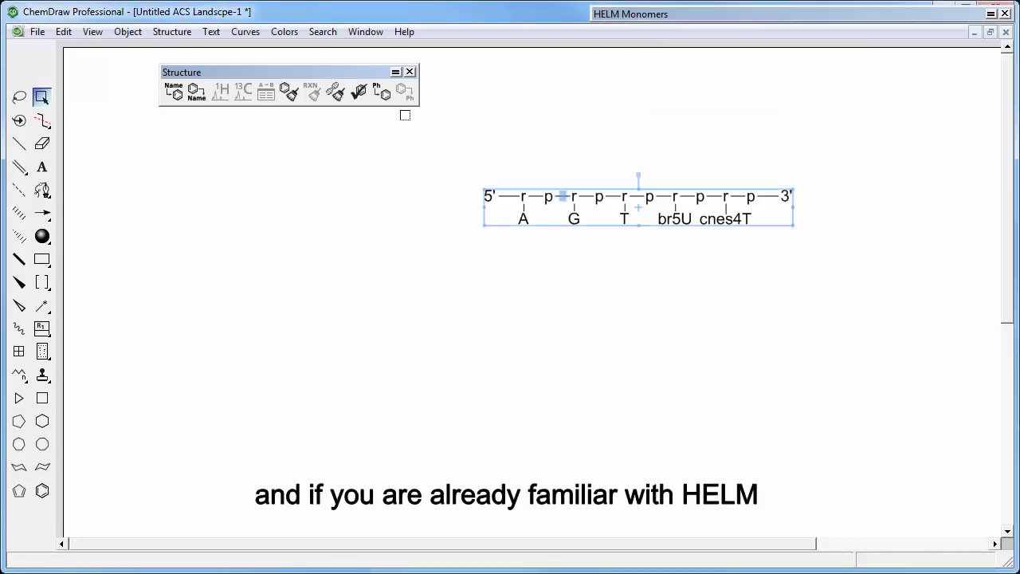
Copy the RNA sequence as a HELM string and place that string as text below it
click(64, 32)
mouse_move(72, 224)
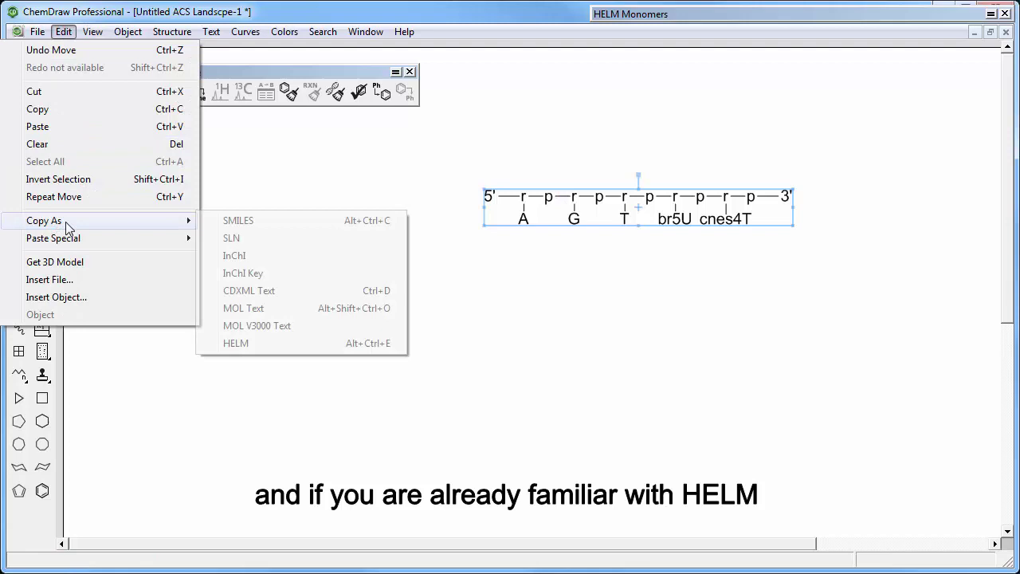
click(243, 343)
text(RNA1{r(A)p.r(G)p.r(T)p.r([br5U])p.r([cnes4T])p}$$$$V2.0)
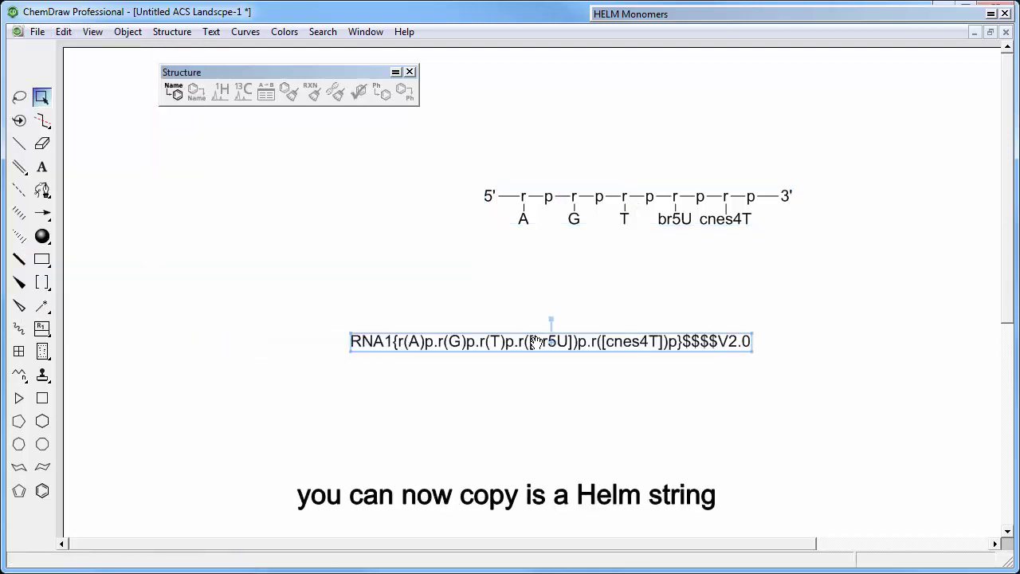
Replace the RNA sequence and its text with a structure pasted from the HELM string, and expand its labels
drag(290, 157, 842, 403)
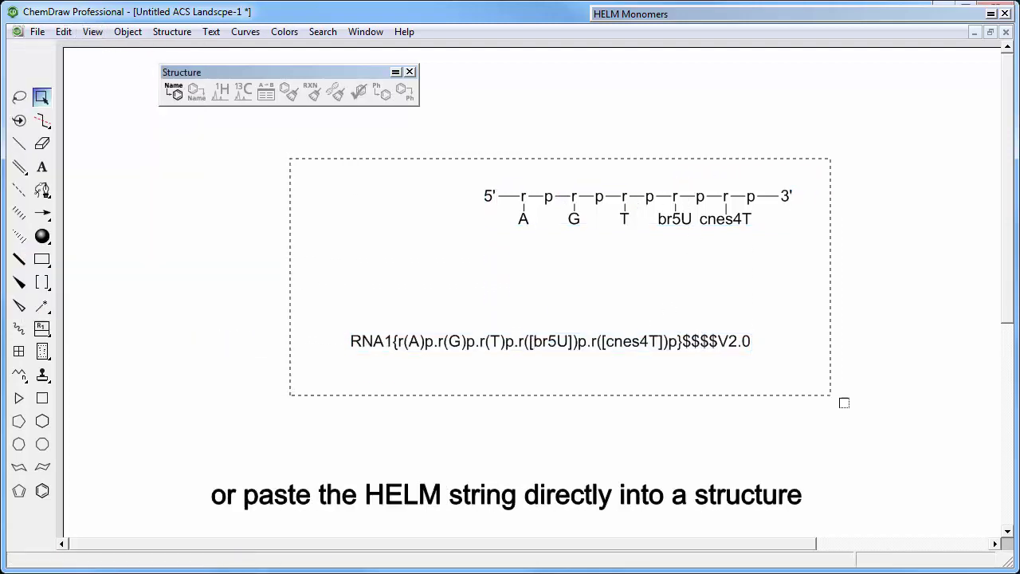
key(Delete)
click(64, 32)
mouse_move(87, 235)
click(285, 379)
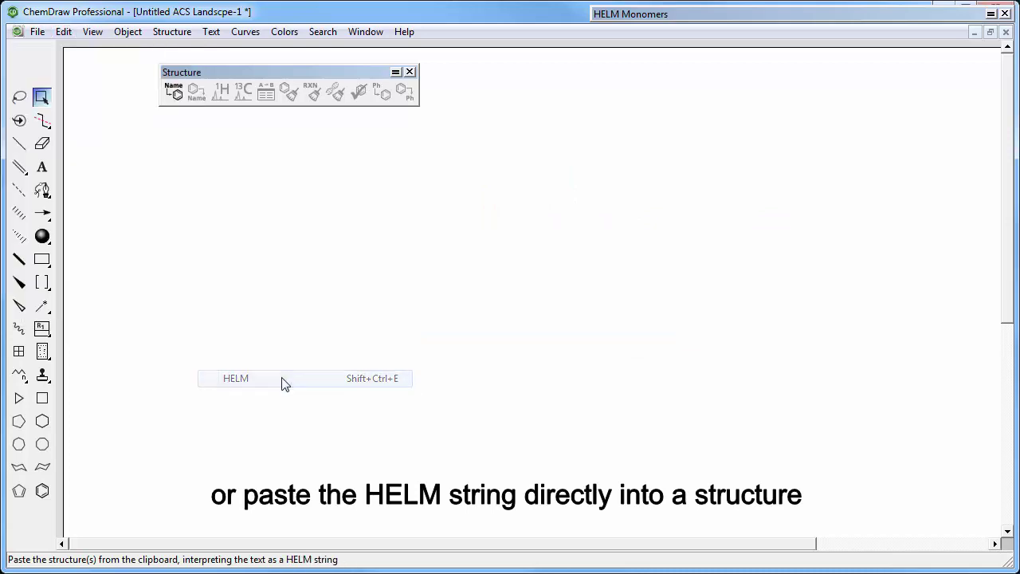
click(383, 92)
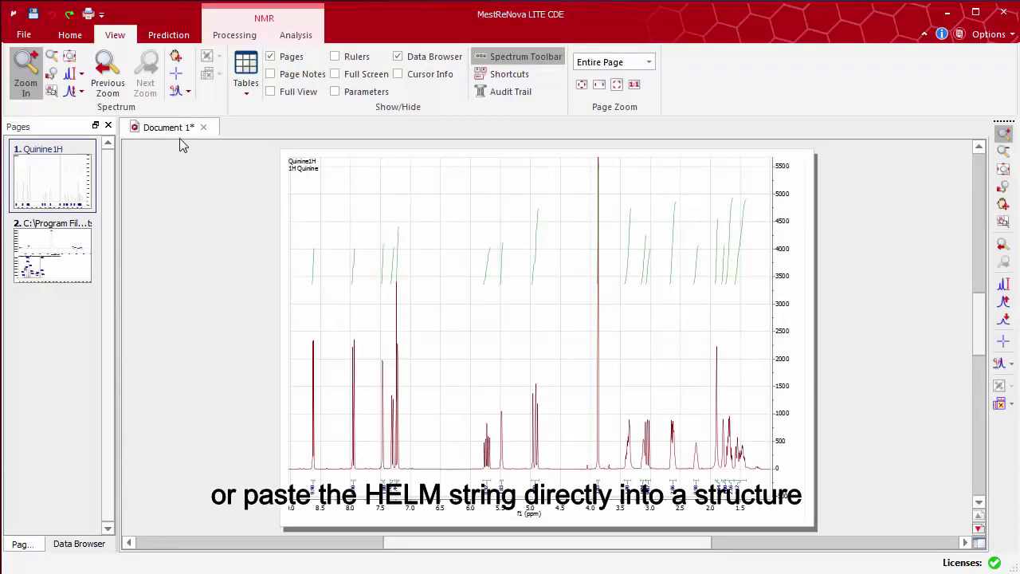
Switch to MestReNova and pick the peaks across the whole quinine 1H NMR spectrum
click(177, 34)
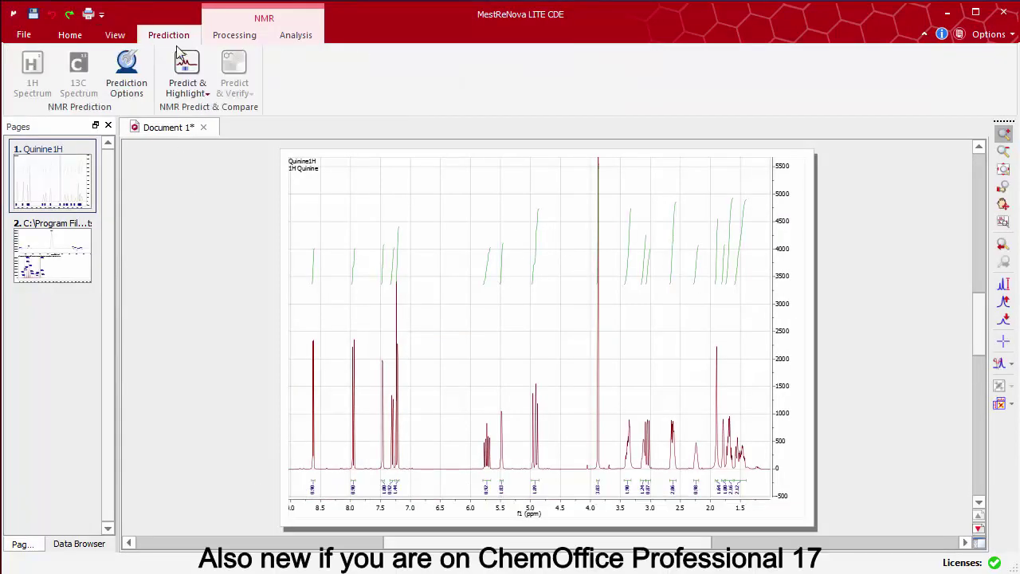
click(231, 36)
click(295, 36)
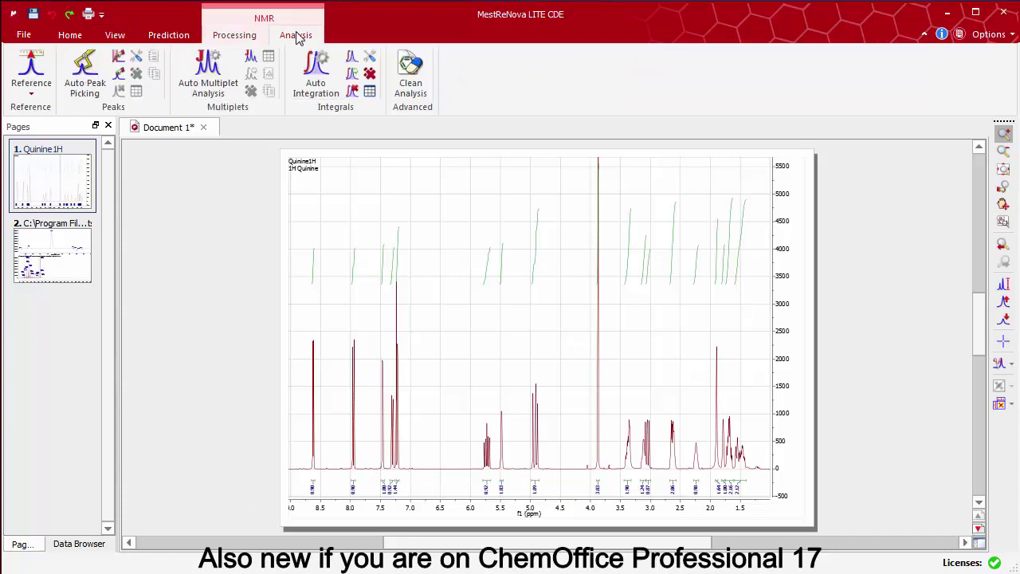
click(118, 56)
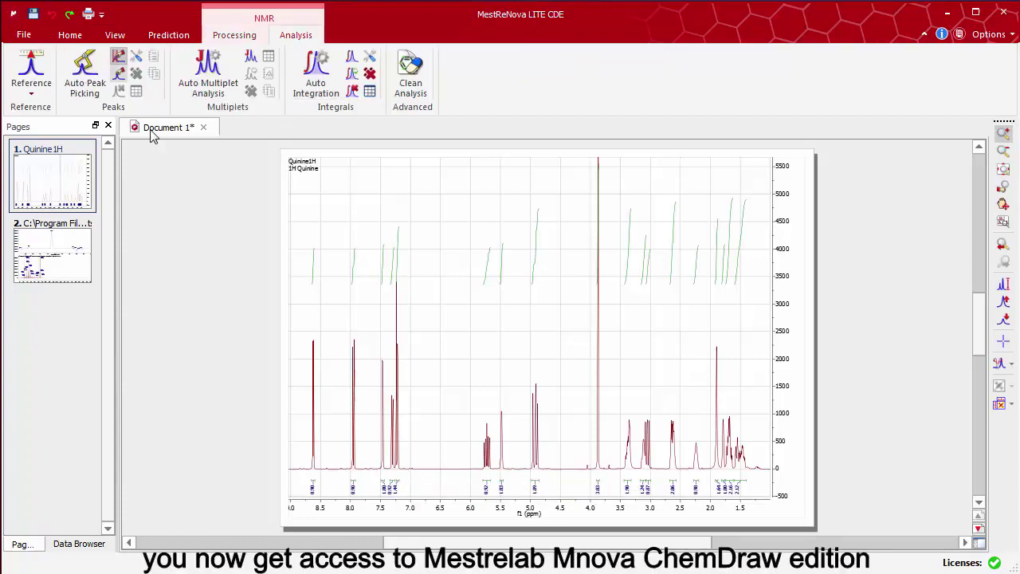
drag(303, 344, 752, 439)
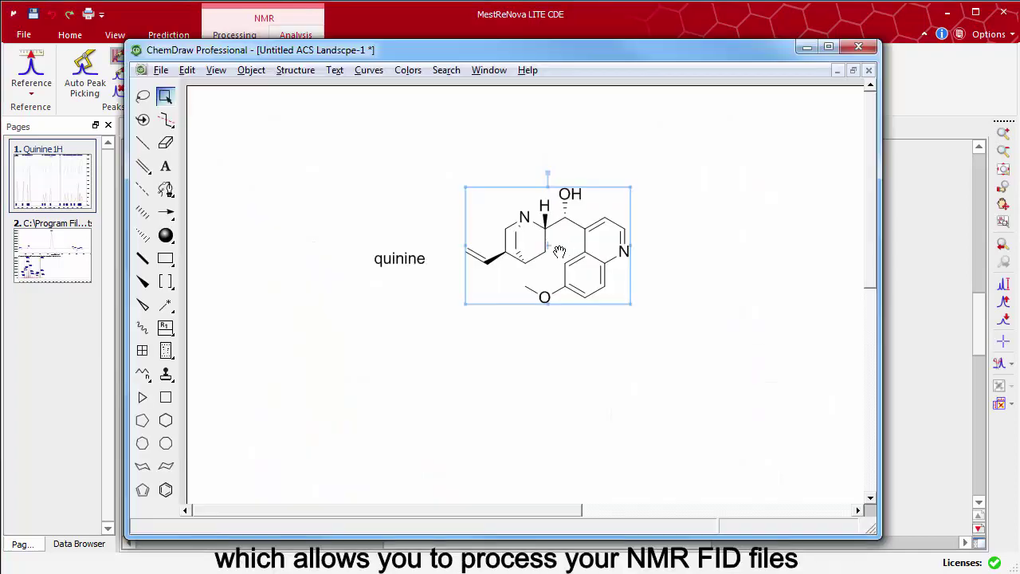
Copy the quinine structure from ChemDraw and paste it onto the 1H NMR spectrum in MestReNova
right_click(571, 184)
click(606, 208)
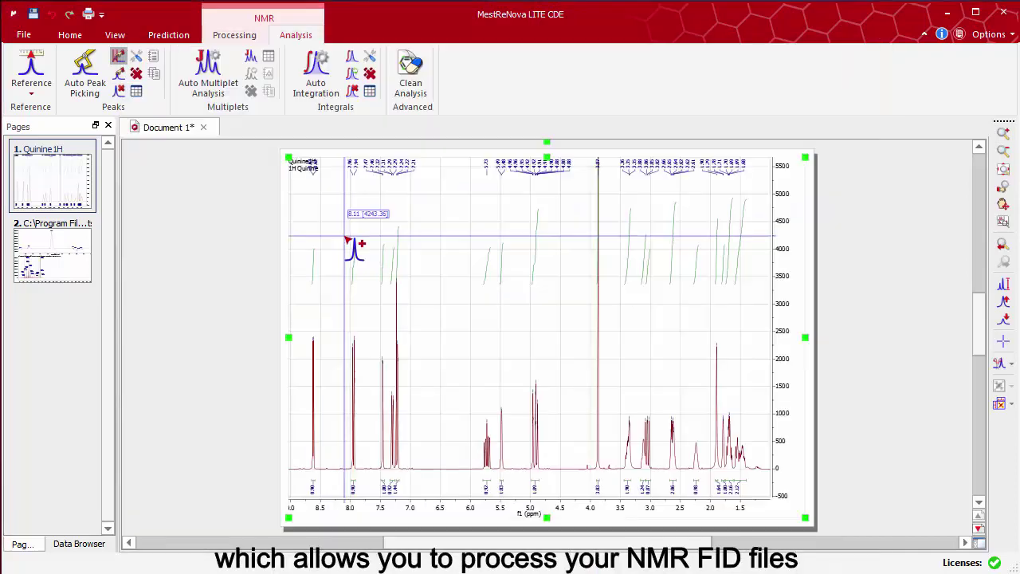
key(ctrl+v)
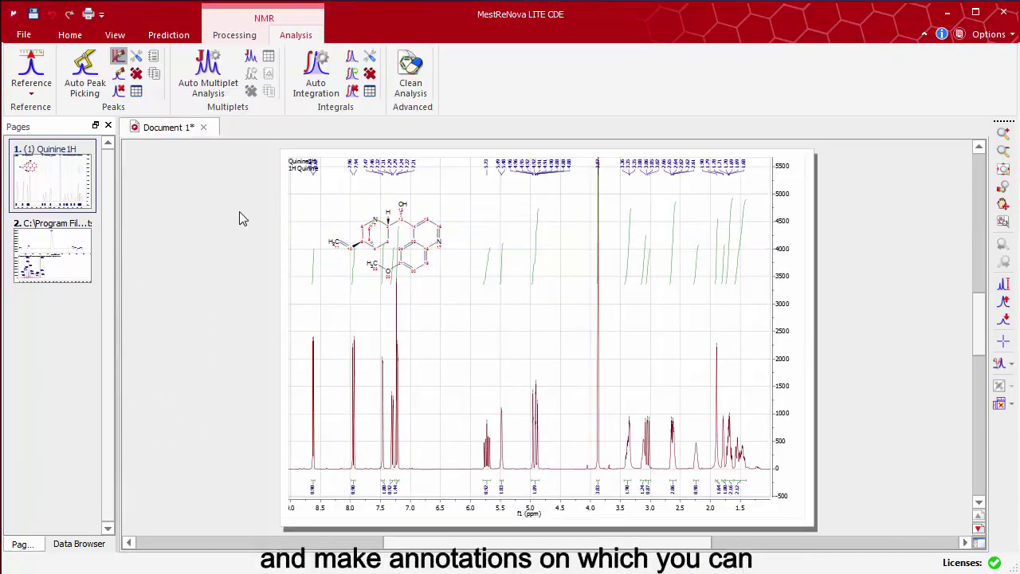
Open the mass spectrometry page and examine the main TIC peak and the MS spectrum up close, using the crosshair on the chromatogram
click(55, 258)
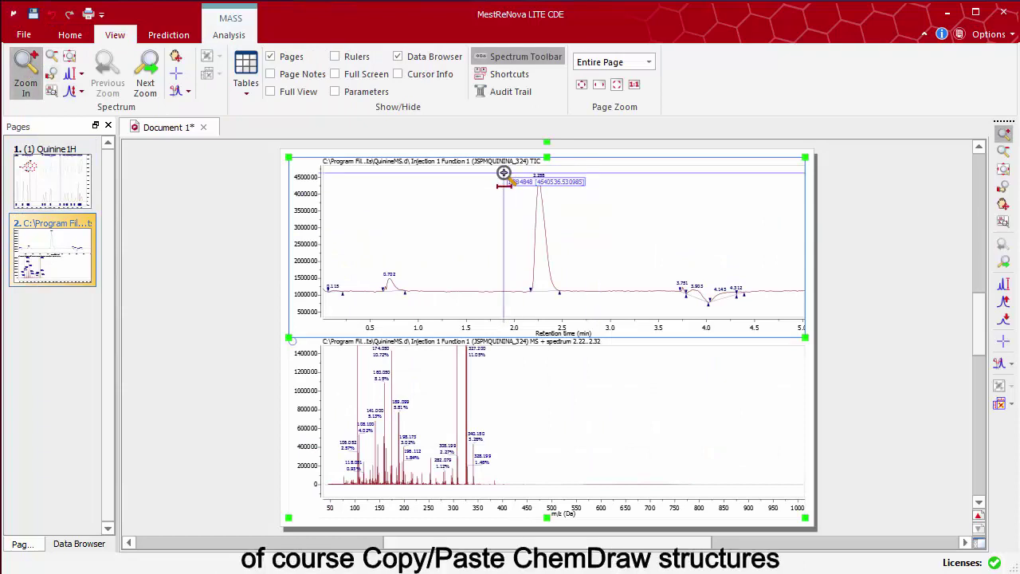
drag(503, 172, 584, 228)
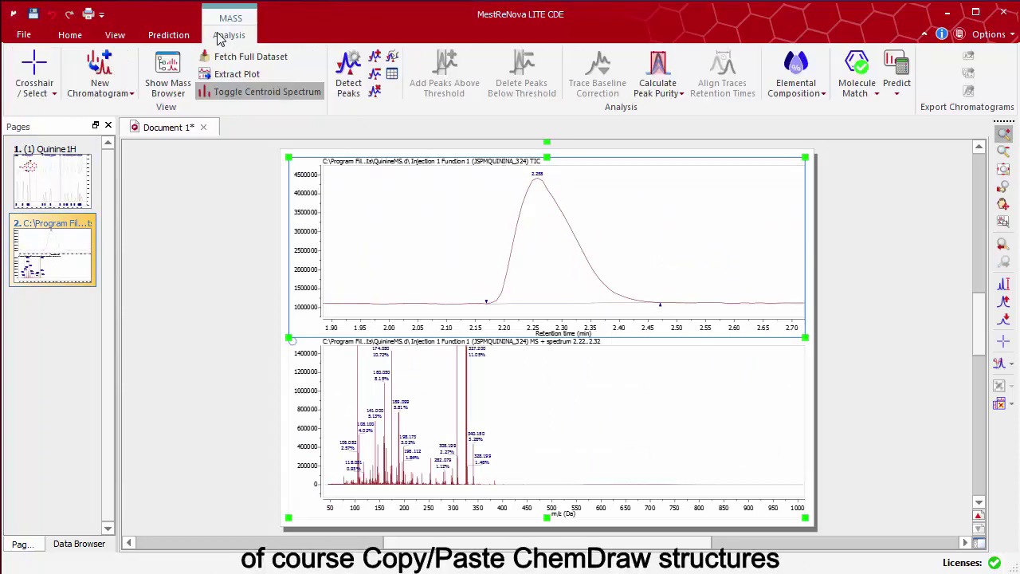
click(34, 68)
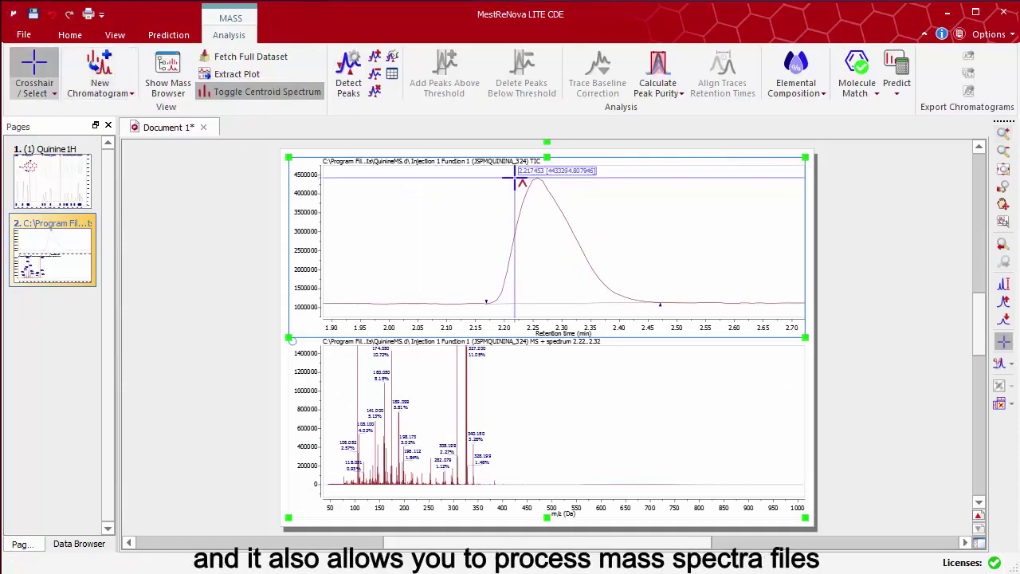
click(1003, 133)
drag(437, 344, 486, 461)
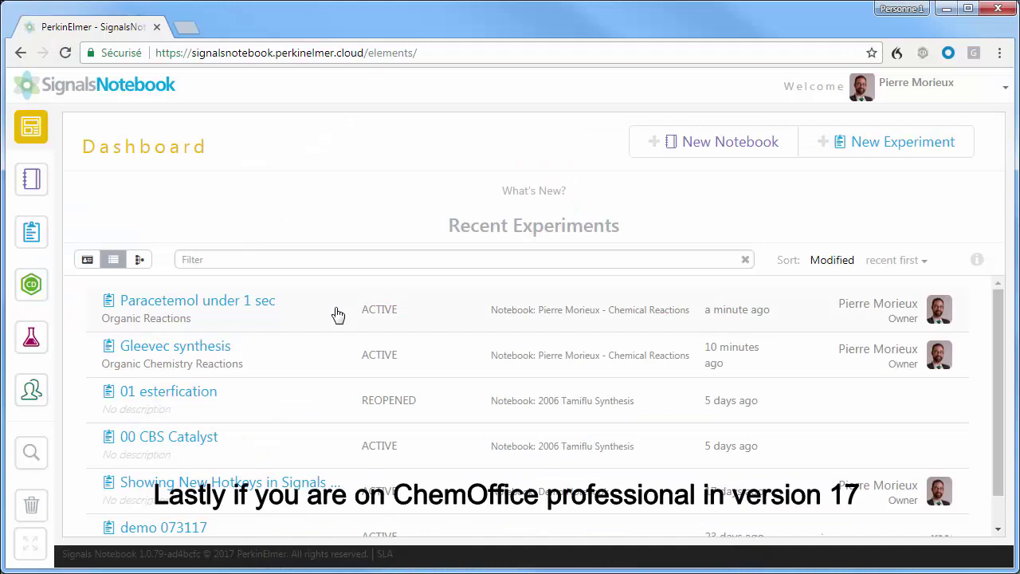
Switch to Signals Notebook, open the "Paracetemol under 1 sec" experiment and draw a reaction with 4-aminophenol as both reactant and product
click(239, 309)
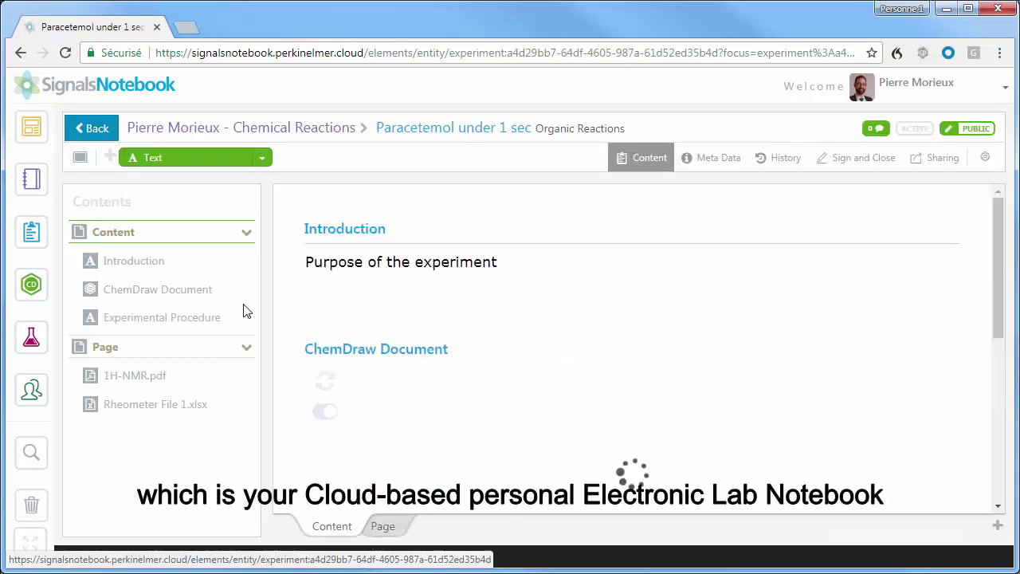
click(501, 406)
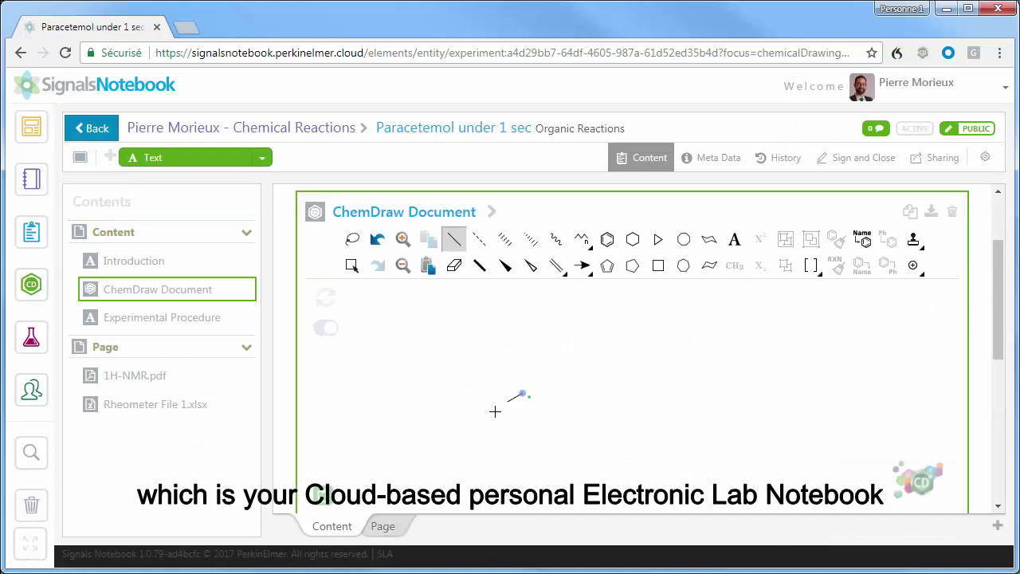
key(n)
key(ctrl+a)
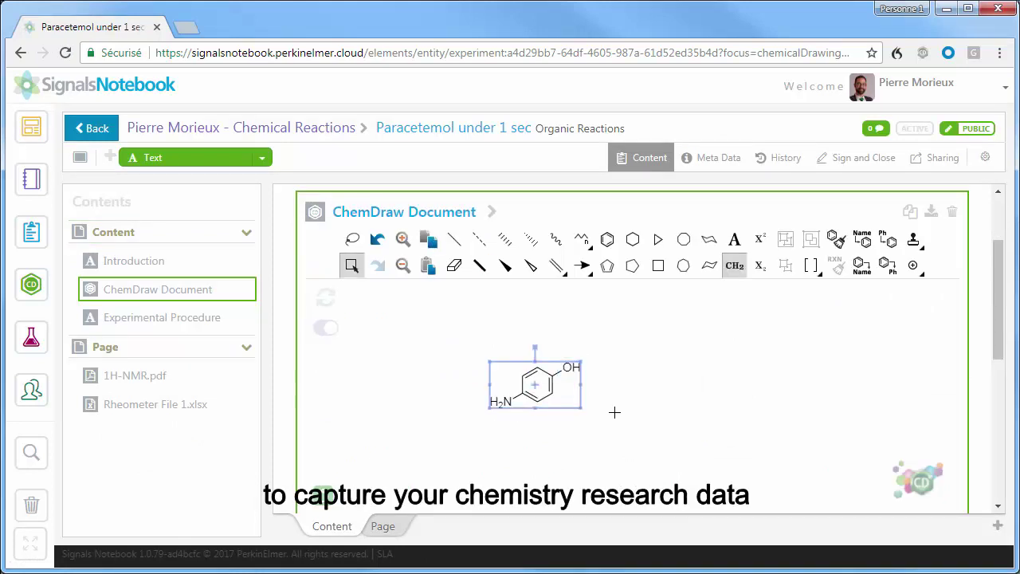
key(equal)
Look up "acetic an" in the reaction's quick add and add acetic anhydride as a reactant
scroll(1010, 314, down, 3)
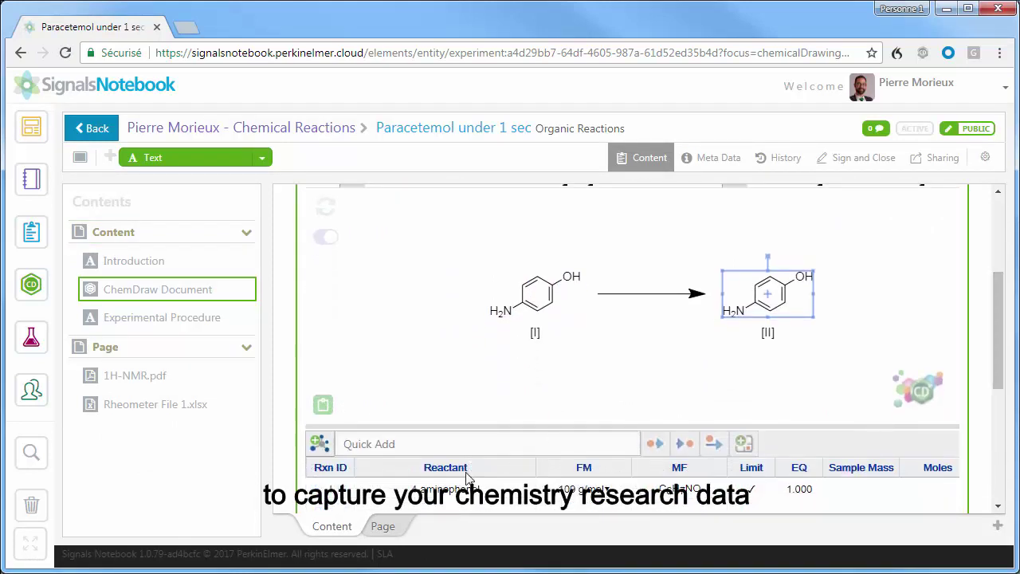
click(448, 444)
text(acetic an)
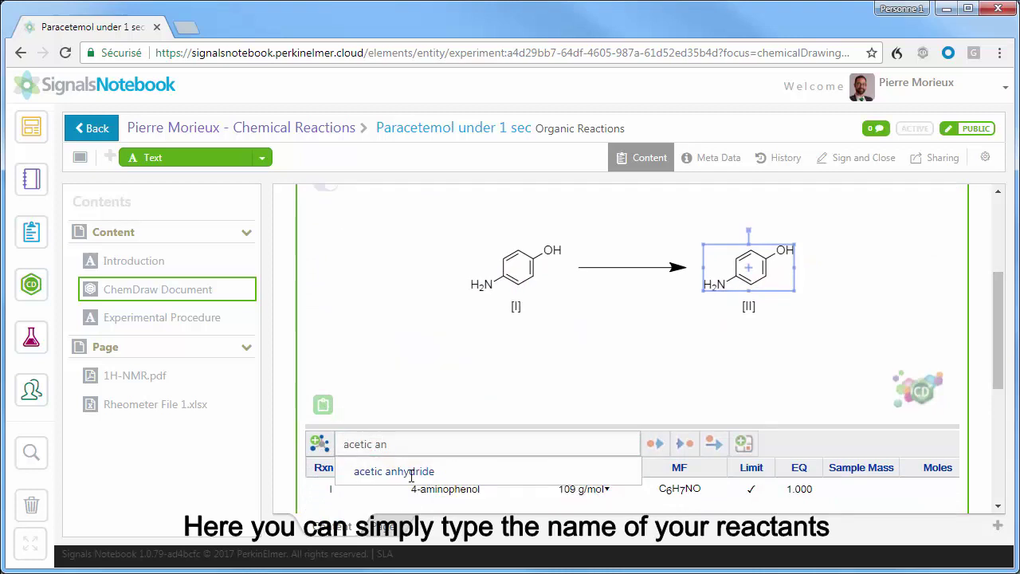
click(399, 471)
Make 4-aminophenol the limiting reactant with a sample mass of 10 g, and set acetic anhydride to 1.05 equivalents
drag(998, 330, 997, 353)
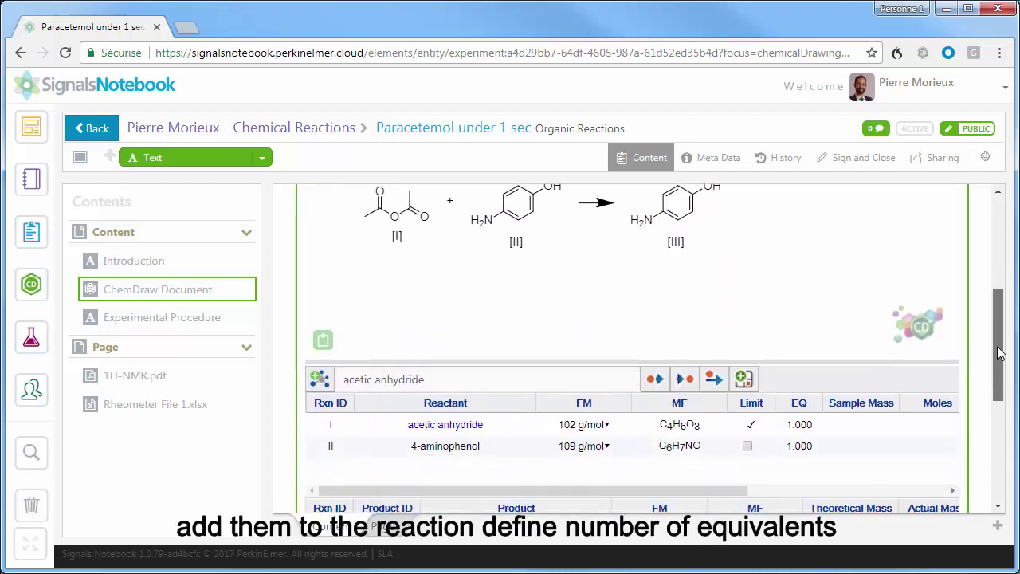
click(751, 443)
click(801, 424)
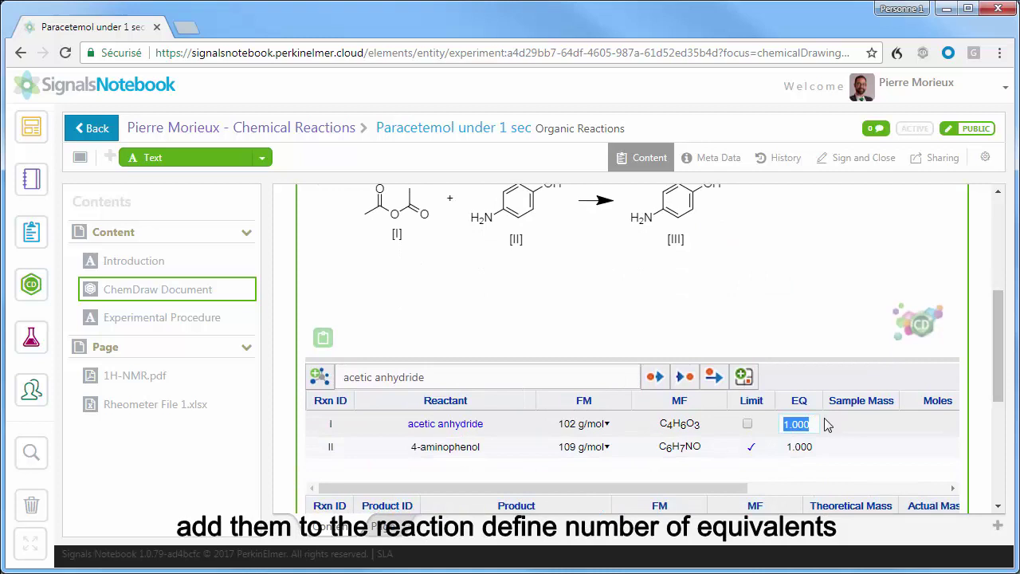
text(1.05)
click(859, 445)
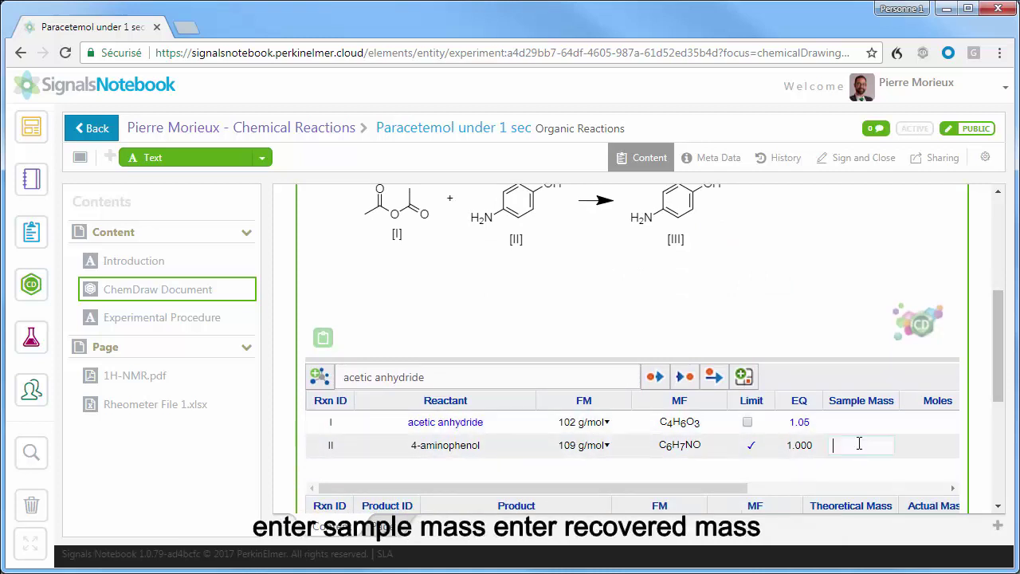
text(10 g)
key(Return)
Set the product's actual mass to 9 g in the stoichiometry table
drag(998, 391, 1003, 475)
click(943, 424)
text(9 g)
key(Return)
Fill the experimental procedure's placeholders with 4-aminophenol and acetic anhydride as reactants and 4-aminophenol as the product
click(470, 393)
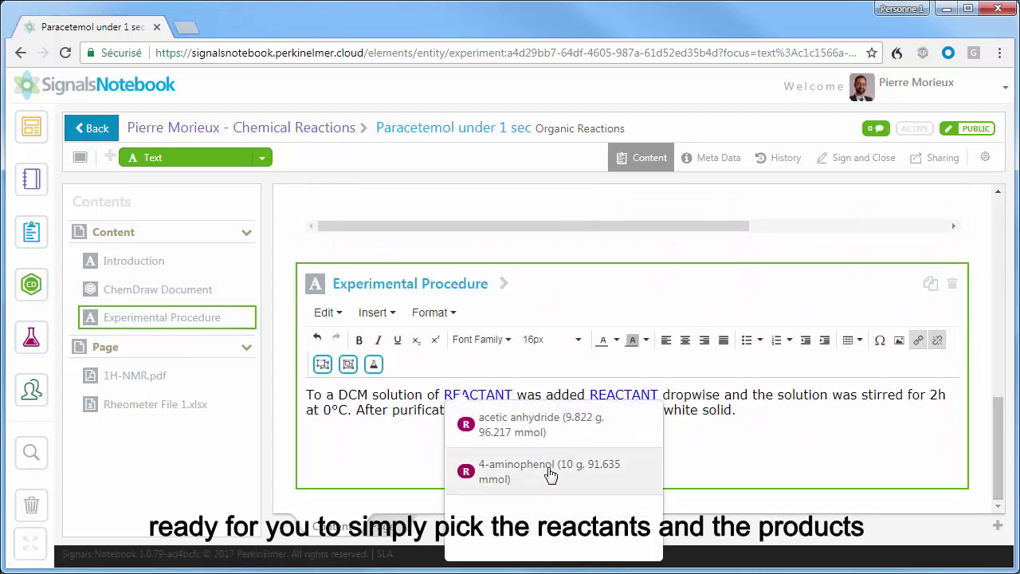
click(467, 465)
click(778, 394)
click(820, 438)
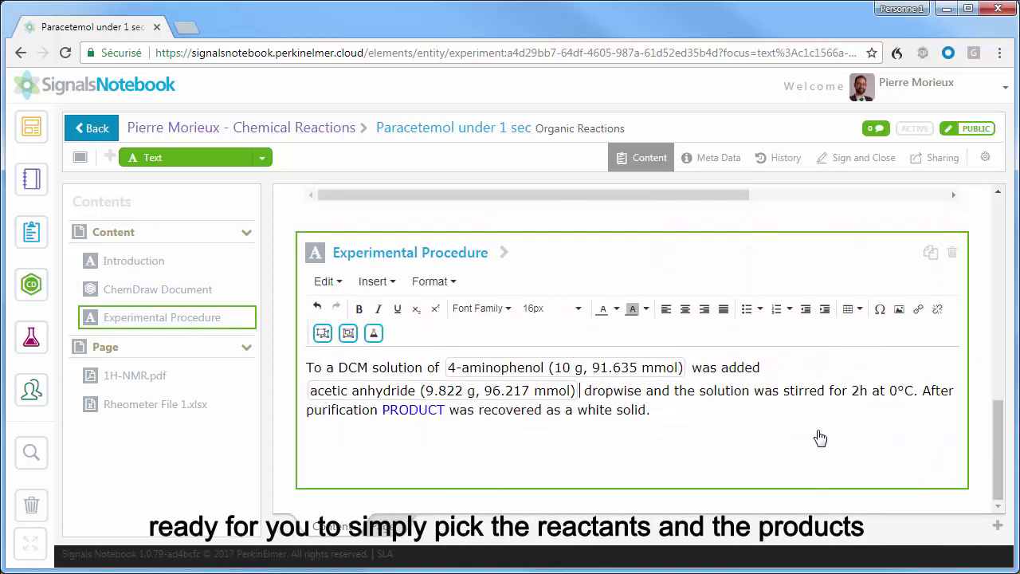
click(429, 411)
click(462, 239)
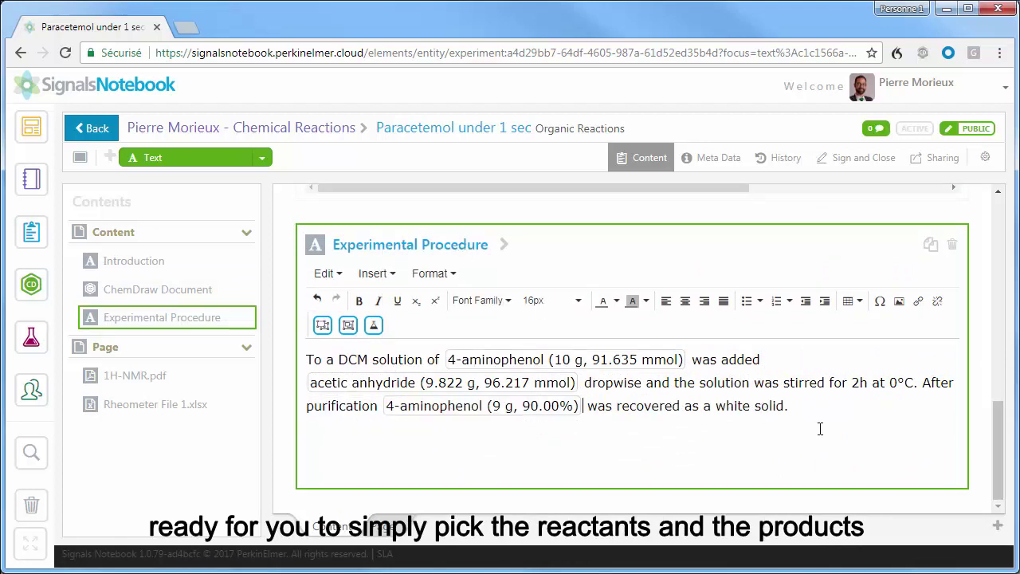
View the attached 1H-NMR.pdf spectrum and the measurement tables in Rheometer File 1.xlsx
click(155, 381)
click(440, 234)
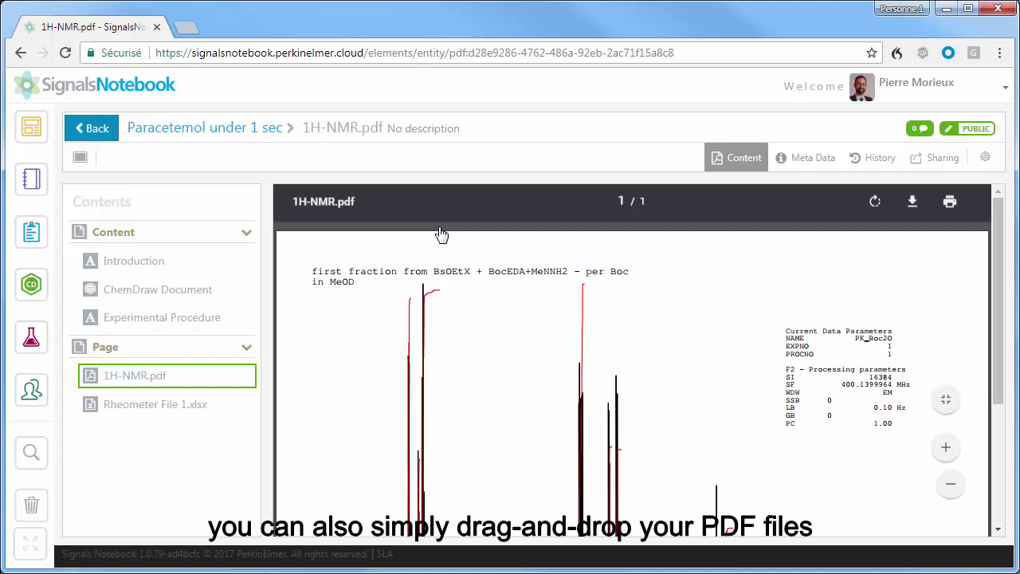
scroll(324, 395, down, 3)
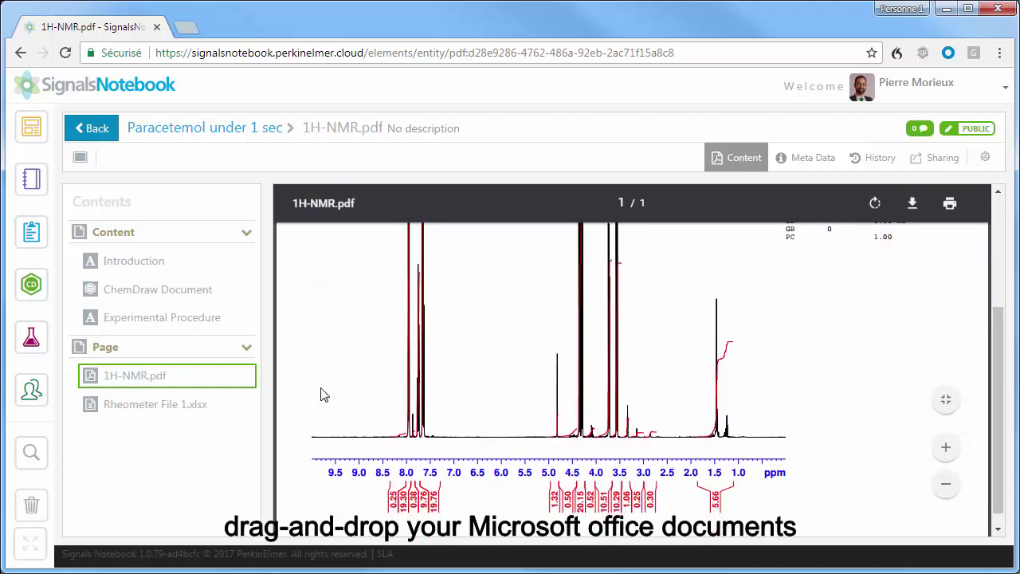
click(192, 405)
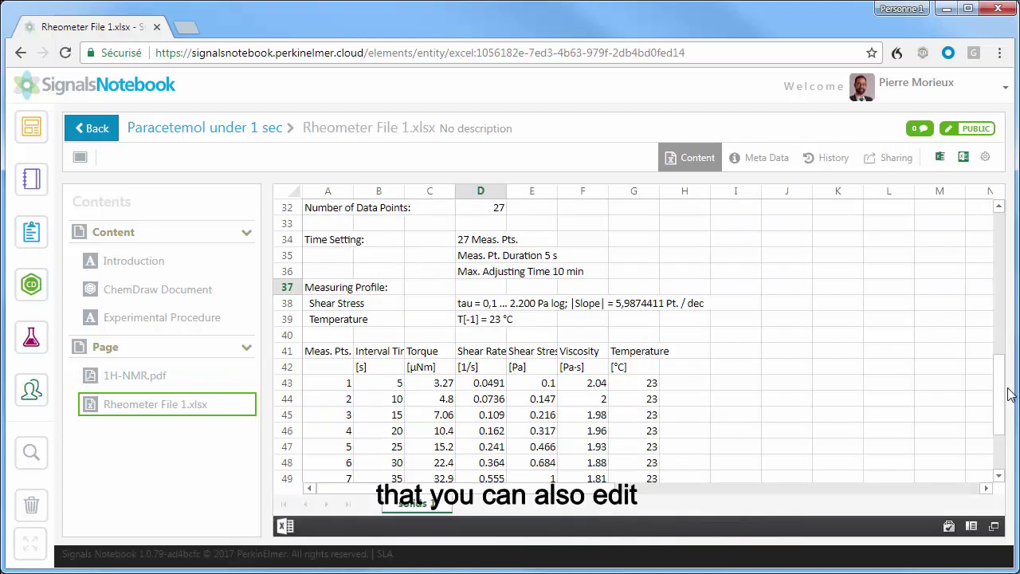
drag(1002, 395, 1002, 342)
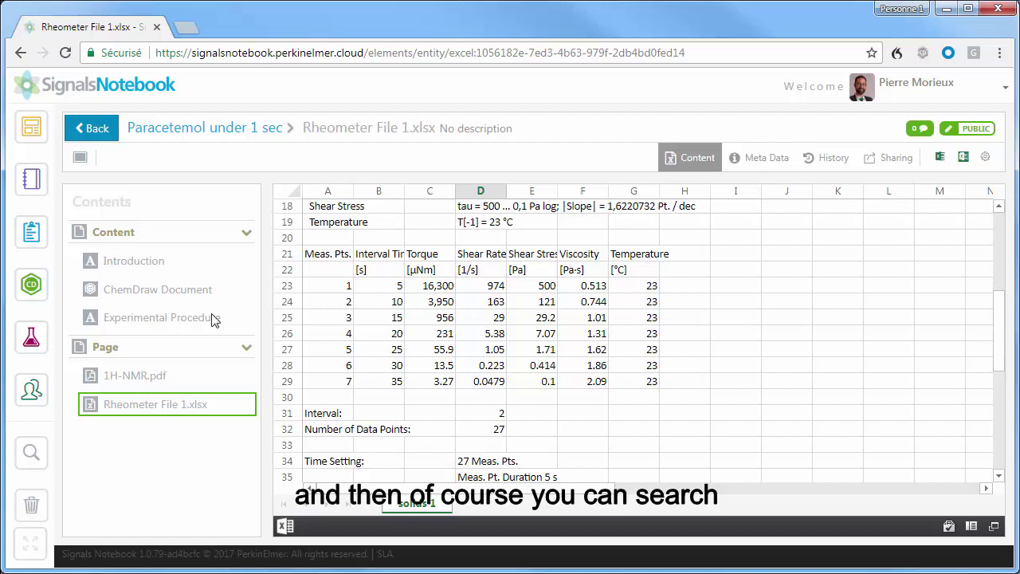
Open the chemical search and draw a reaction query with an arrow leading to benzylamine as the product
click(31, 452)
click(713, 130)
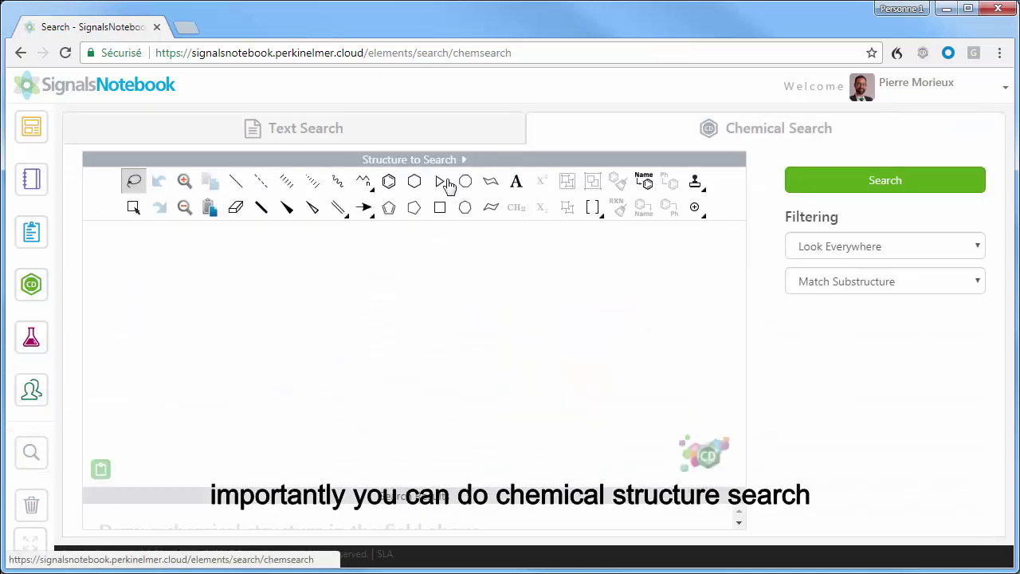
click(364, 208)
key(x)
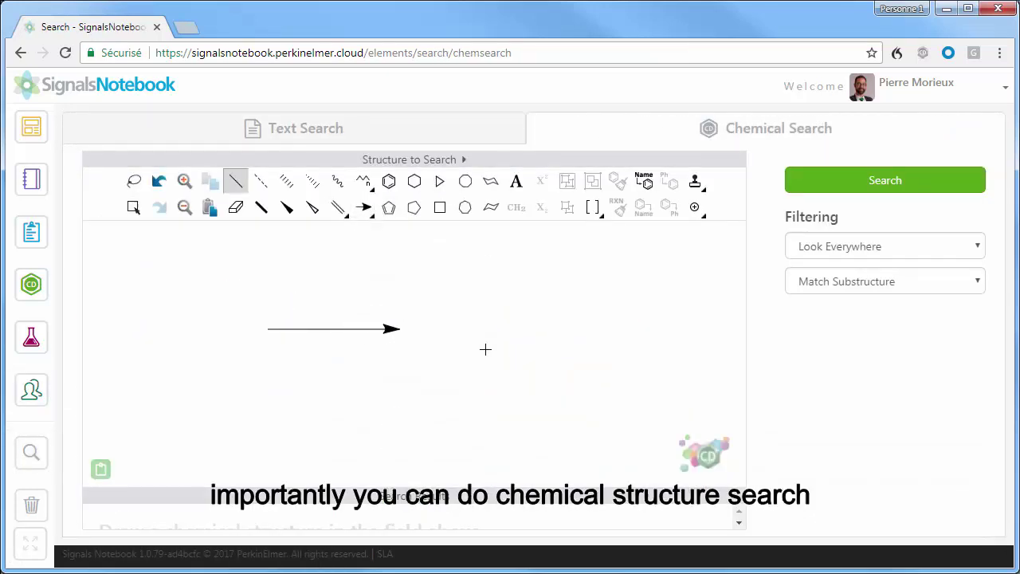
click(484, 349)
key(n)
click(501, 341)
key(3)
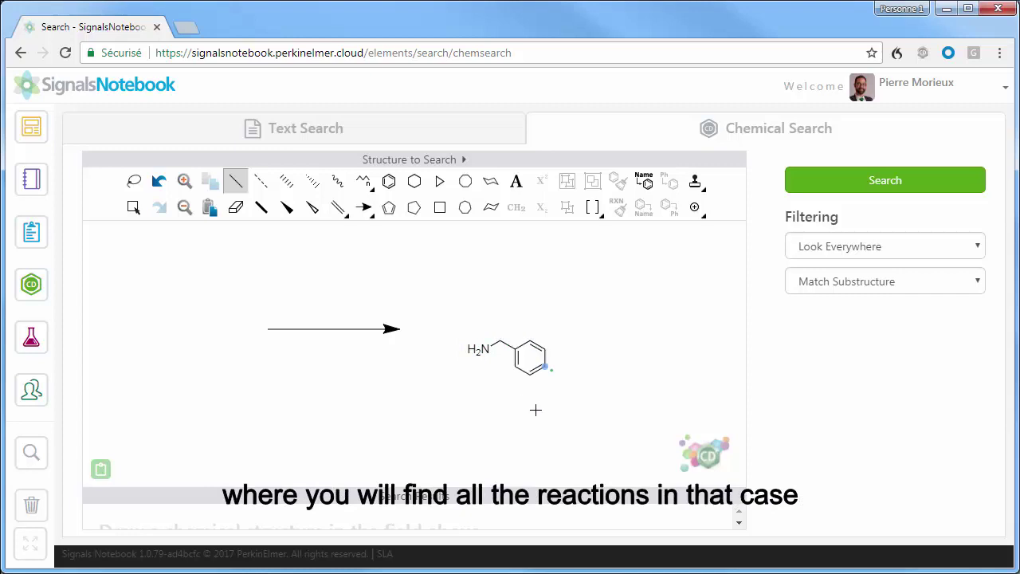
Run the substructure search everywhere, browse the matching reactions and return to the empty search form
click(867, 195)
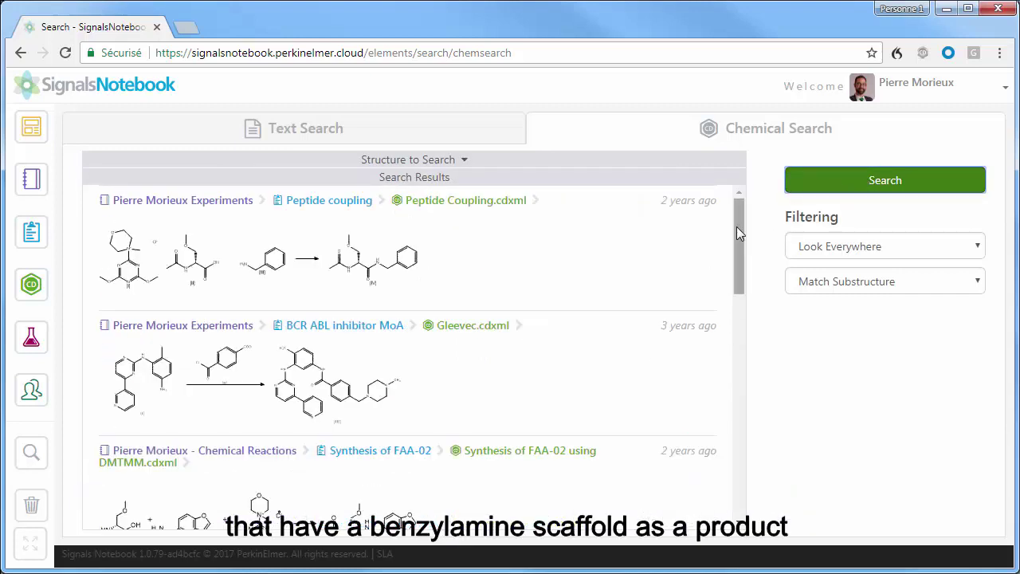
drag(737, 226, 728, 394)
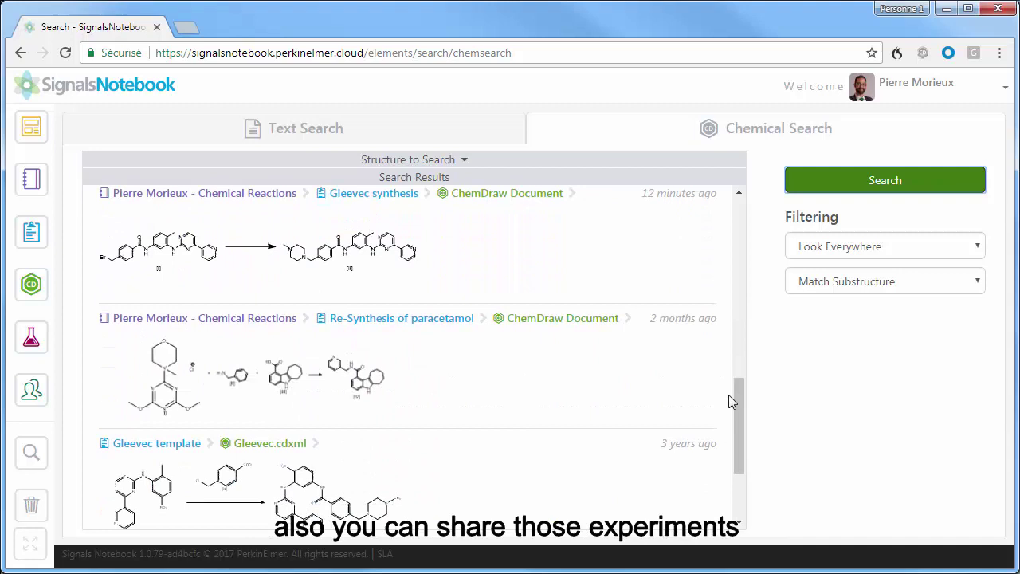
click(674, 162)
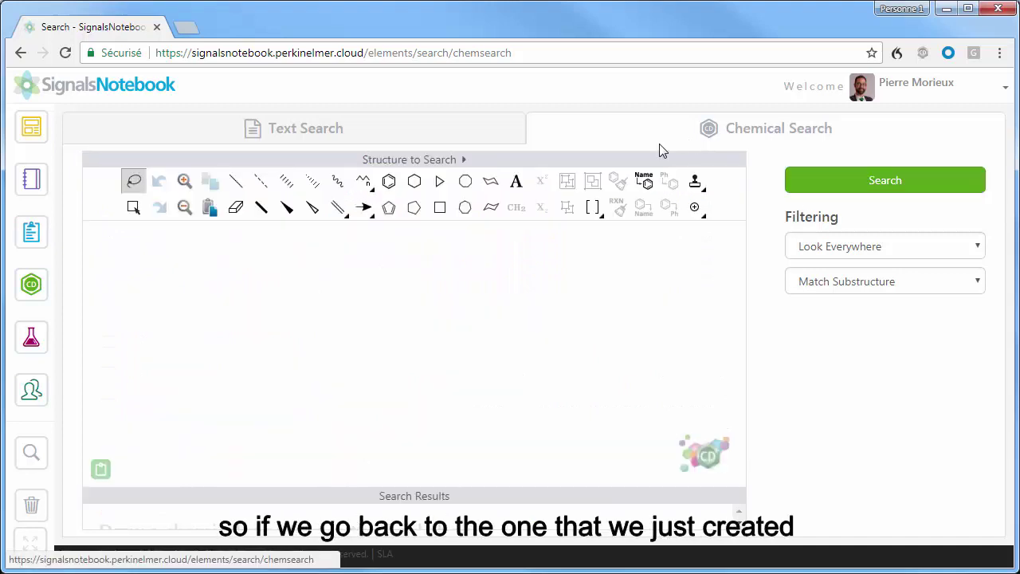
Reopen the "Paracetemol under 1 sec" experiment, view its comments and close them again
click(24, 235)
click(287, 266)
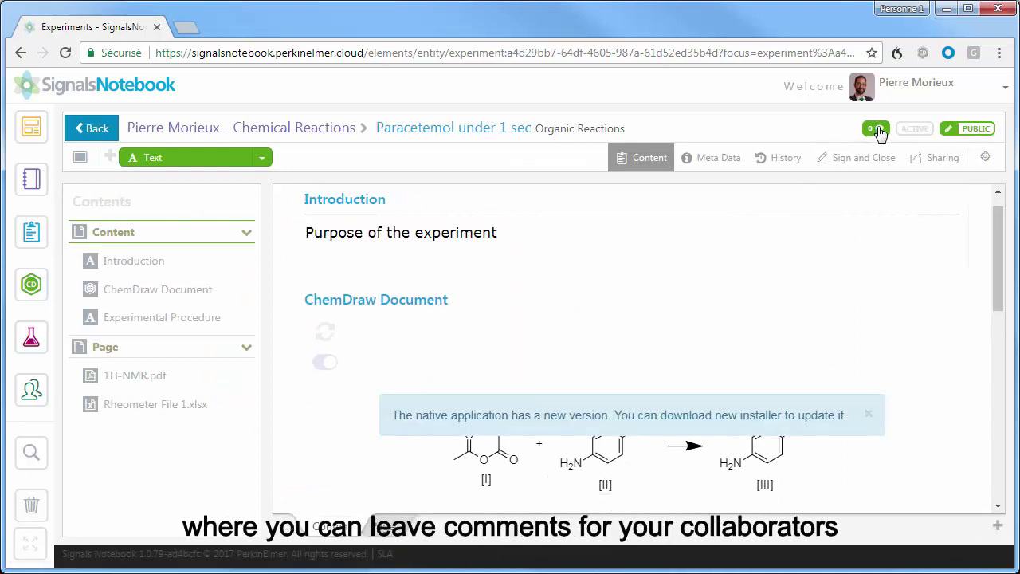
click(875, 128)
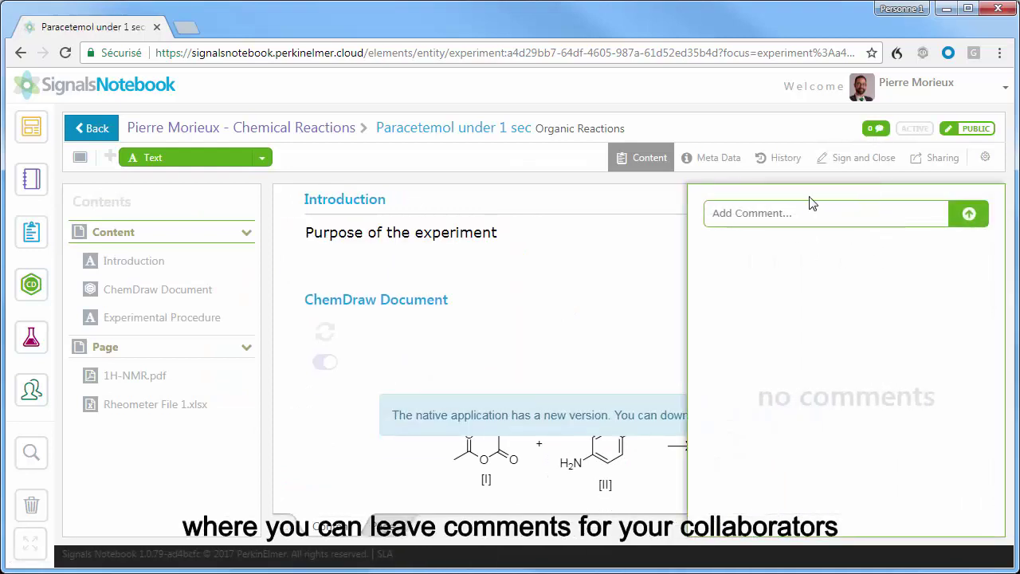
click(877, 130)
Review the experiment's sharing options for individual users and for groups
click(925, 162)
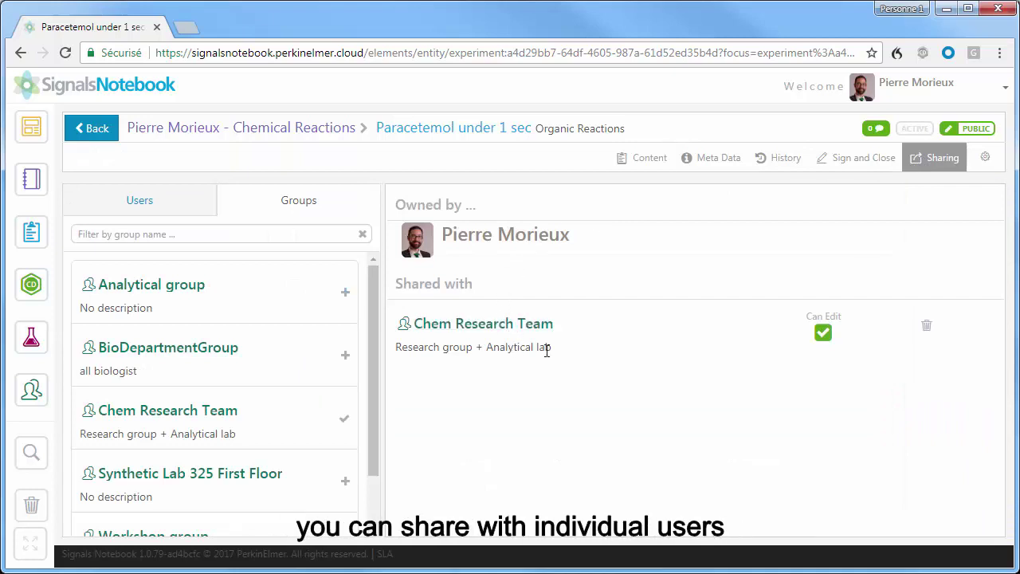
click(141, 200)
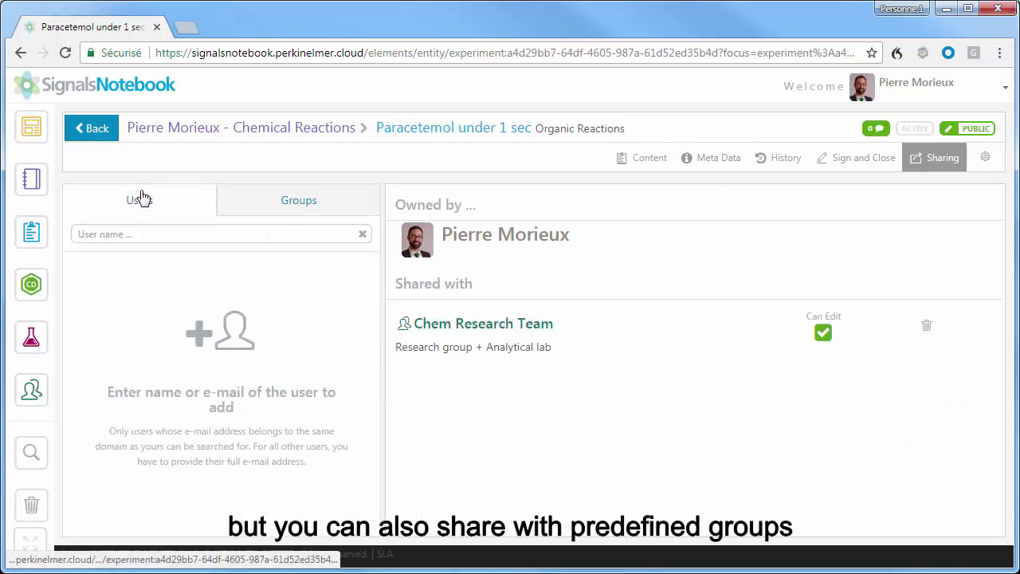
click(311, 207)
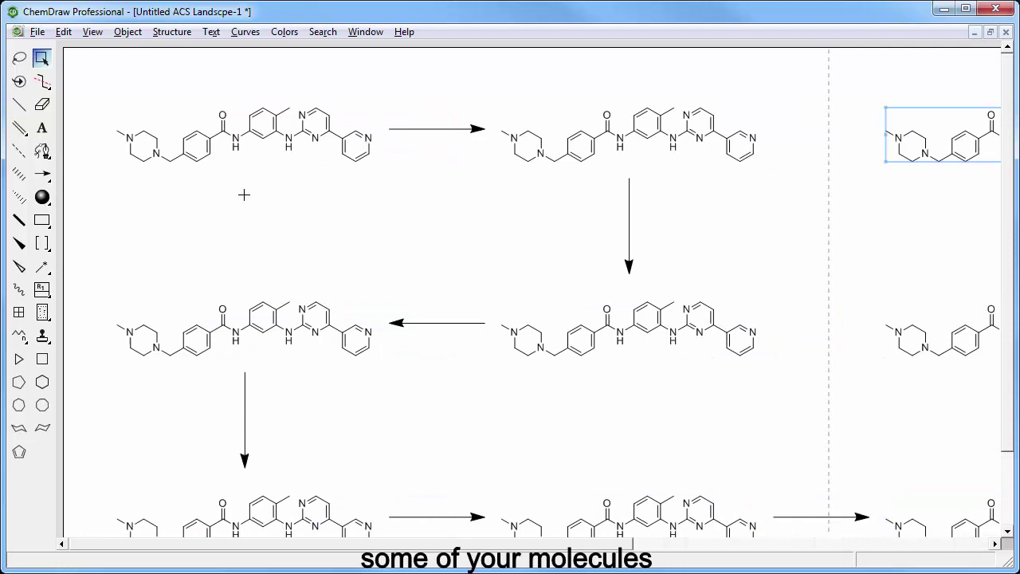
Switch to ChemDraw, fit the whole multi-step reaction scheme in view and clear the selection
key(F8)
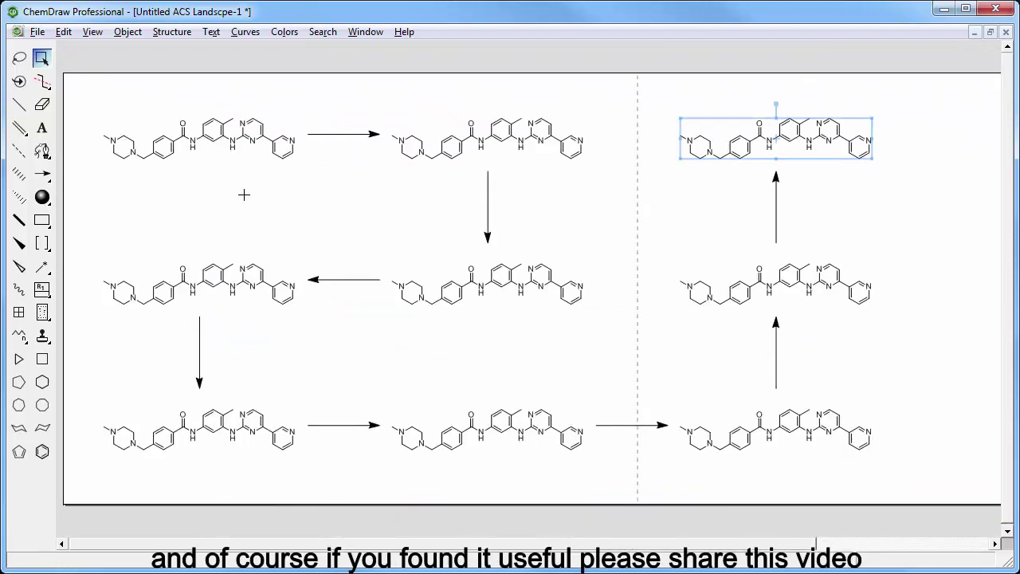
click(923, 128)
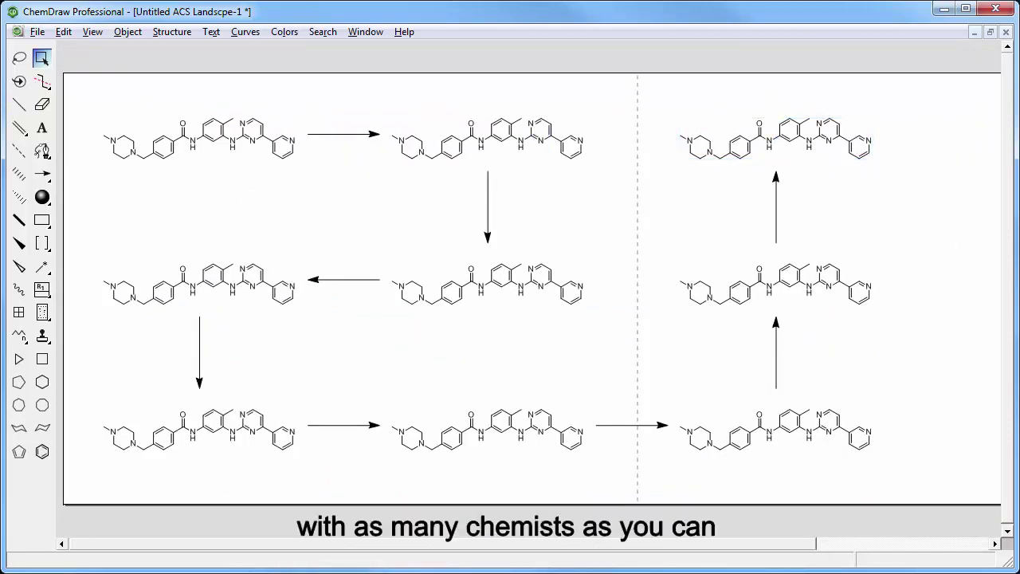